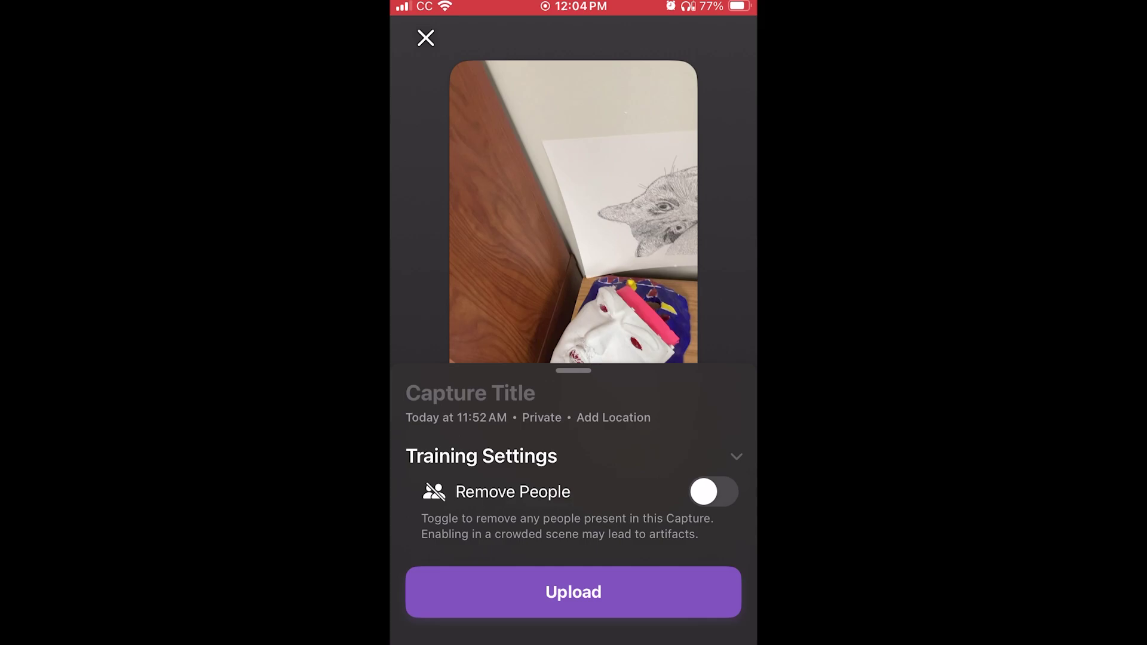
# - Upload the capture under the name "Office" with Remove People off and private link sharing enabled
pyautogui.scroll(-5, 573, 478)
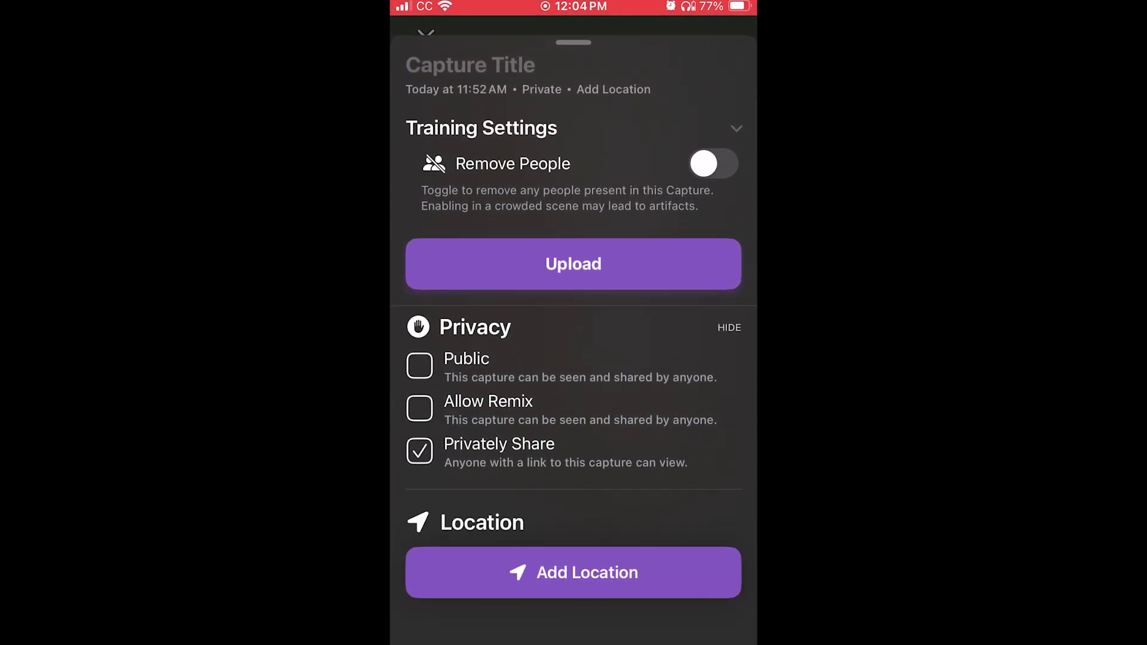
pyautogui.click(574, 264)
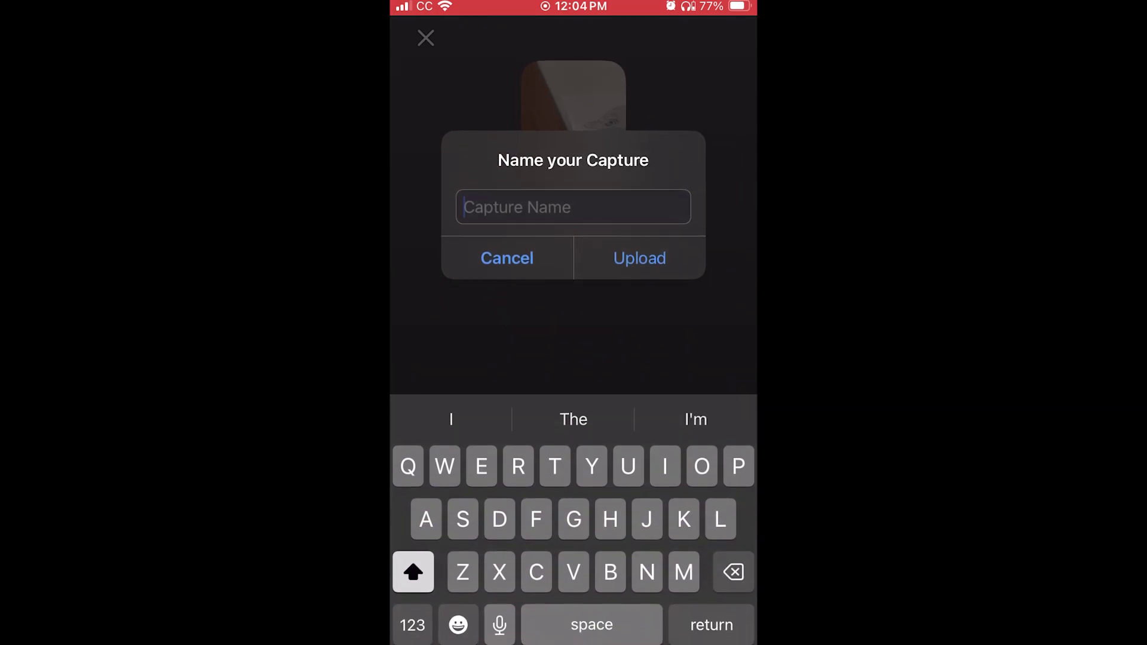
pyautogui.write('Office')
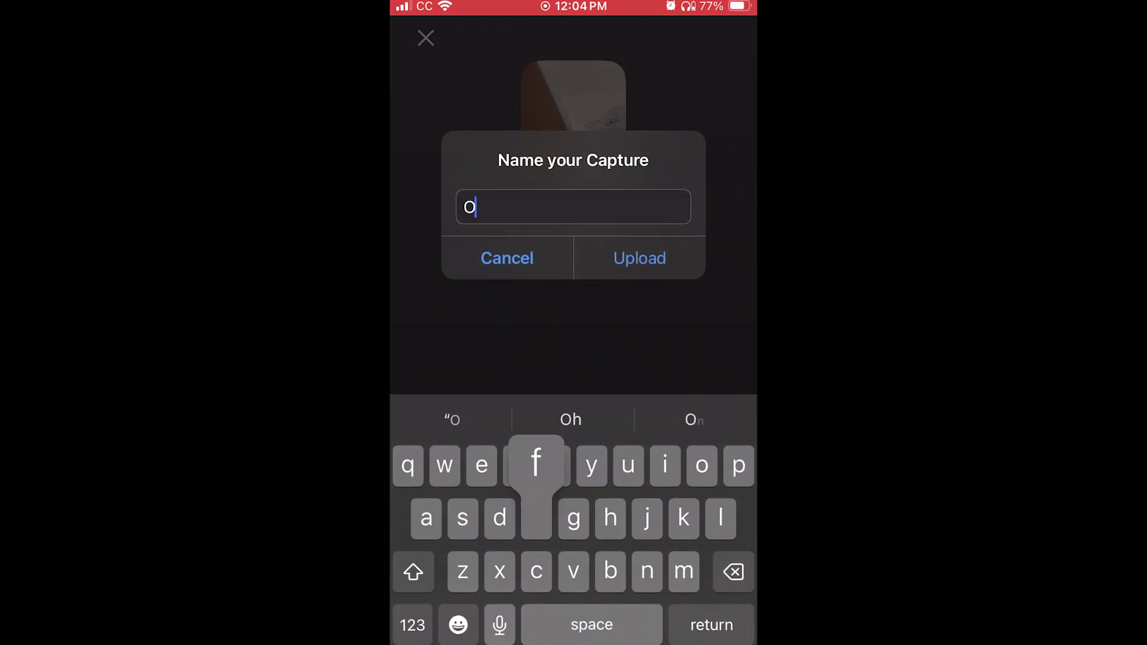
pyautogui.click(640, 258)
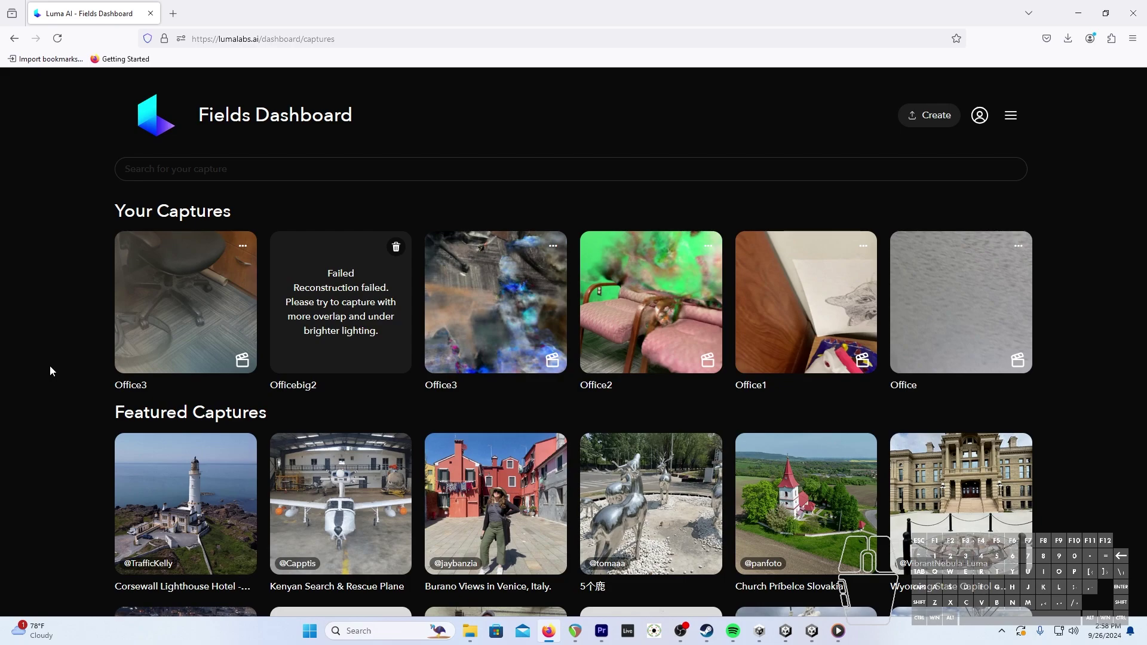
# - Open the first Office3 capture from the dashboard and look around its 3D scene
pyautogui.click(132, 329)
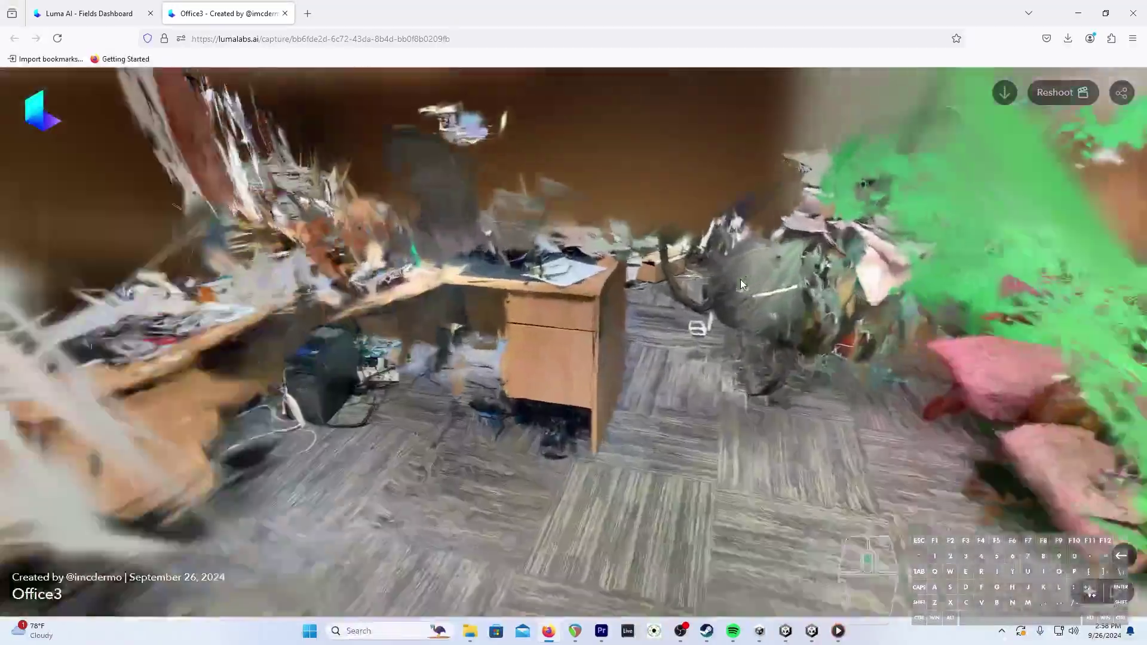
pyautogui.moveTo(740, 279); pyautogui.dragTo(679, 346)
pyautogui.moveTo(528, 385); pyautogui.dragTo(837, 359)
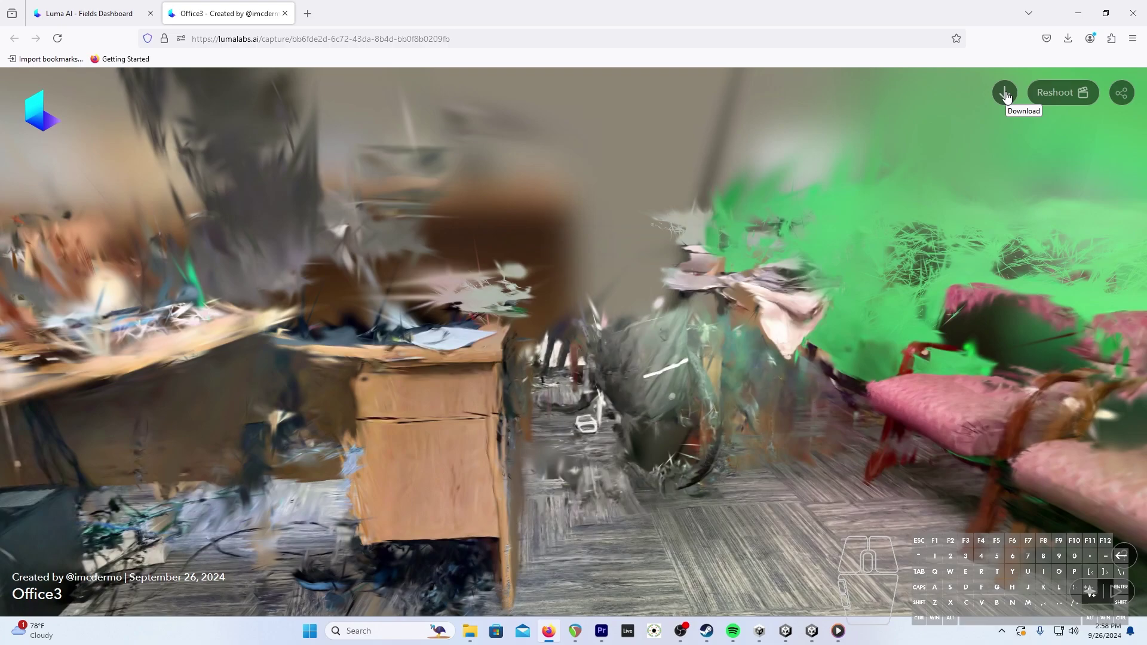
# - Download the Office3 capture in Gaussian Splat format and switch to Unity Hub
pyautogui.click(1005, 93)
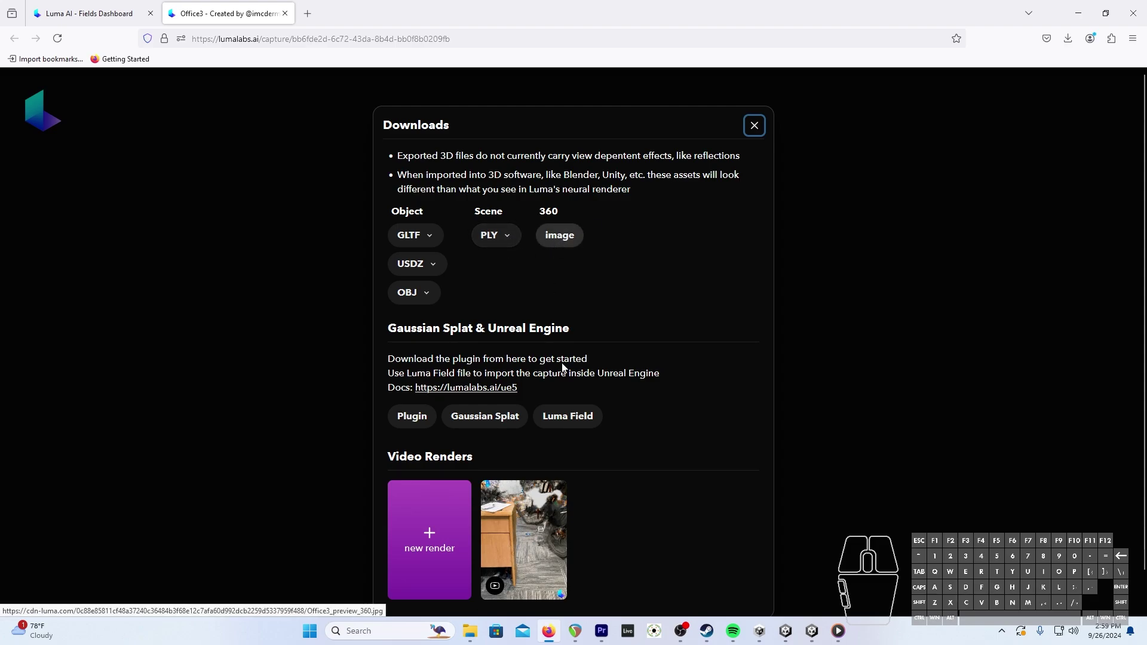
pyautogui.click(502, 428)
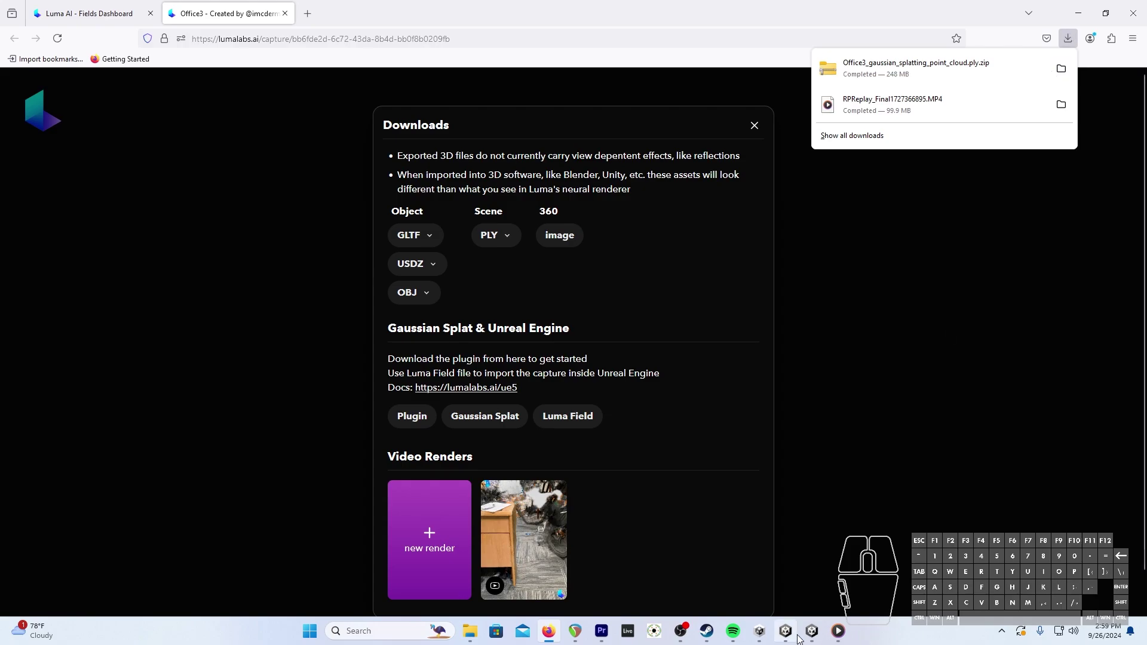
pyautogui.moveTo(764, 642)
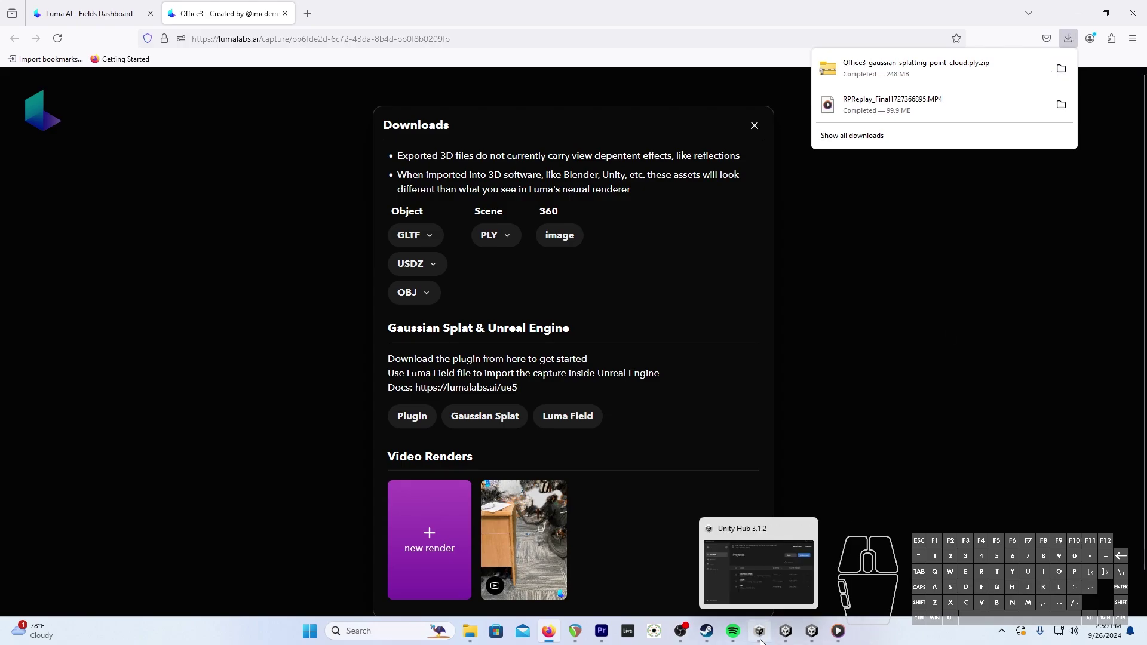
pyautogui.click(760, 641)
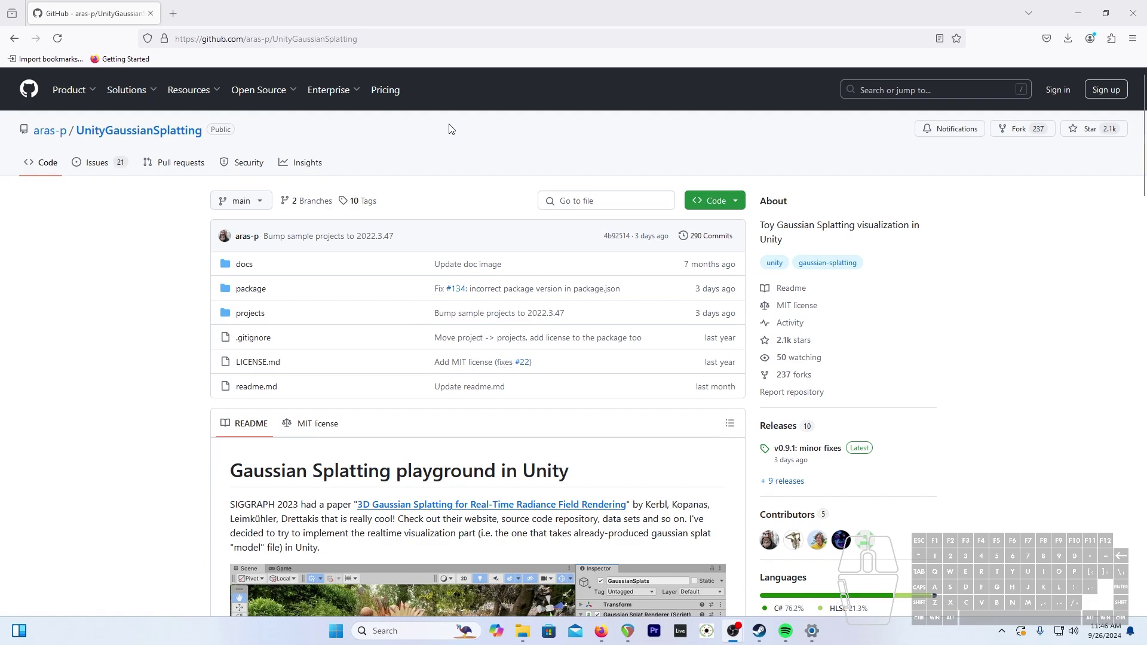
# - Download the UnityGaussianSplatting repository from GitHub as a ZIP and extract it in the Downloads folder
pyautogui.click(738, 205)
pyautogui.click(727, 283)
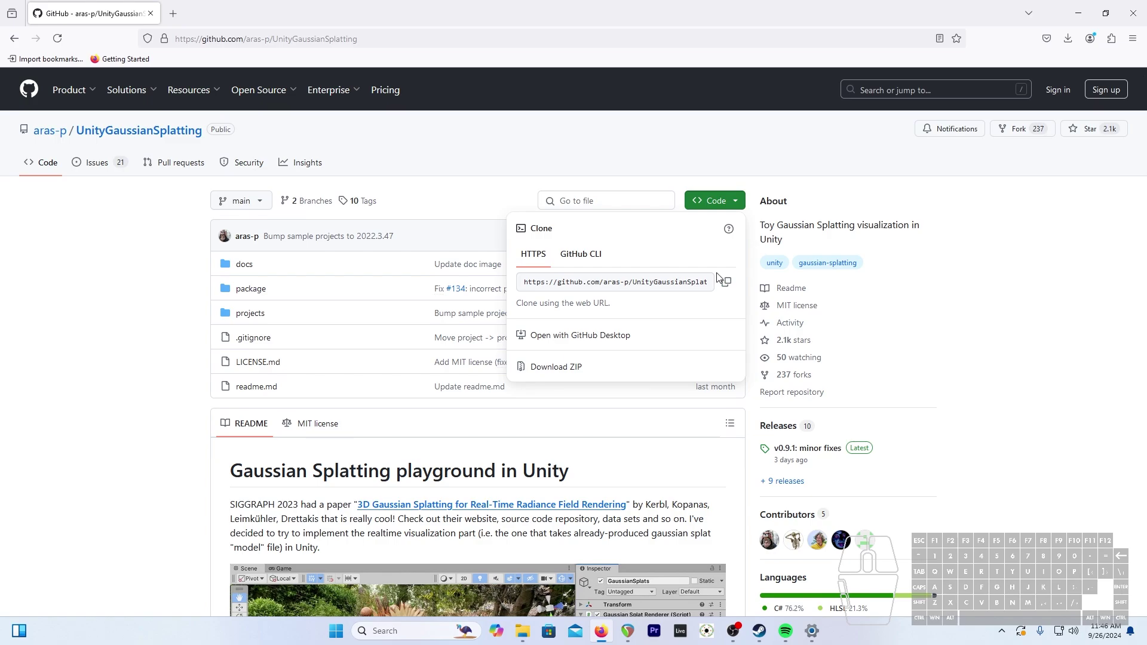
pyautogui.click(622, 373)
pyautogui.click(1014, 105)
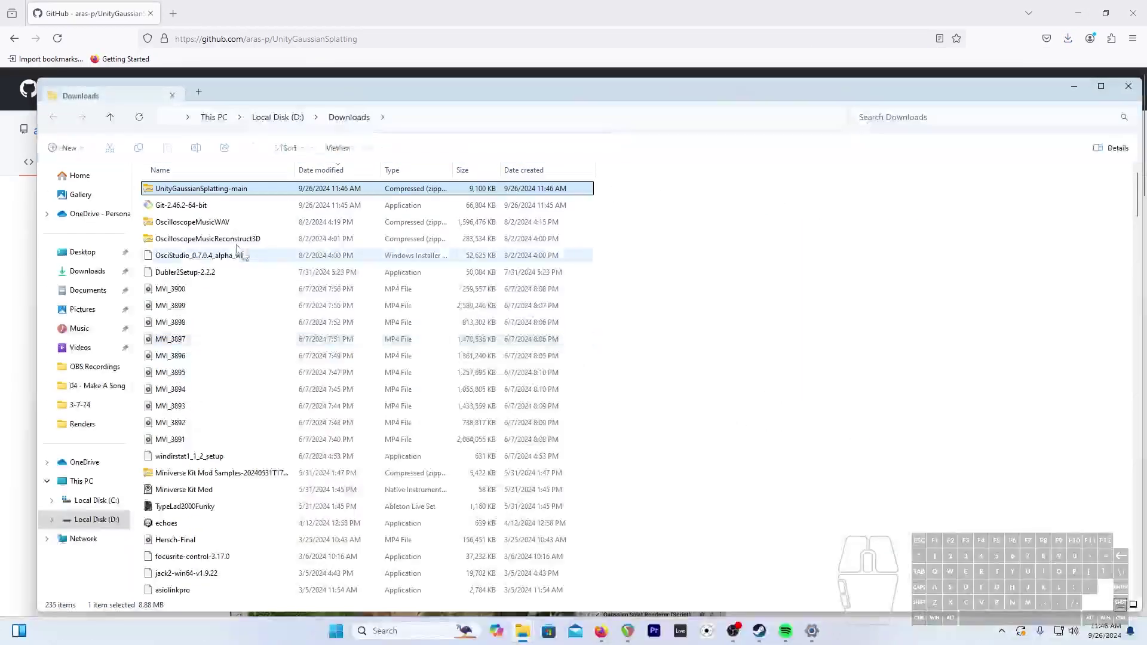
pyautogui.rightClick(234, 191)
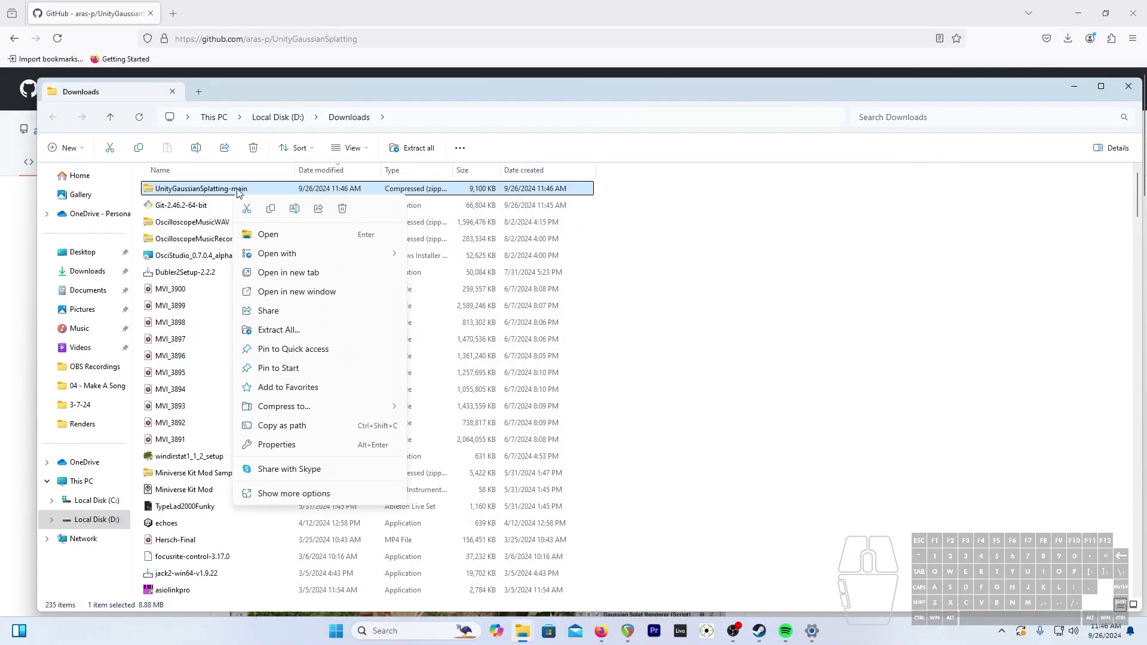
pyautogui.click(330, 328)
pyautogui.press('Return')
# - Open the GaussianExample project from the extracted repository's projects folder in Unity Hub
pyautogui.click(380, 631)
pyautogui.write('un')
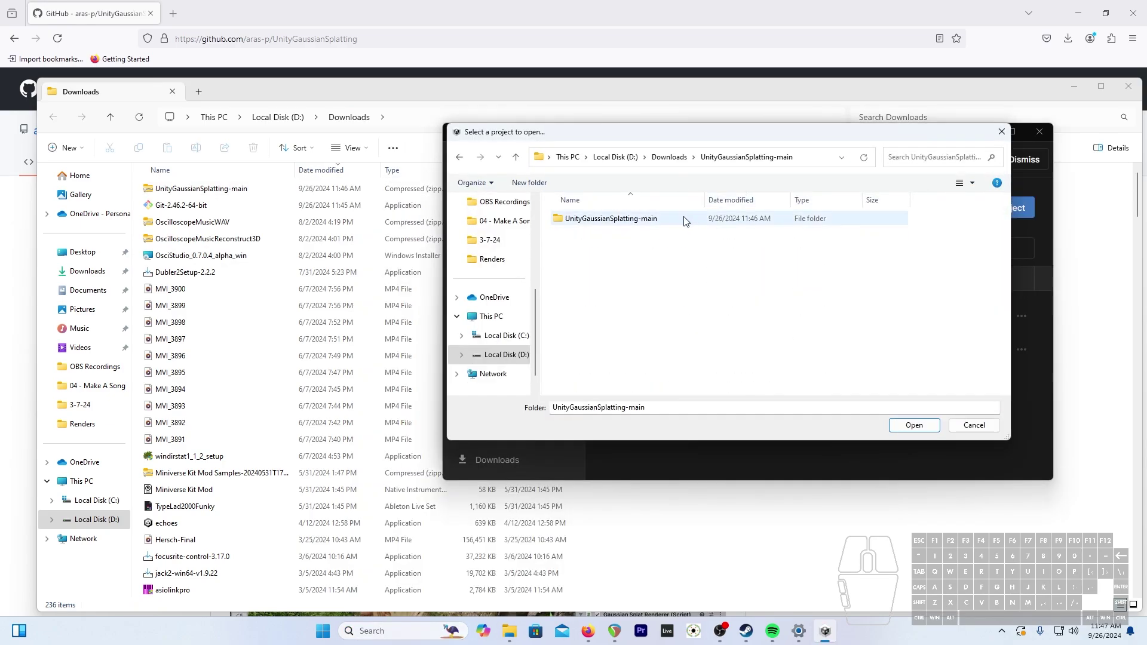
pyautogui.click(684, 220)
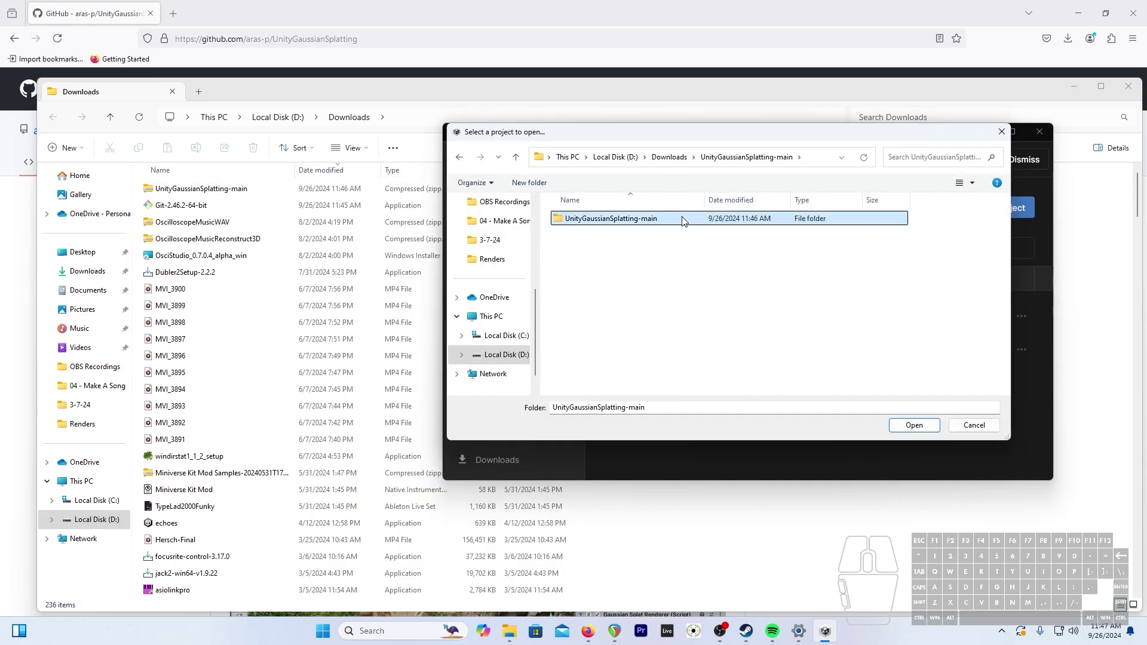
pyautogui.doubleClick(684, 220)
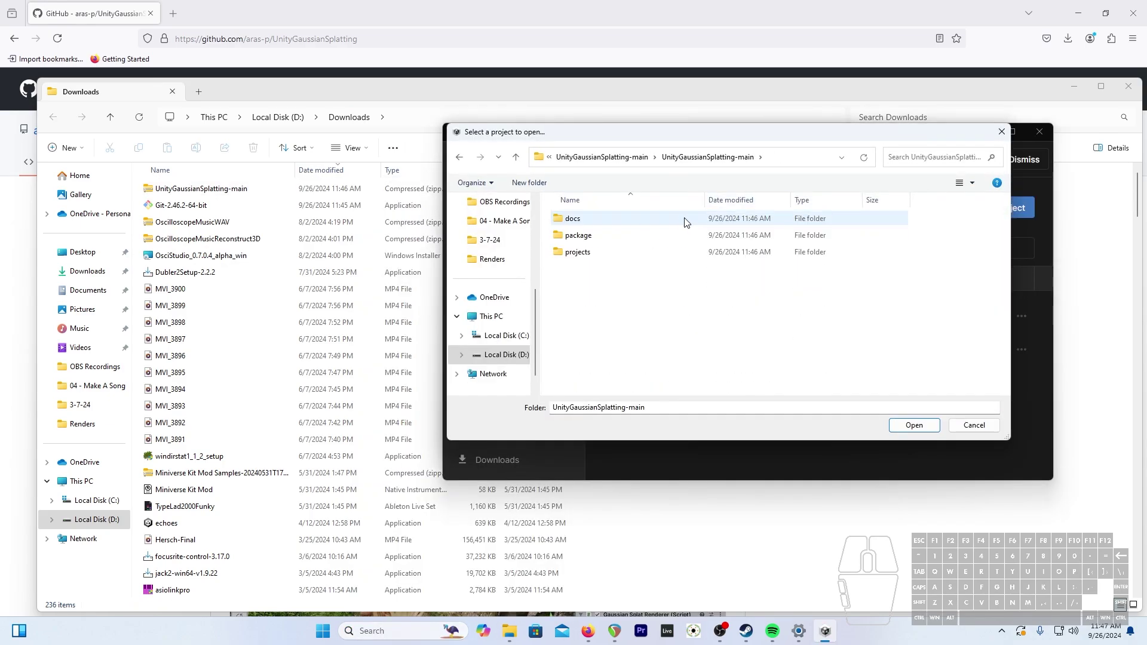
pyautogui.doubleClick(604, 257)
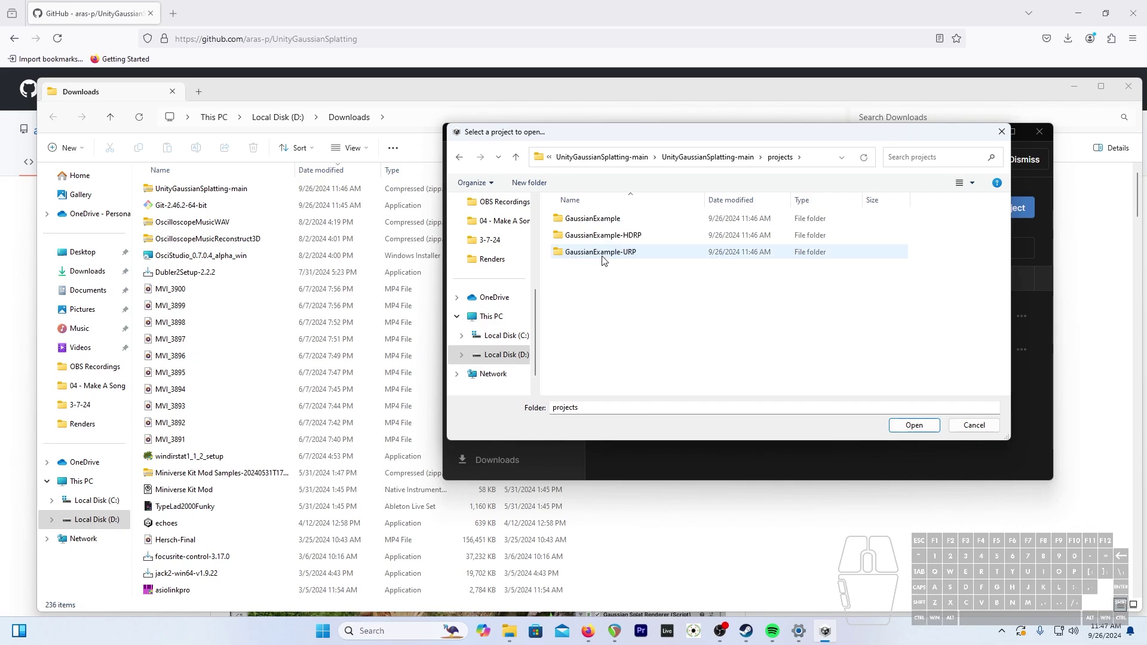
pyautogui.doubleClick(651, 221)
pyautogui.click(913, 429)
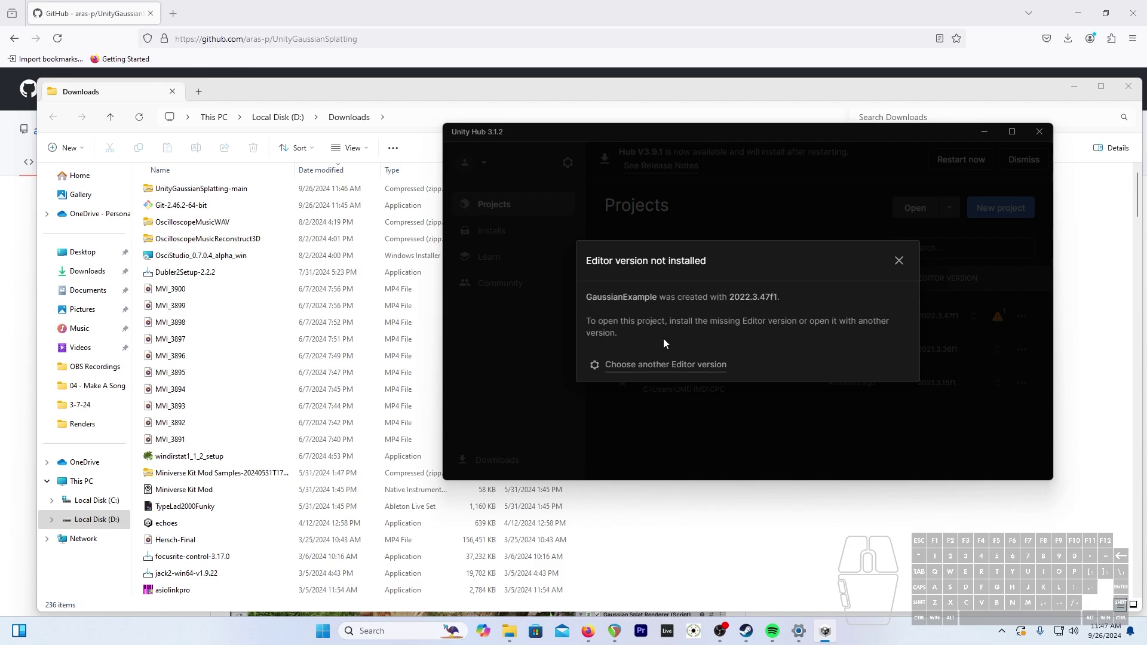
# - Copy the project's required editor version, 2022.3.47f1, and dismiss the choice of another Editor version
pyautogui.doubleClick(753, 297)
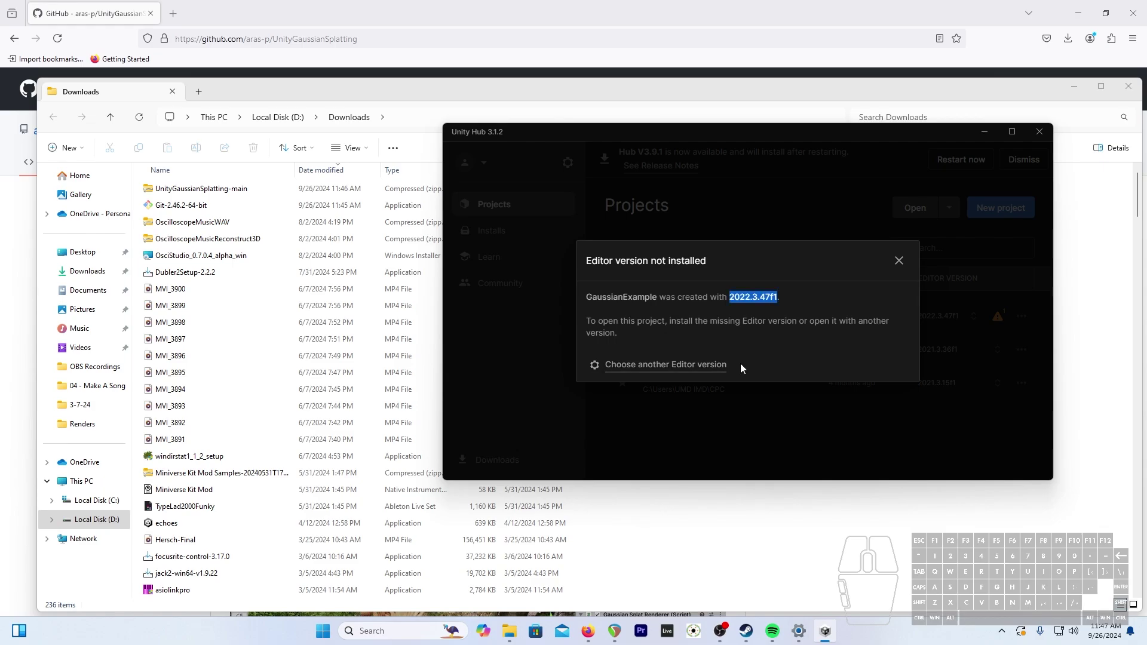
pyautogui.click(777, 336)
pyautogui.click(706, 365)
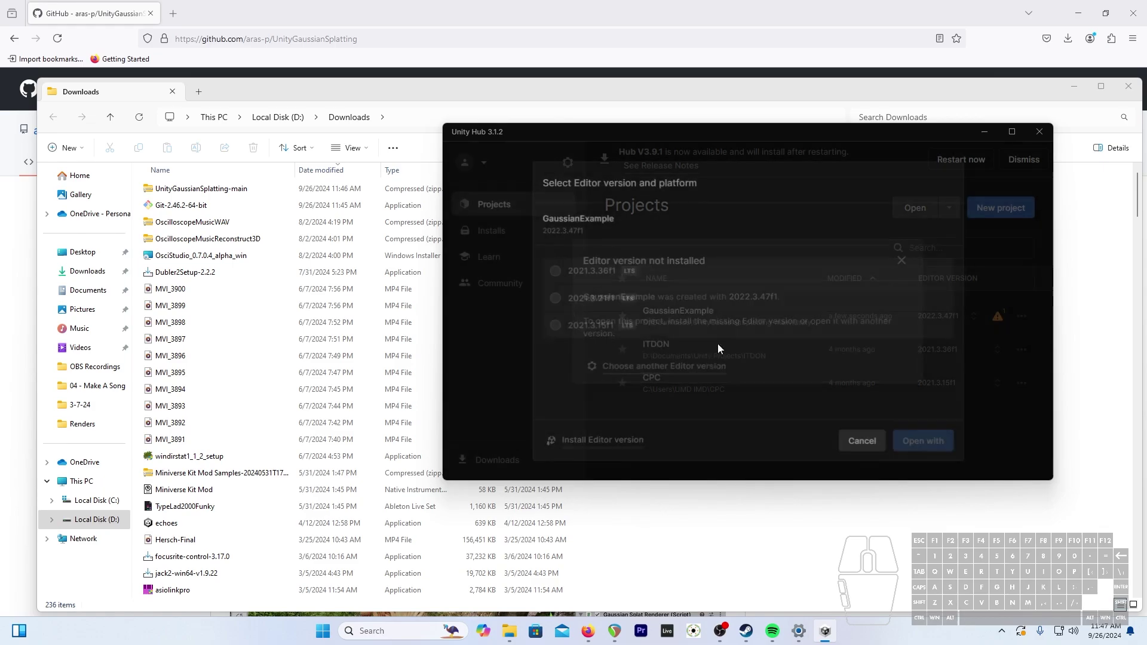
pyautogui.click(859, 441)
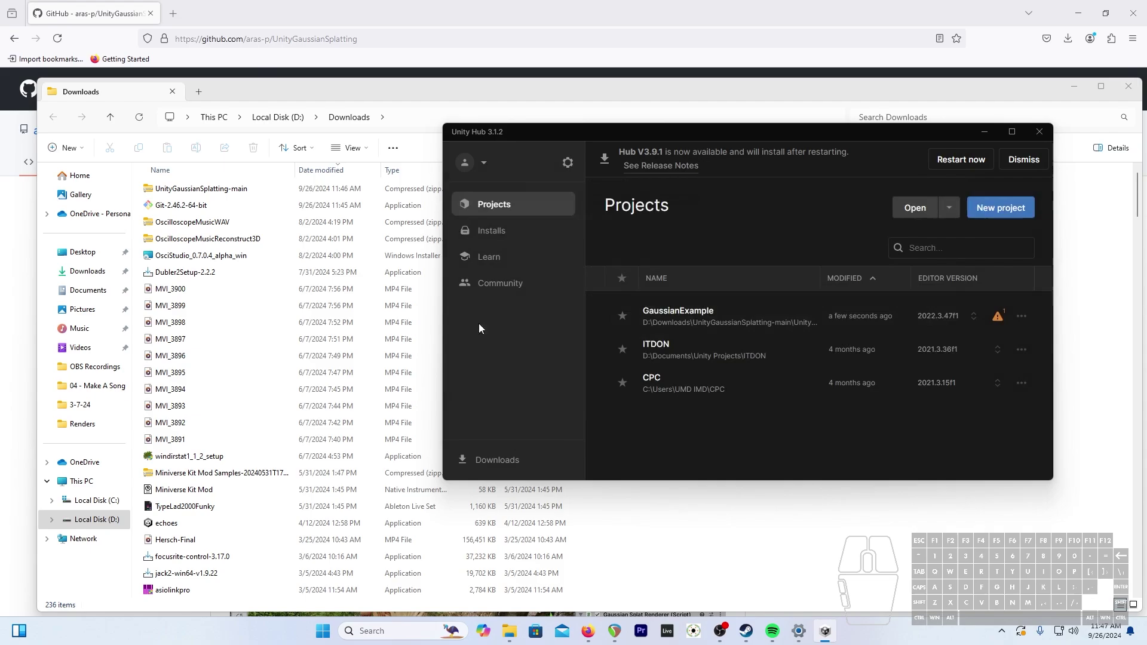
# - Go to the Unity download archive website through Unity Hub's editor installation options
pyautogui.click(491, 231)
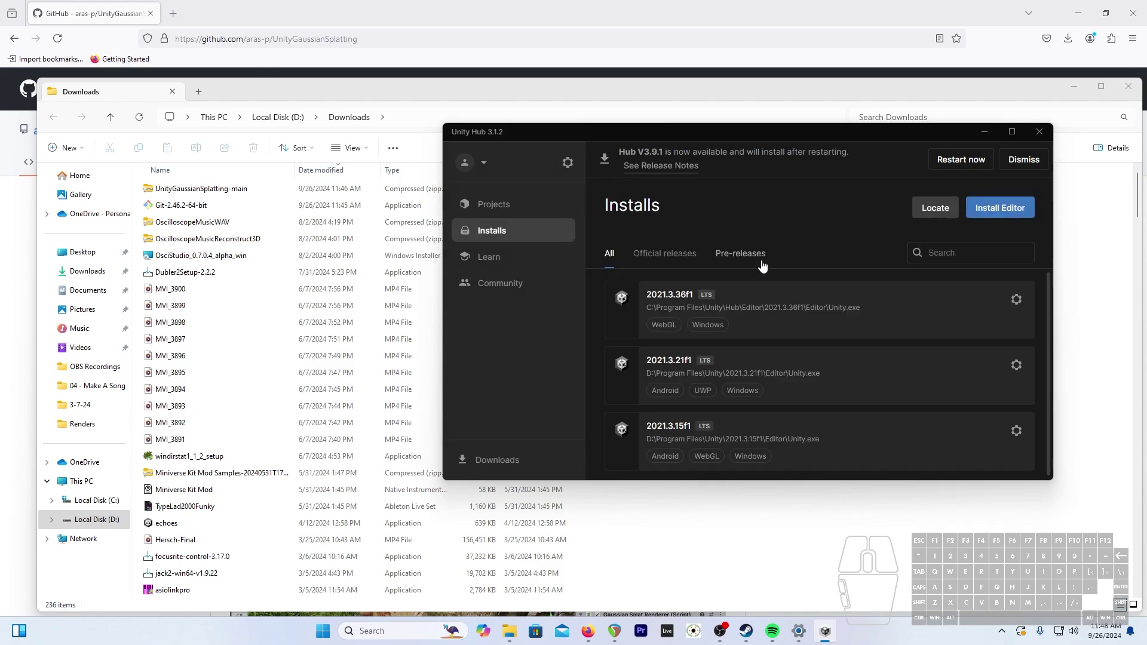
pyautogui.click(1000, 211)
pyautogui.click(712, 219)
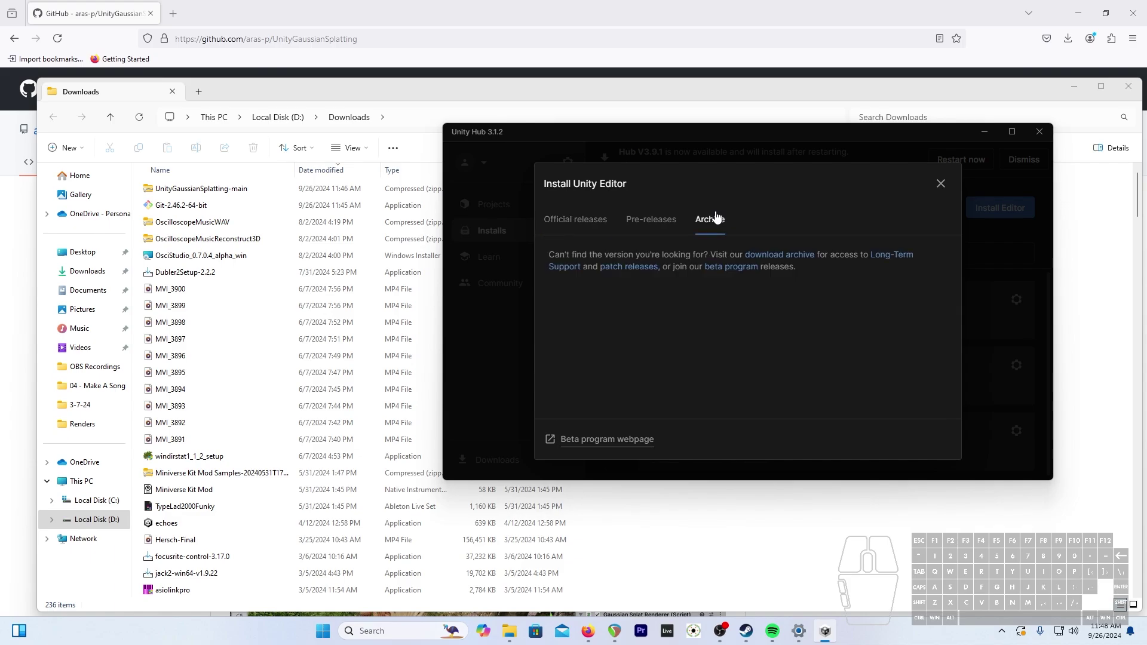
pyautogui.click(771, 255)
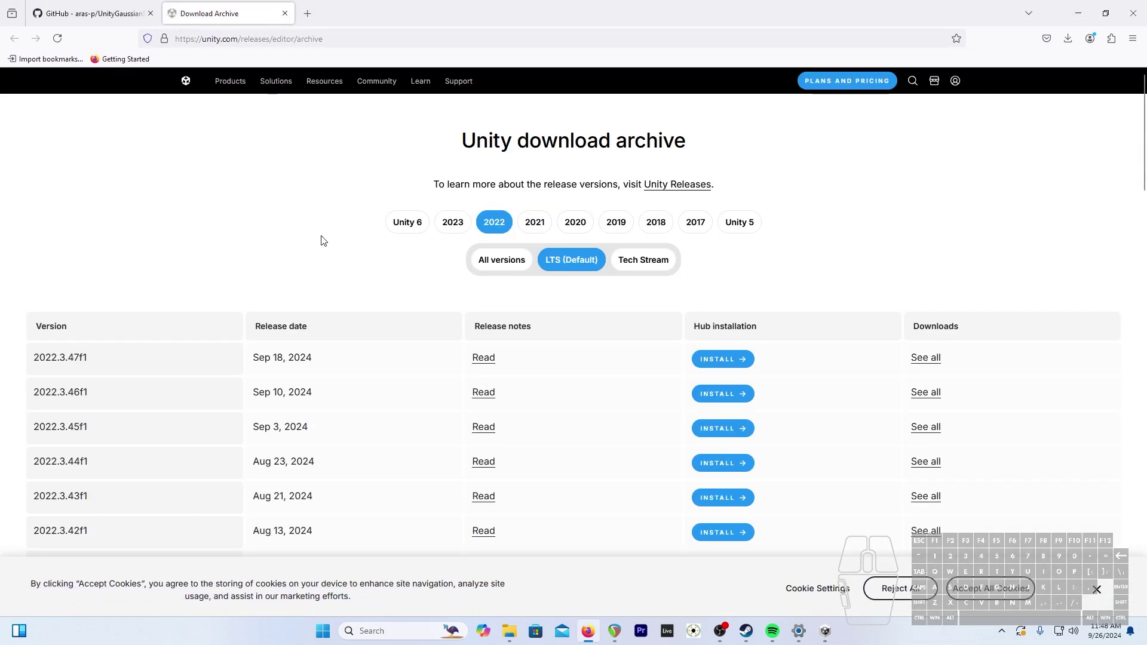
# - Find version 2022.3.47f1 on the archive page and start its installation through Unity Hub
pyautogui.hotkey('ctrl', 'f')
pyautogui.hotkey('ctrl', 'v')
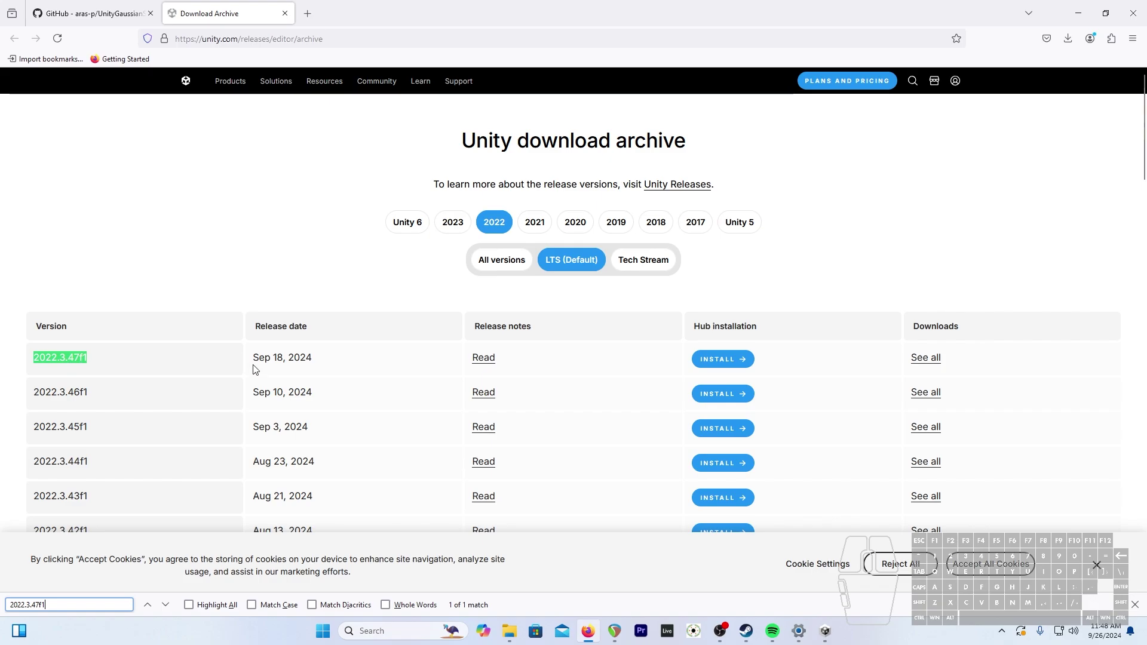
pyautogui.click(704, 359)
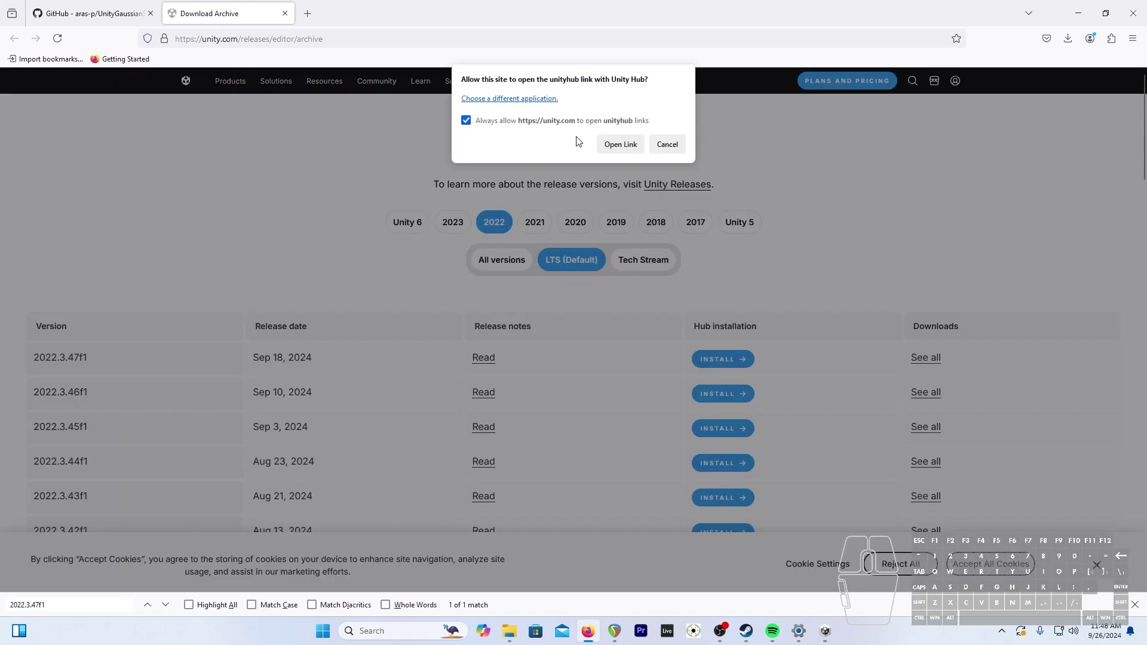
pyautogui.click(620, 144)
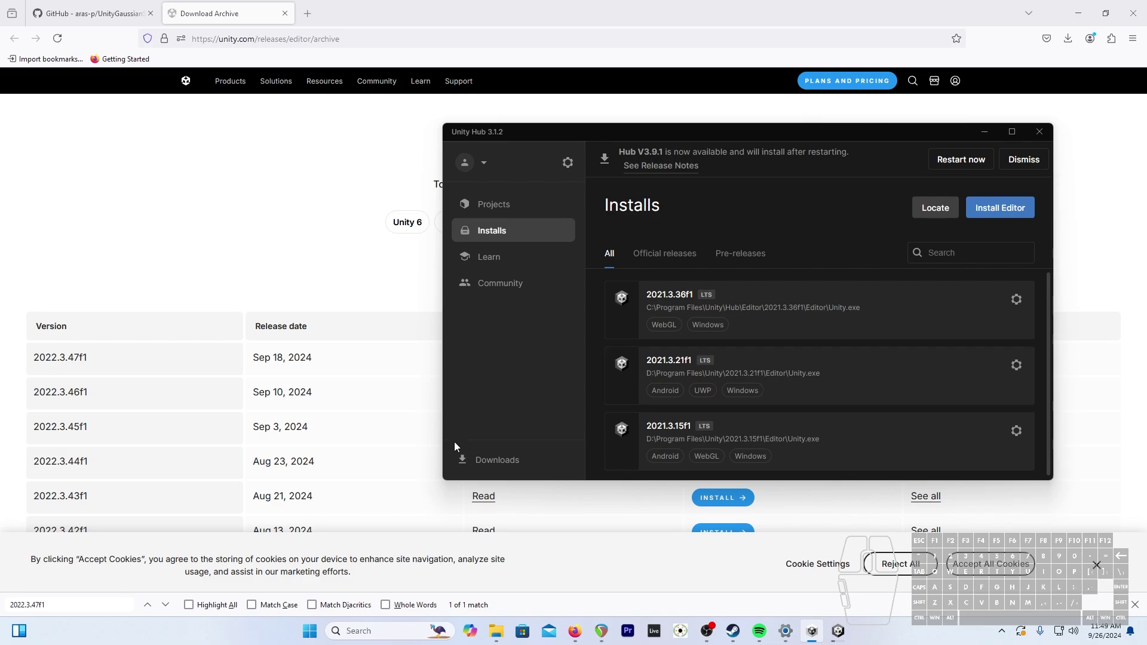
# - Install Unity 2022.3.47f1 with the Microsoft Visual Studio Community 2022 module, accepting the license terms
pyautogui.click(485, 461)
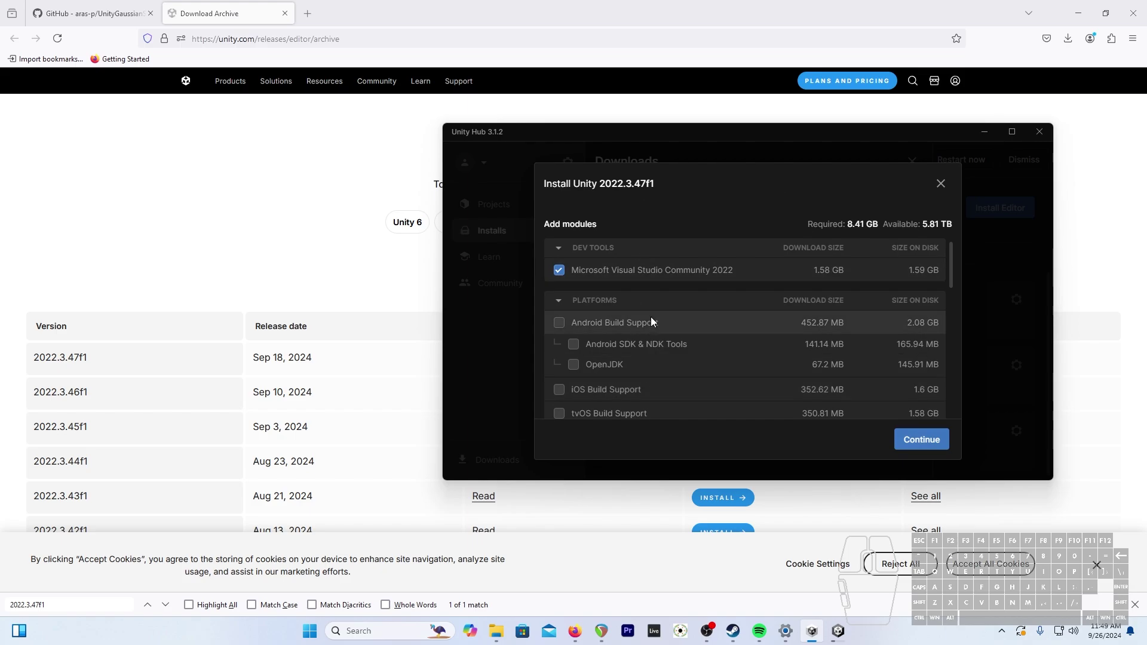
pyautogui.click(920, 440)
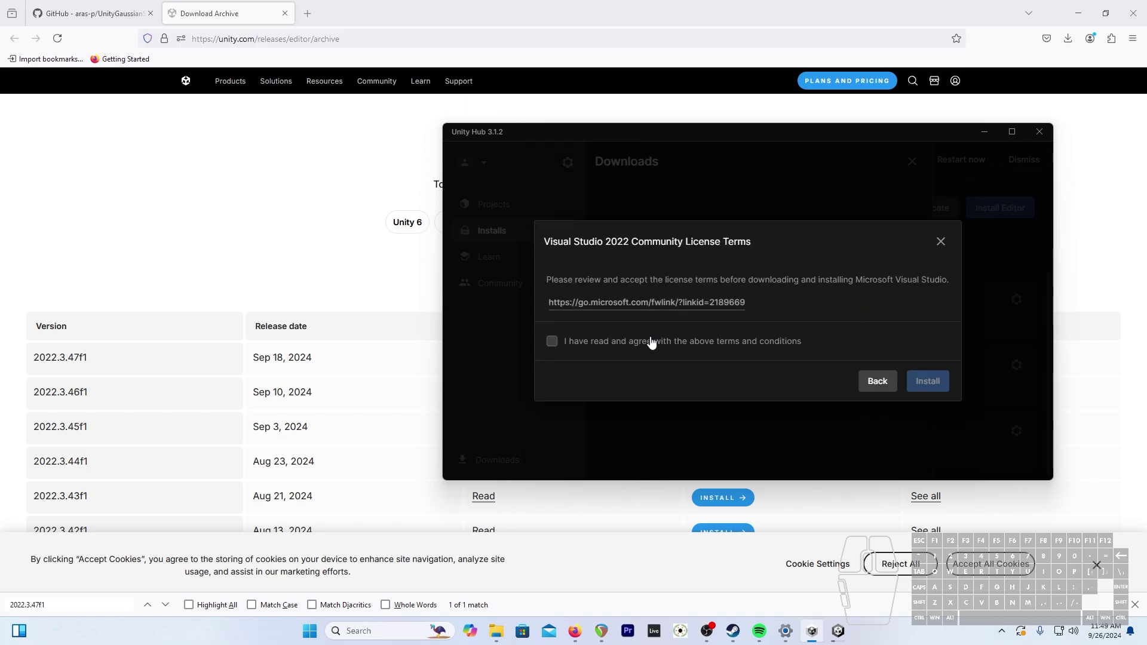
pyautogui.click(615, 341)
pyautogui.click(927, 380)
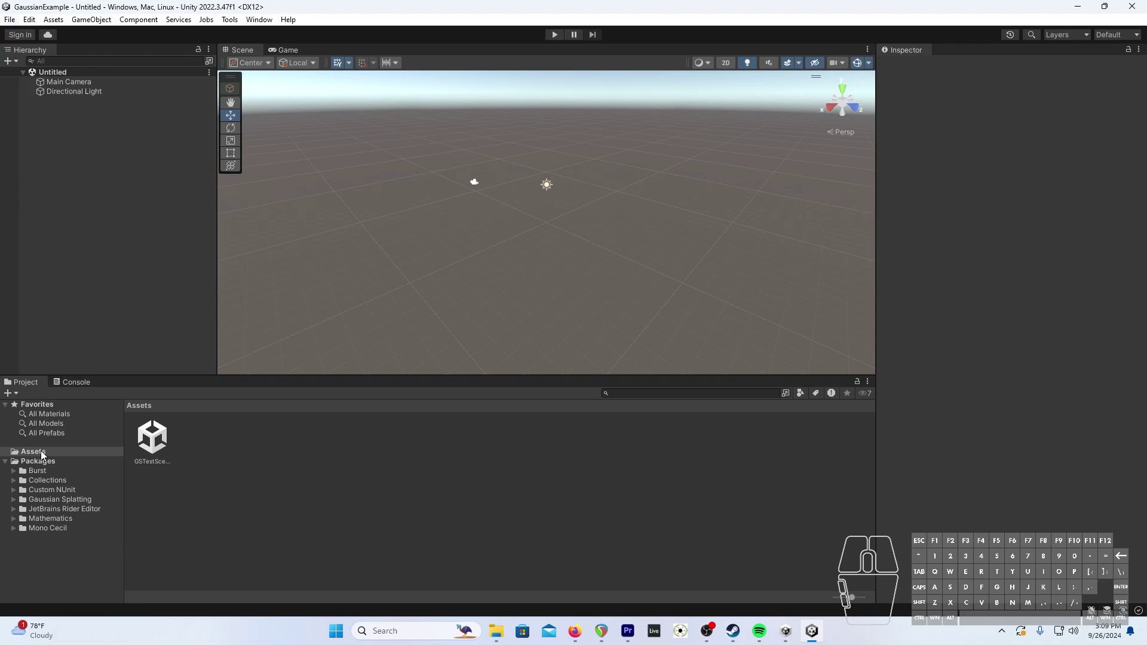
# - Open GSTestScene in the GaussianExample project and select its GaussianSplats object
pyautogui.doubleClick(162, 443)
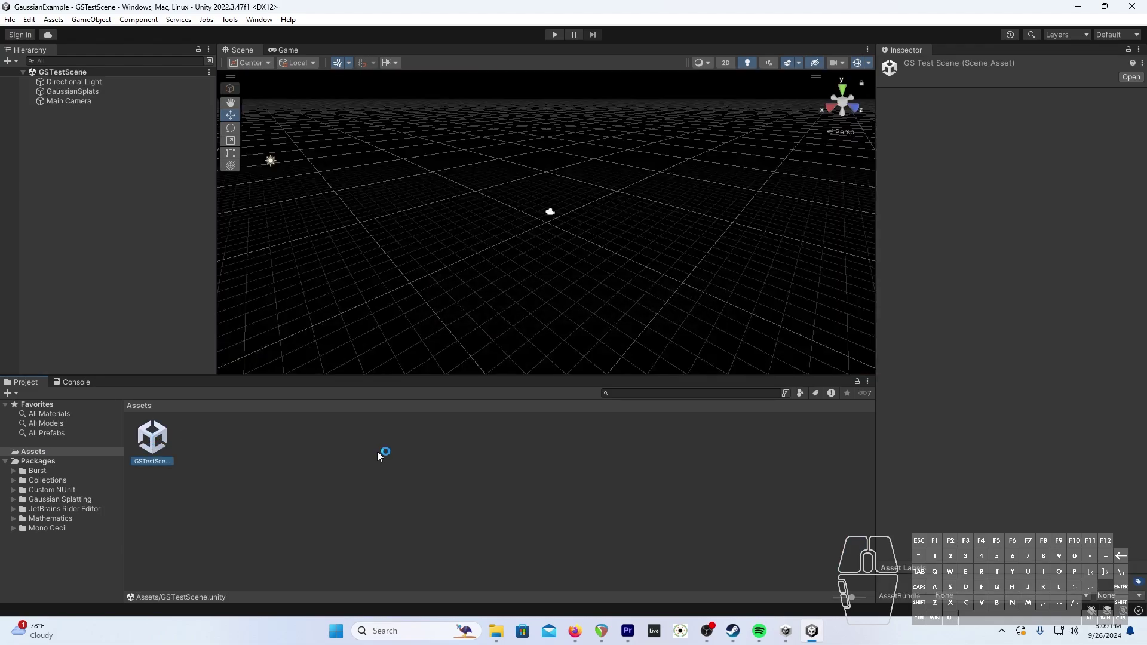
pyautogui.click(92, 93)
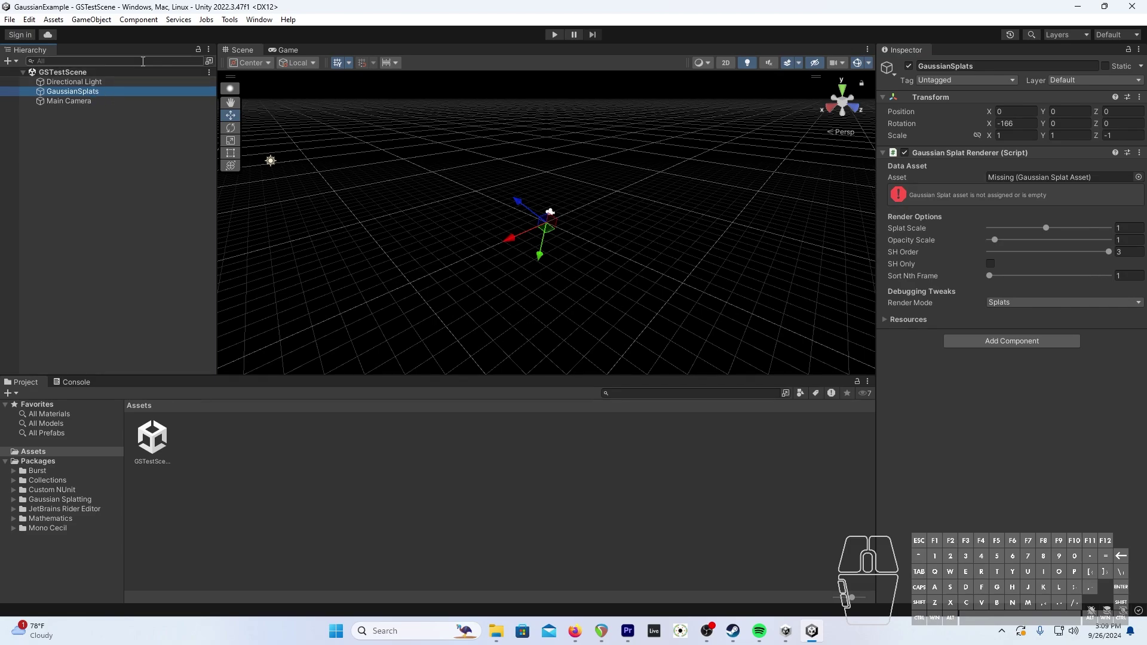
# - Open the GaussianSplatAsset creator and load gs_Office3.ply from D:\Downloads\Office3_gaussian_splatting_point_cloud.ply as the input PLY file
pyautogui.click(234, 20)
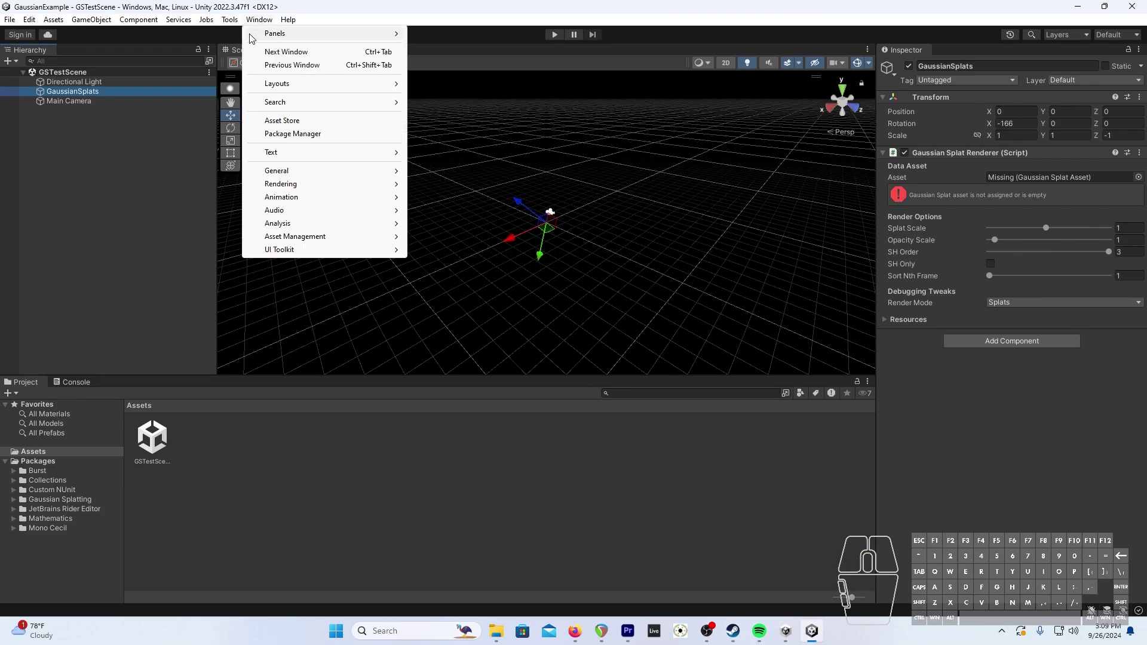
pyautogui.moveTo(243, 36)
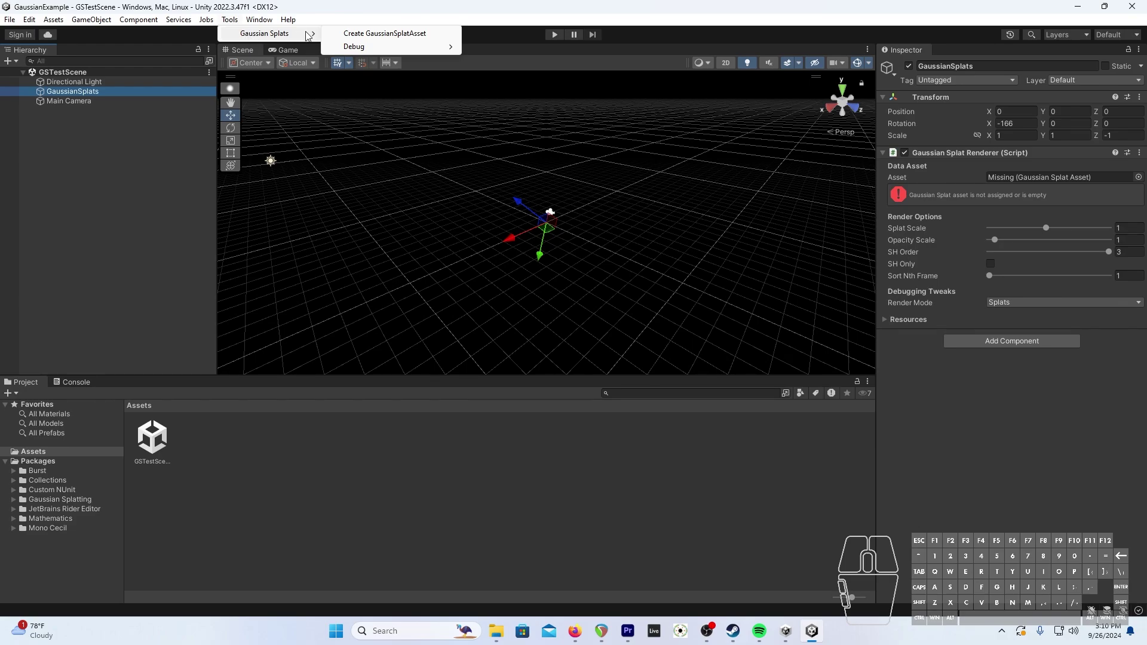
pyautogui.click(378, 34)
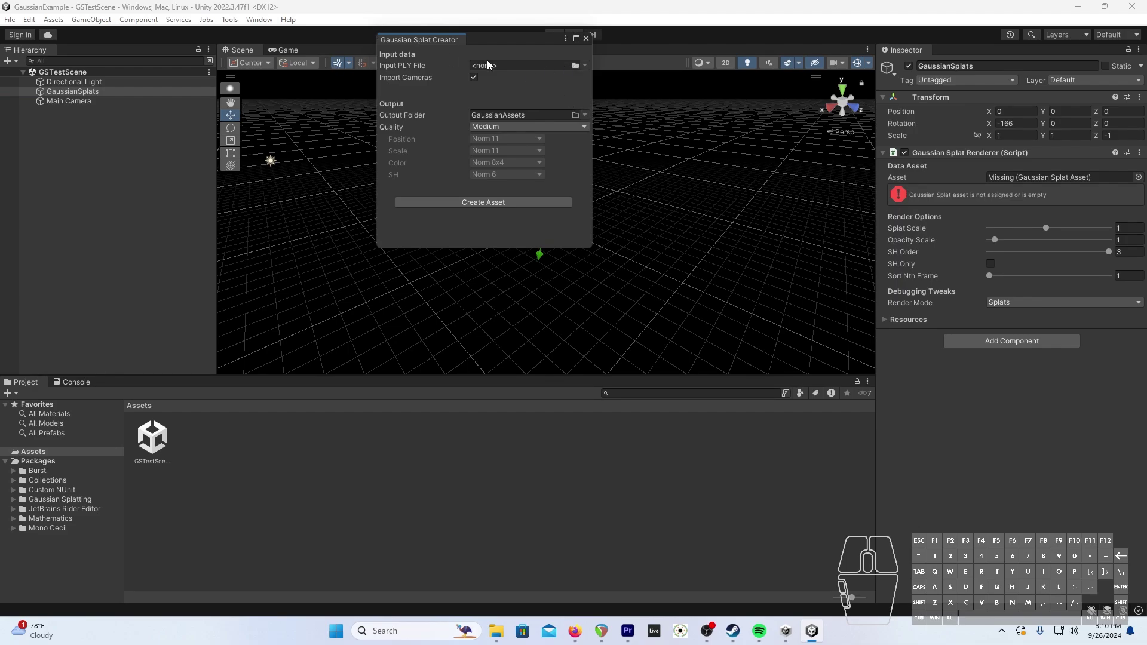
pyautogui.click(575, 65)
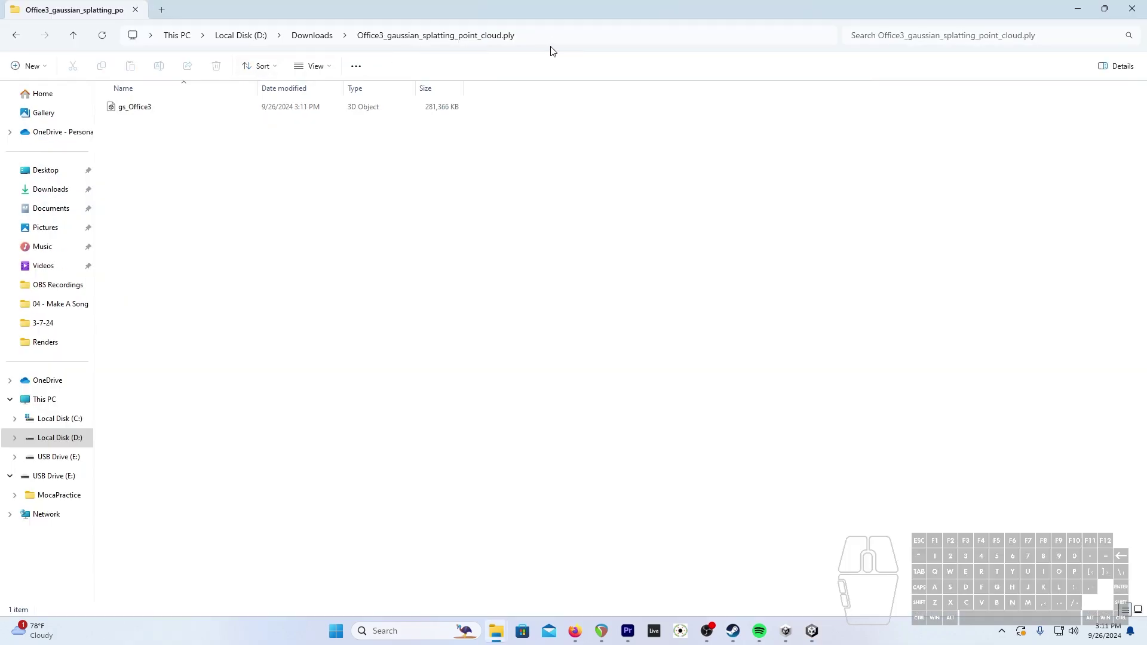
pyautogui.click(557, 43)
pyautogui.hotkey('ctrl', 'c')
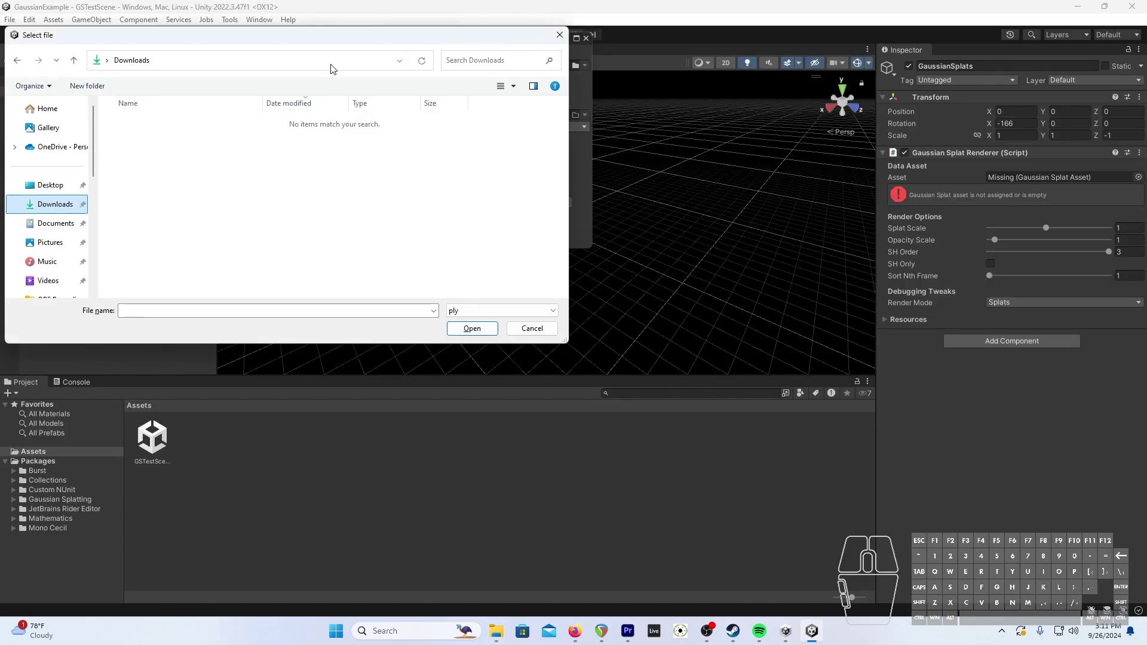
pyautogui.click(330, 70)
pyautogui.hotkey('ctrl', 'v')
pyautogui.press('Return')
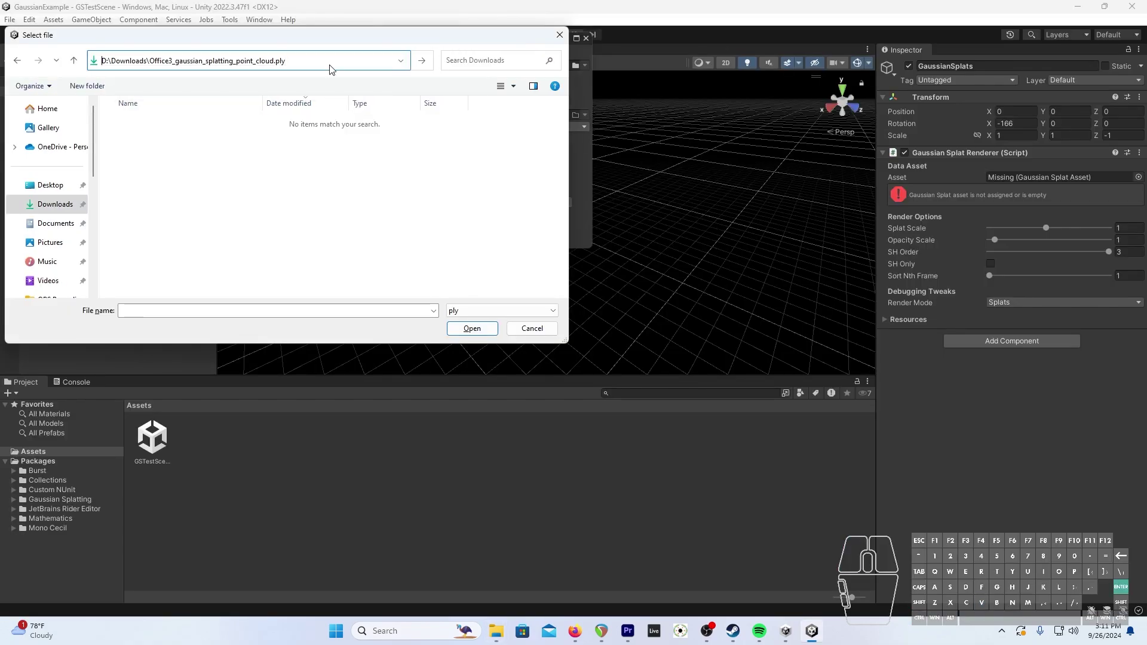
pyautogui.doubleClick(300, 122)
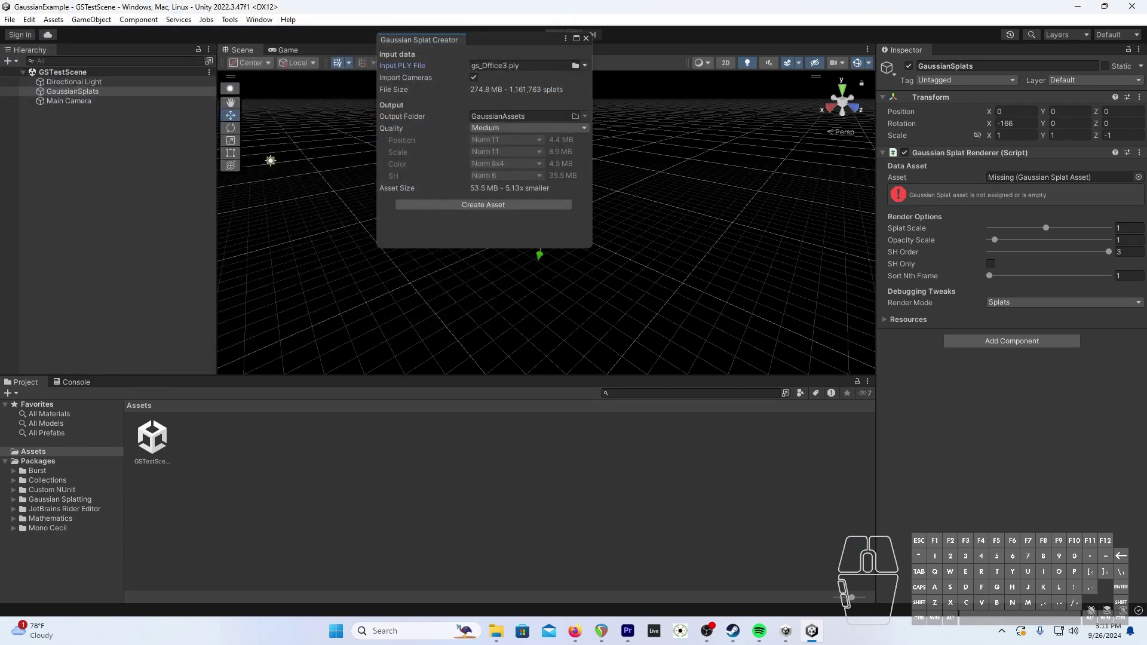
# - Turn off camera import and create the Gaussian splat asset at Medium quality in the GaussianAssets folder
pyautogui.click(471, 78)
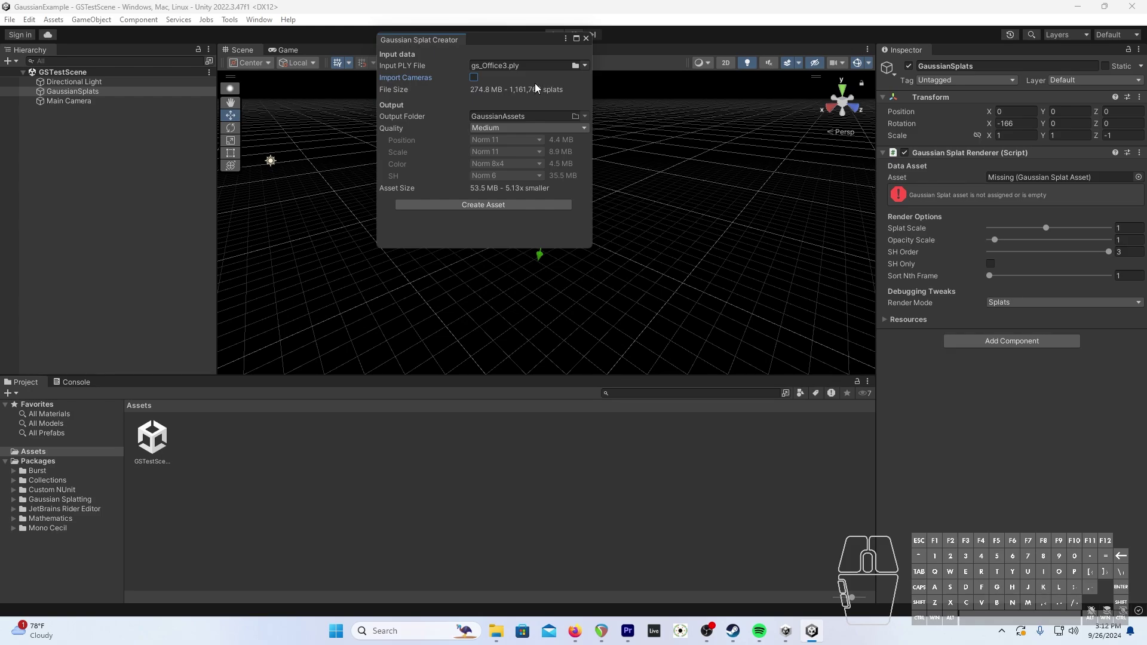
pyautogui.click(502, 131)
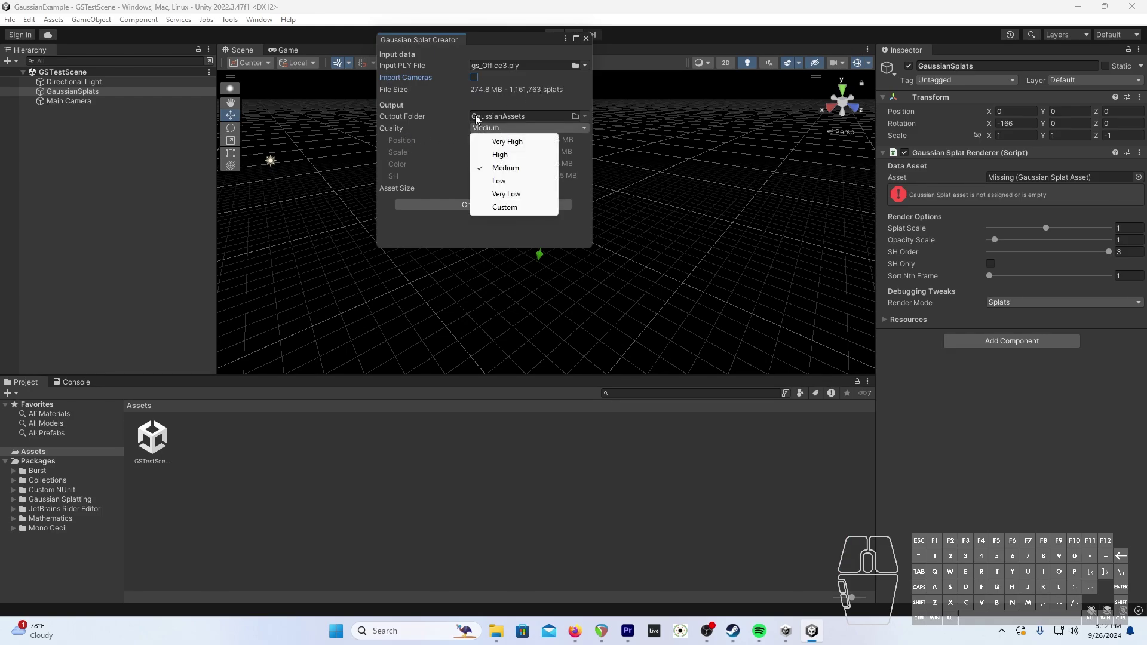
pyautogui.click(534, 88)
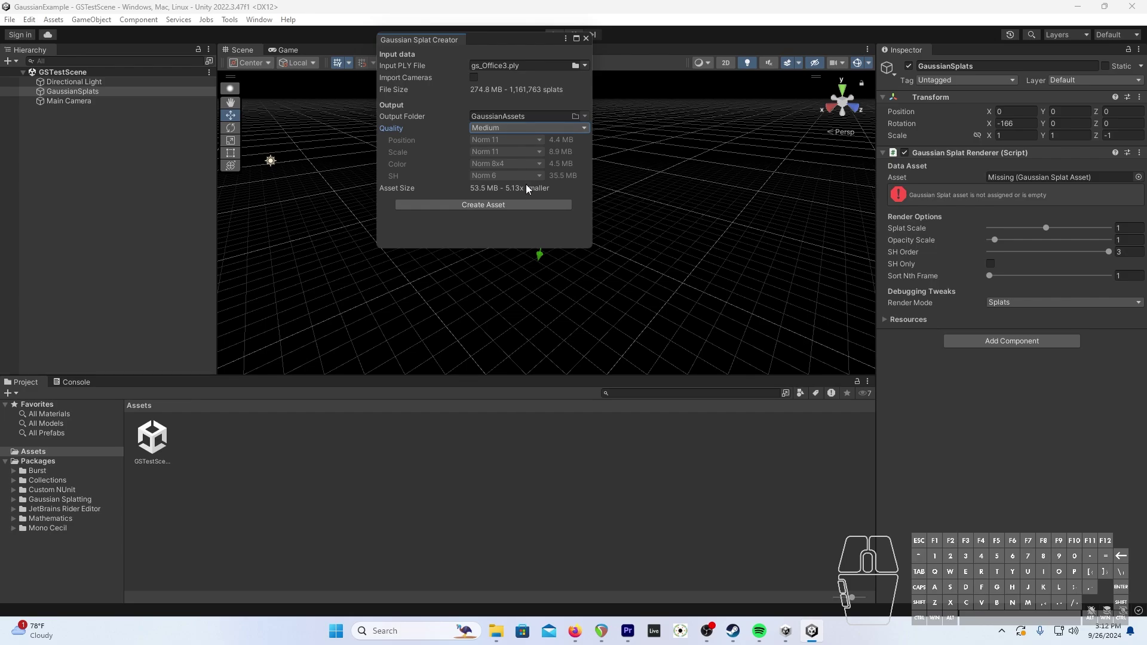
pyautogui.click(520, 205)
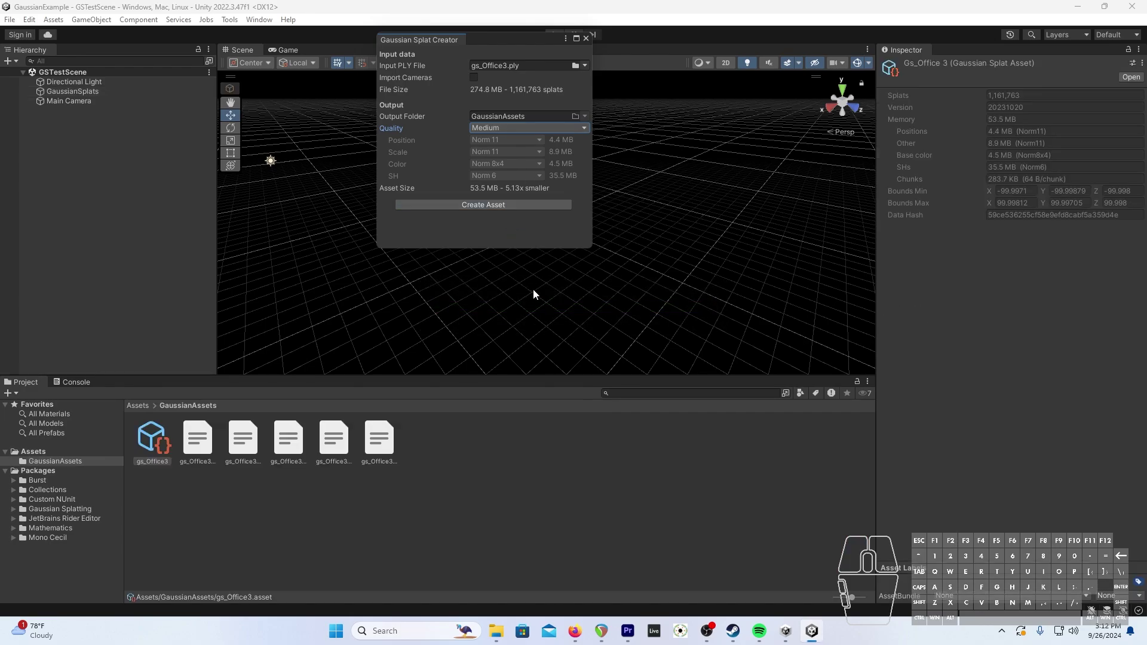
# - Assign the gs_Office3 asset to the Gaussian Splat Renderer of the GaussianSplats object
pyautogui.click(99, 90)
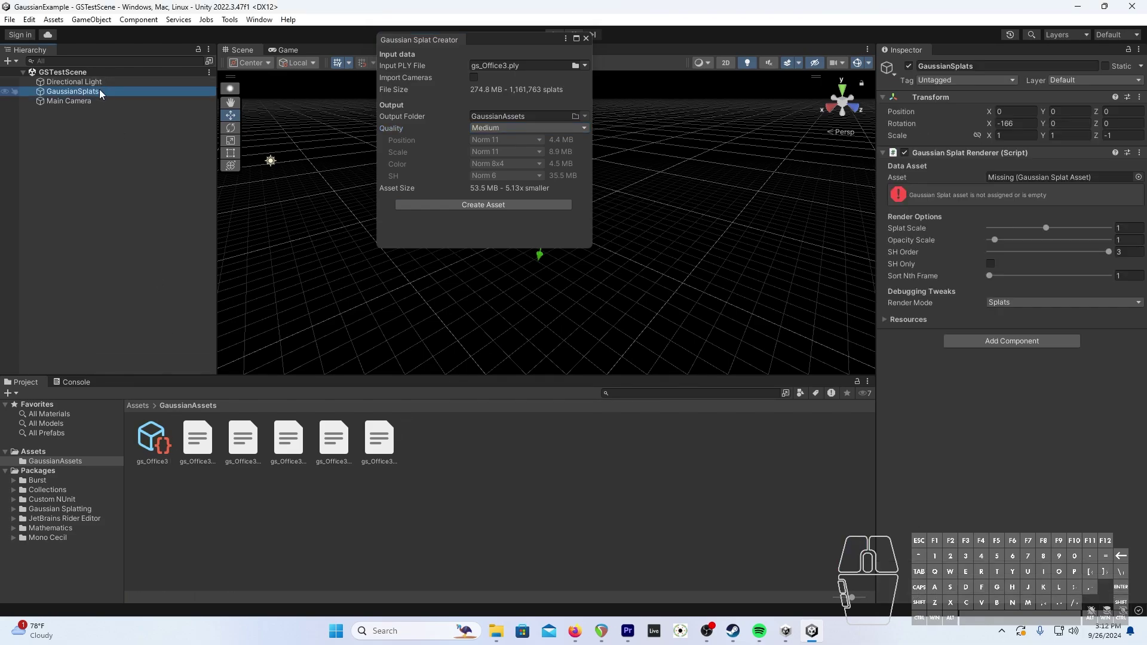
pyautogui.click(158, 446)
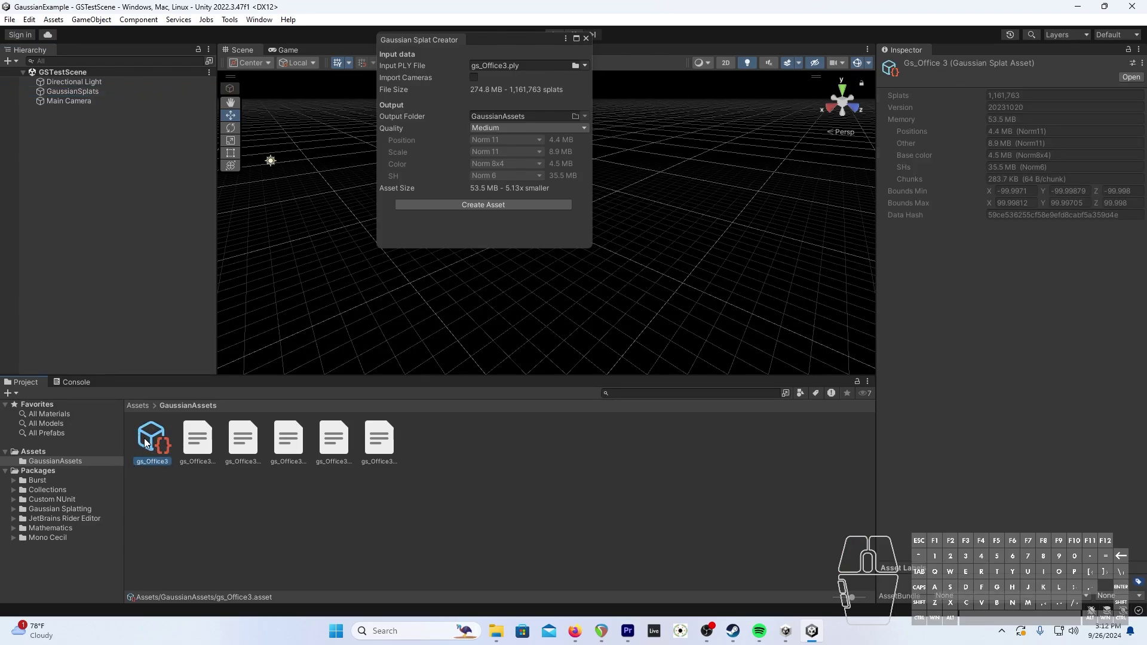
pyautogui.click(83, 90)
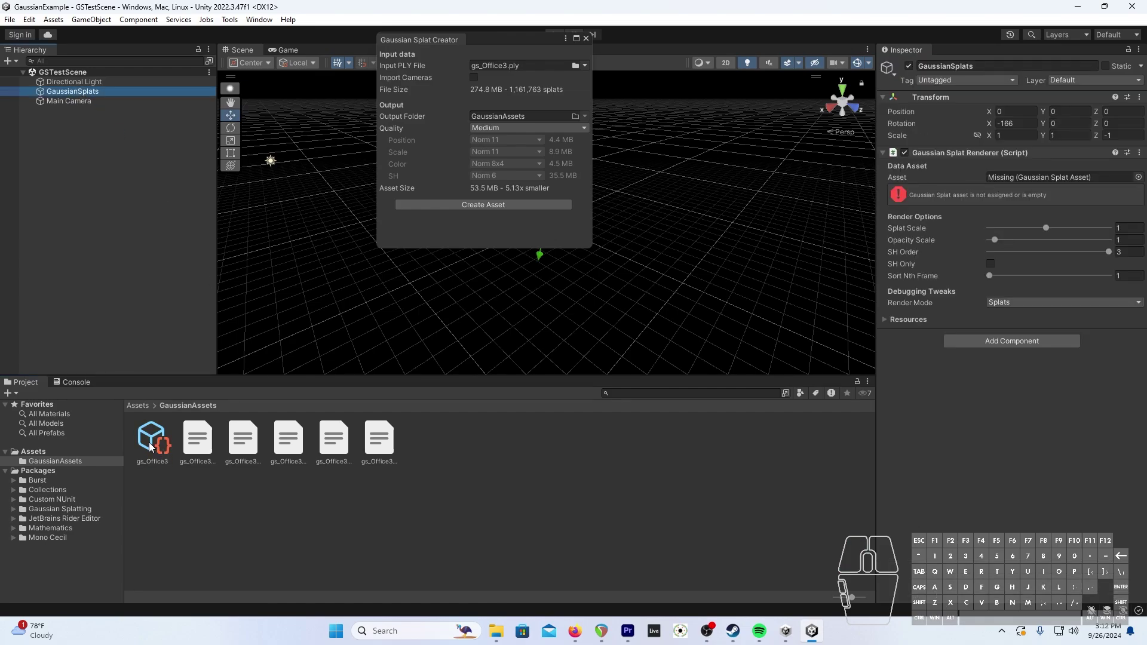
pyautogui.moveTo(150, 447); pyautogui.dragTo(1050, 177)
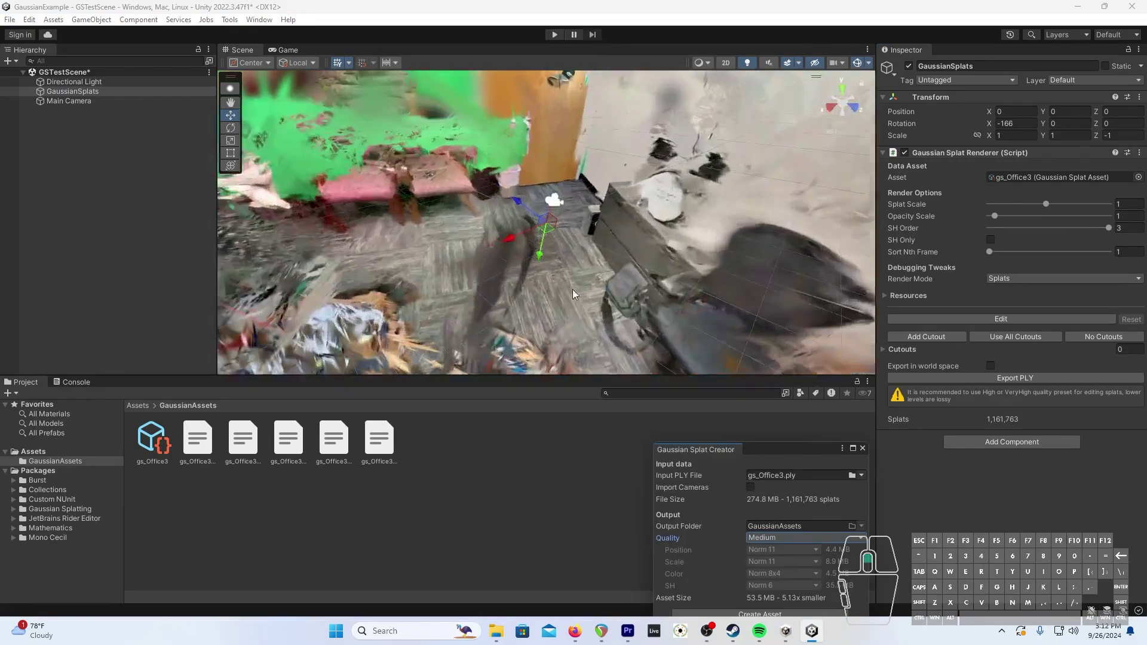
# - Examine the imported office splat in the Scene view from several angles, including the chair, bookshelf, desk and floor areas
pyautogui.click(536, 254)
pyautogui.moveTo(641, 238); pyautogui.dragTo(522, 217, button='right')
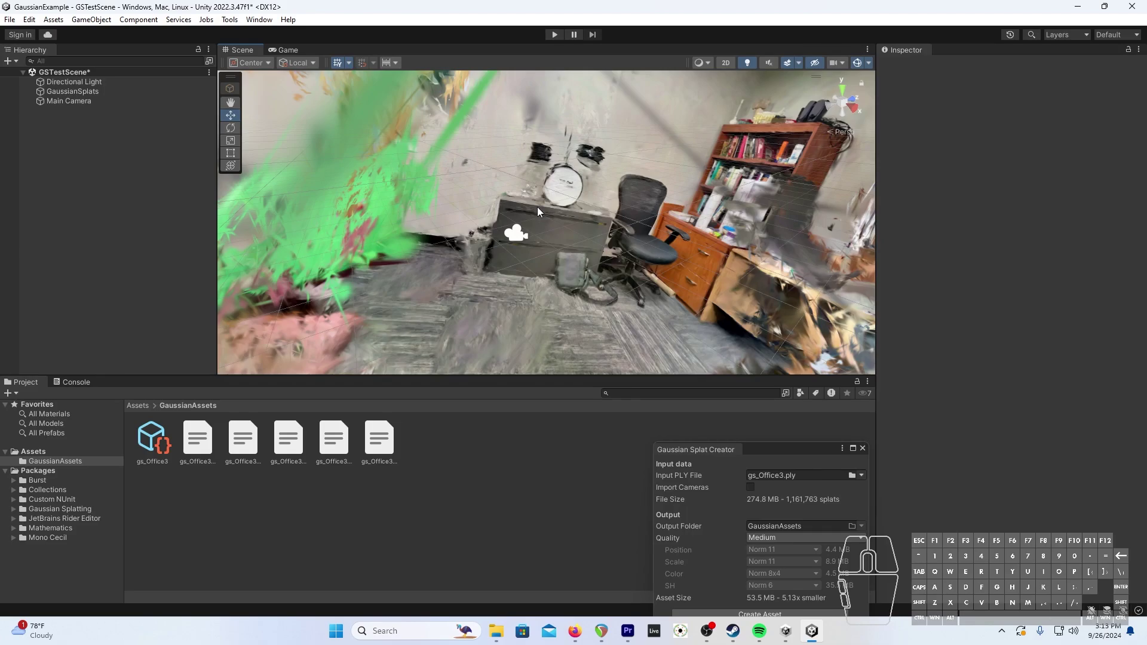
pyautogui.moveTo(310, 231); pyautogui.dragTo(832, 344, button='right')
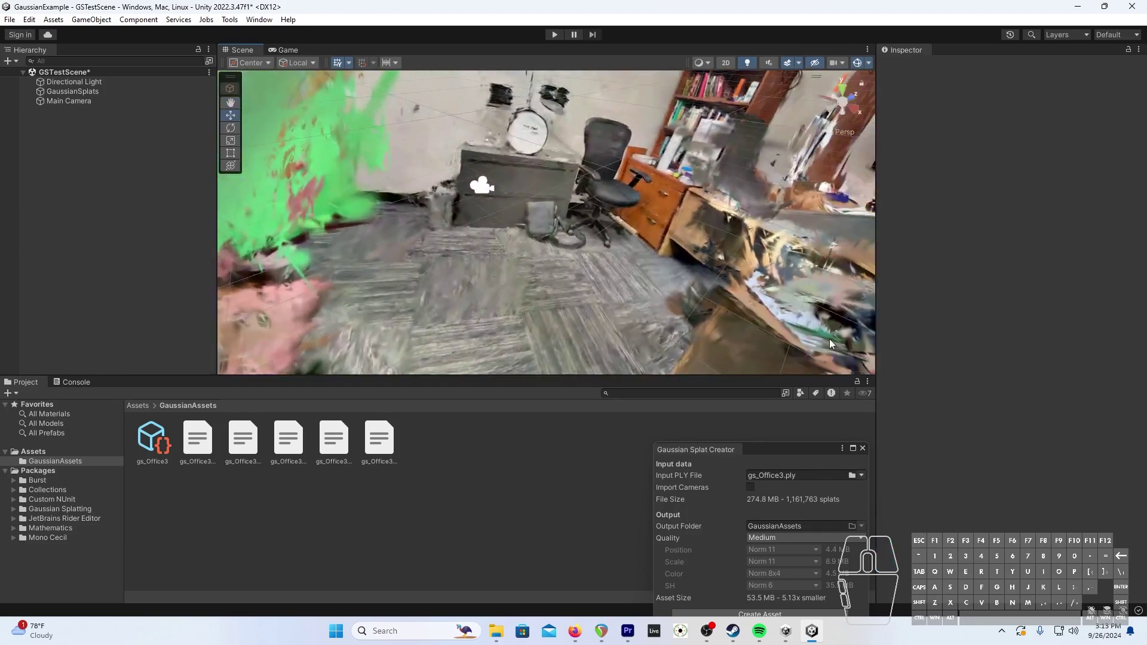
pyautogui.moveTo(542, 254); pyautogui.dragTo(692, 215, button='right')
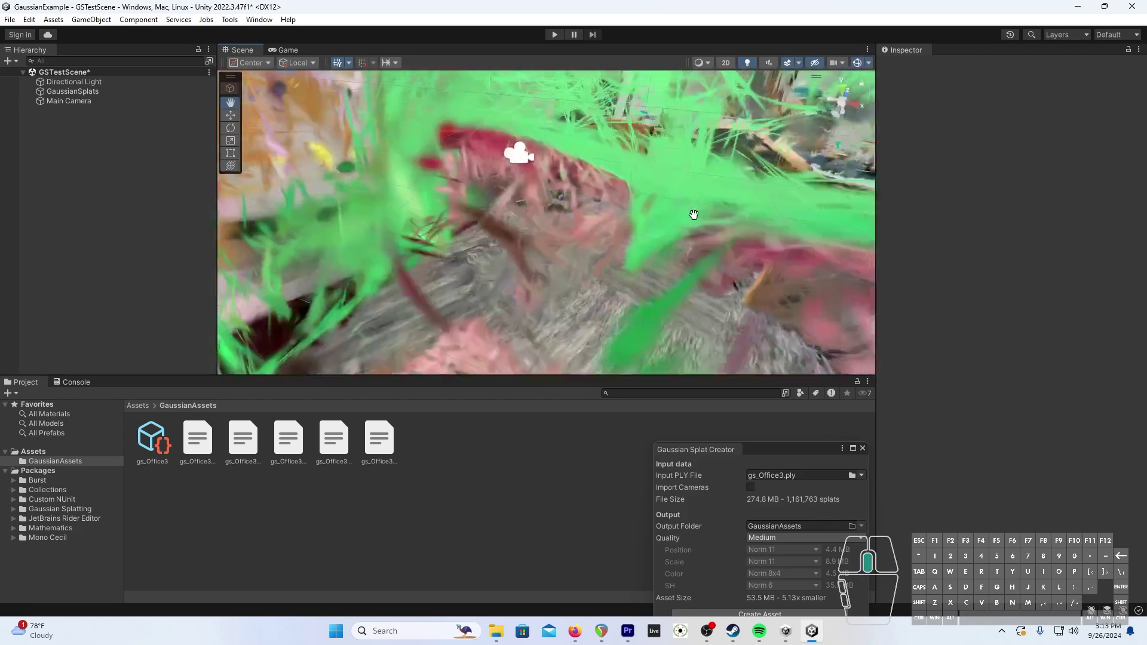
pyautogui.moveTo(691, 215); pyautogui.dragTo(381, 224, button='middle')
pyautogui.scroll(5, 381, 223)
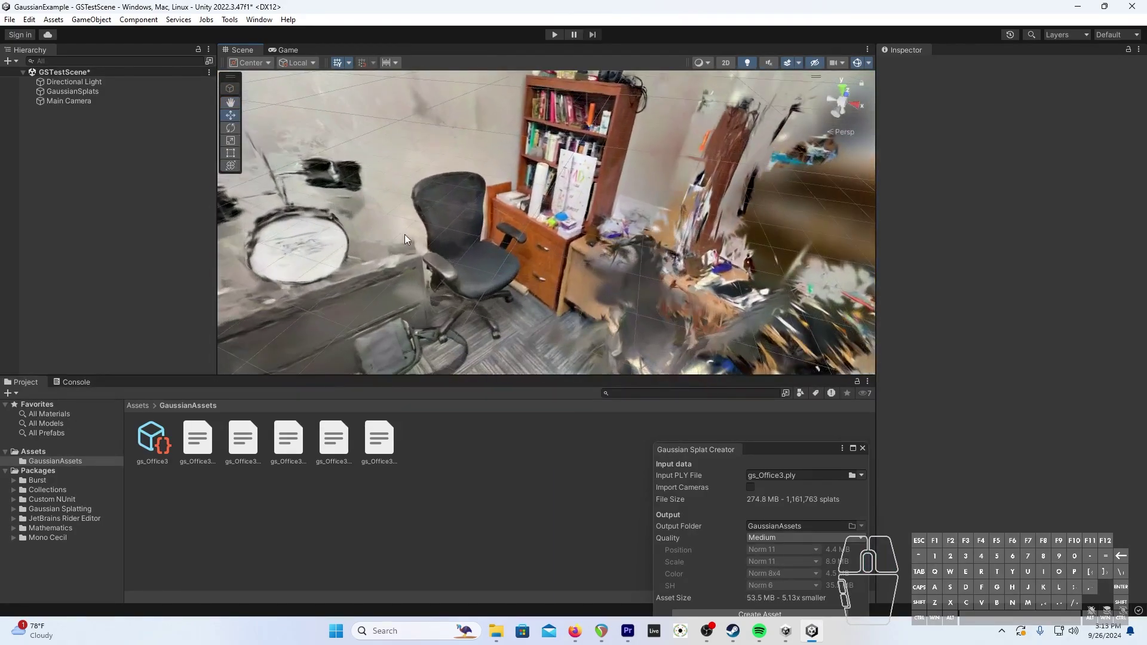
pyautogui.scroll(-3, 443, 228)
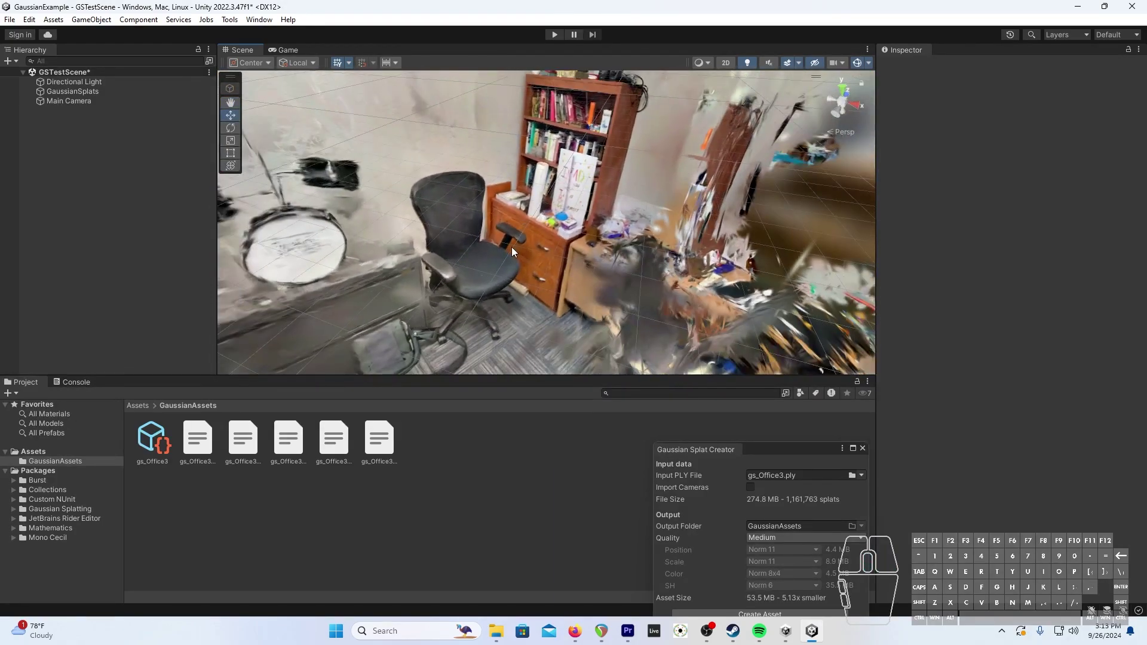
pyautogui.moveTo(511, 246); pyautogui.dragTo(532, 223, button='middle')
pyautogui.moveTo(532, 222); pyautogui.dragTo(854, 273, button='right')
pyautogui.moveTo(657, 245); pyautogui.dragTo(702, 206, button='right')
pyautogui.moveTo(688, 216); pyautogui.dragTo(504, 291, button='middle')
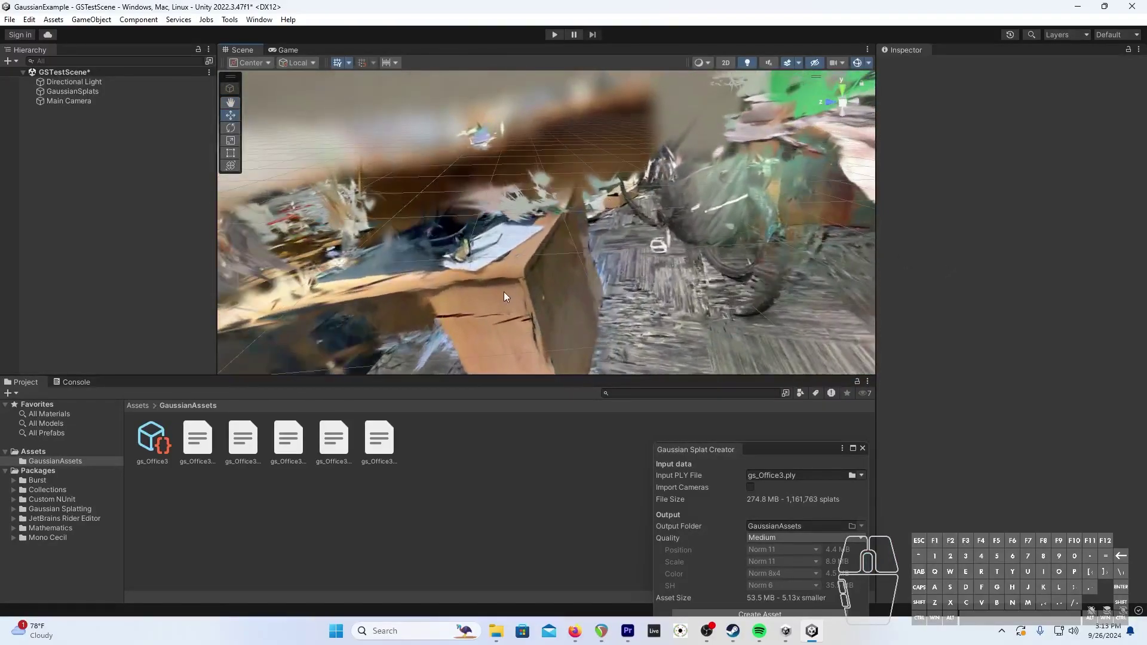
pyautogui.scroll(-3, 507, 292)
pyautogui.scroll(-2, 507, 293)
pyautogui.scroll(3, 510, 293)
pyautogui.moveTo(662, 249); pyautogui.dragTo(493, 239, button='right')
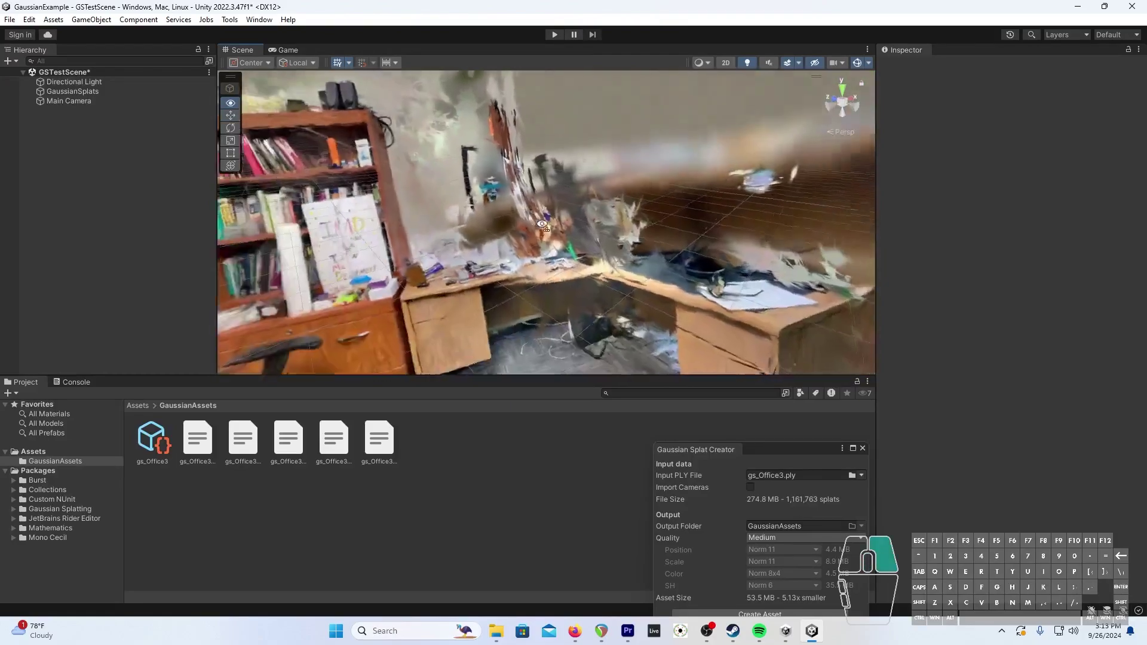
pyautogui.moveTo(493, 239); pyautogui.dragTo(195, 205, button='middle')
pyautogui.moveTo(652, 313); pyautogui.dragTo(493, 287, button='right')
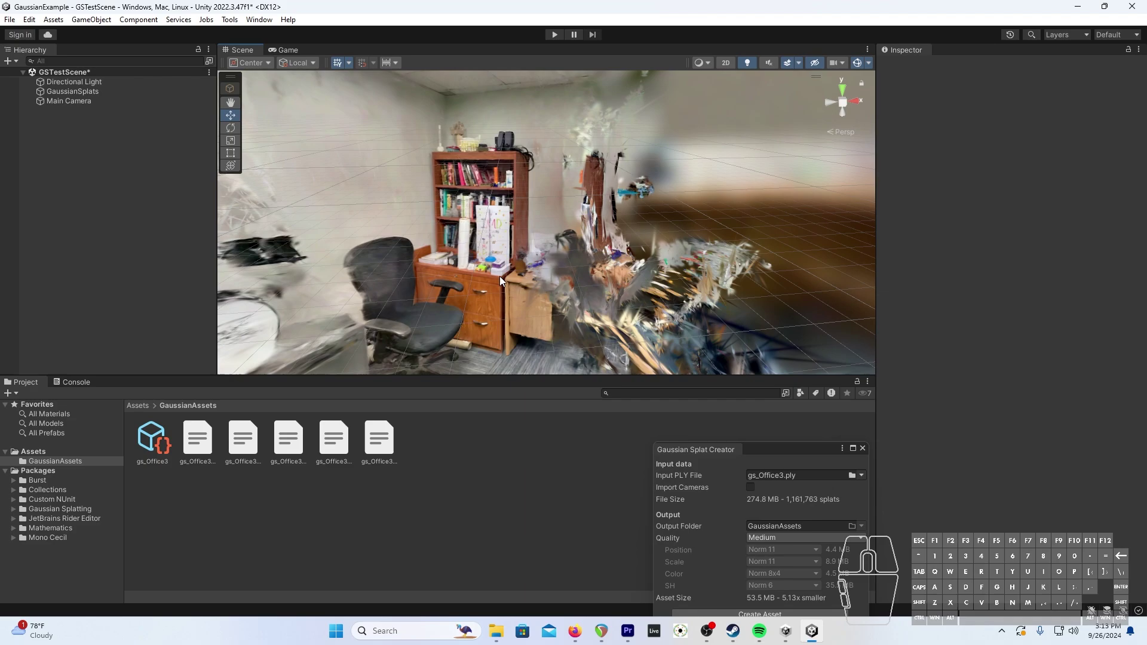
pyautogui.scroll(3, 529, 299)
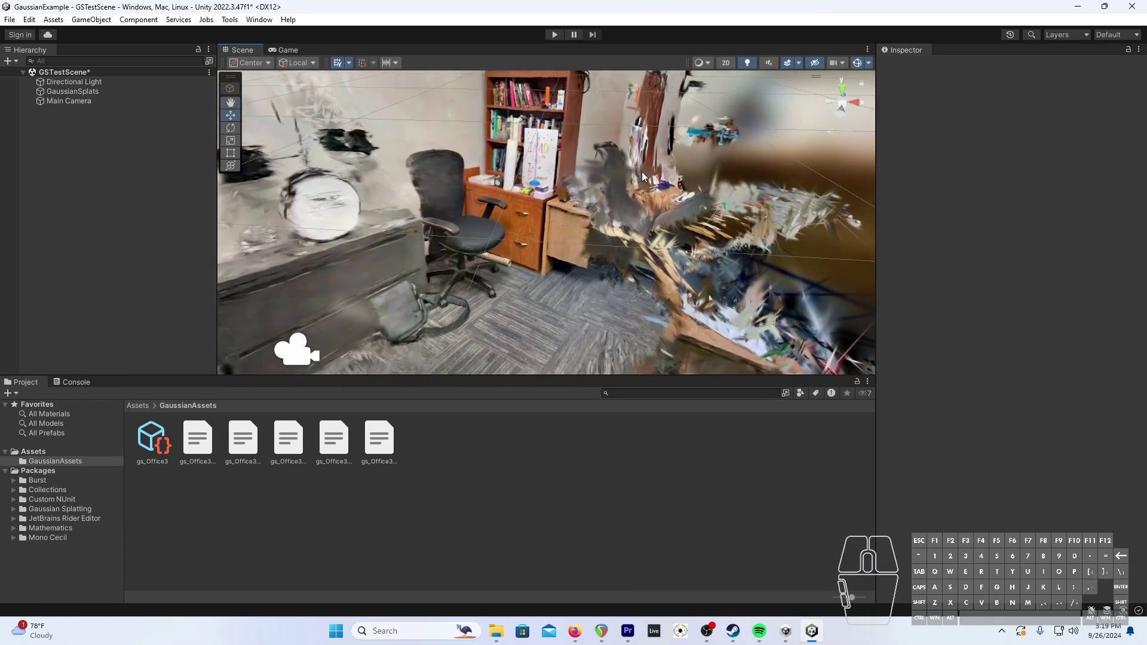
pyautogui.moveTo(645, 221); pyautogui.dragTo(568, 167, button='right')
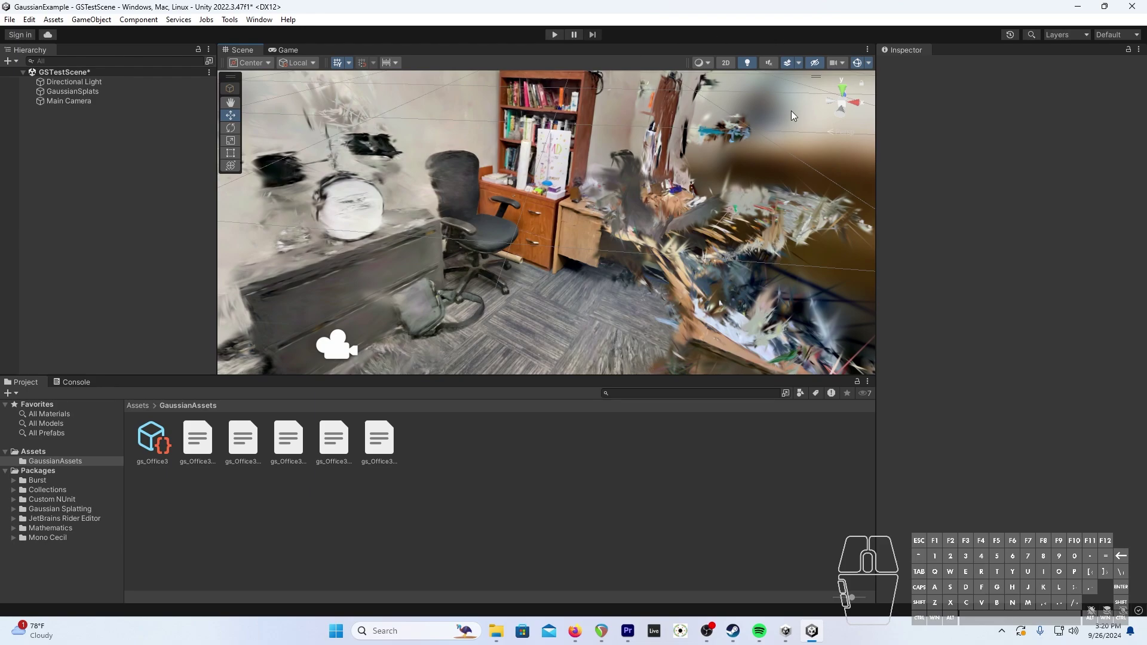
# - Set the scene camera's near clipping plane to 7.5
pyautogui.click(844, 63)
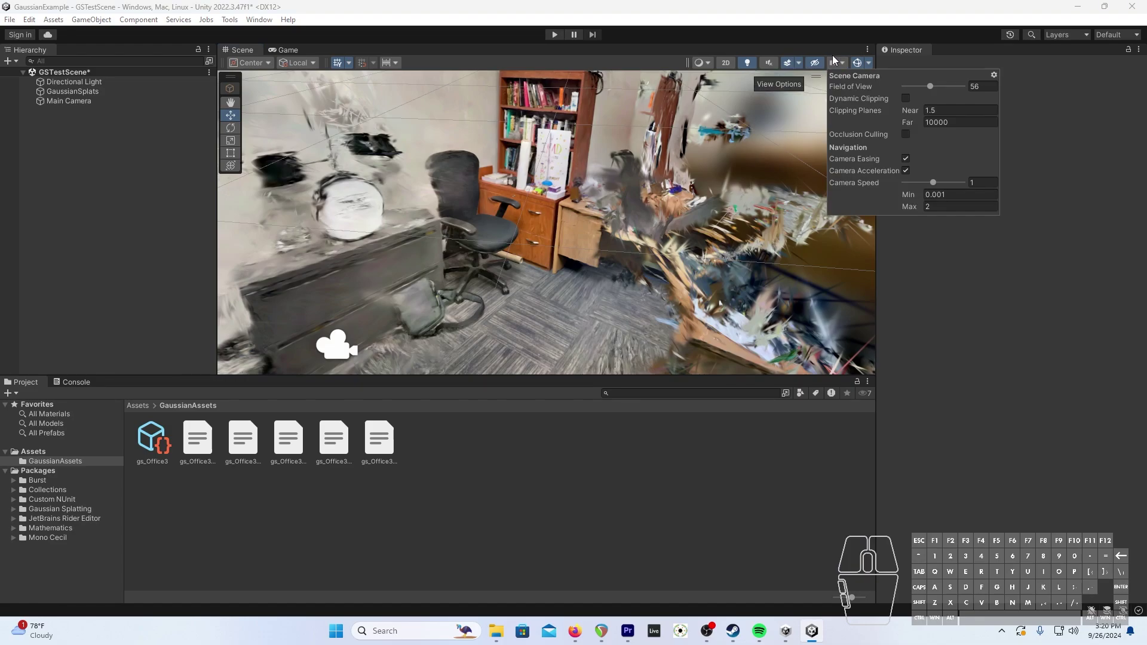
pyautogui.click(910, 109)
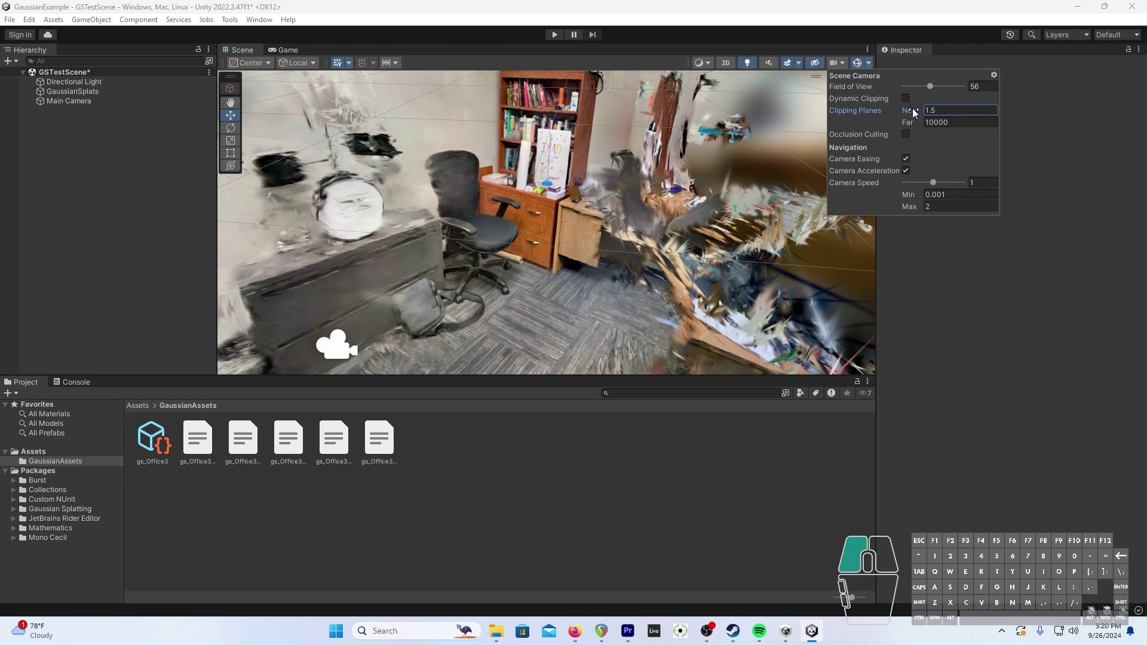
pyautogui.moveTo(931, 109); pyautogui.dragTo(1035, 113)
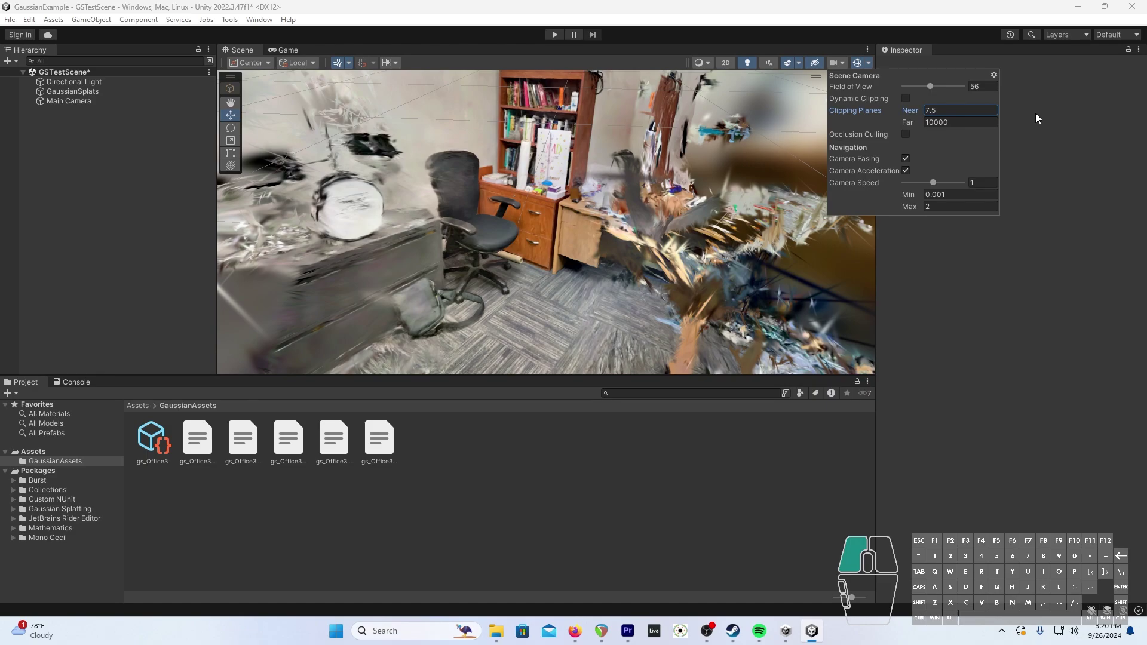
# - Try a far clipping plane of 1079 for the scene camera and restore it to 10000
pyautogui.click(910, 120)
pyautogui.click(956, 122)
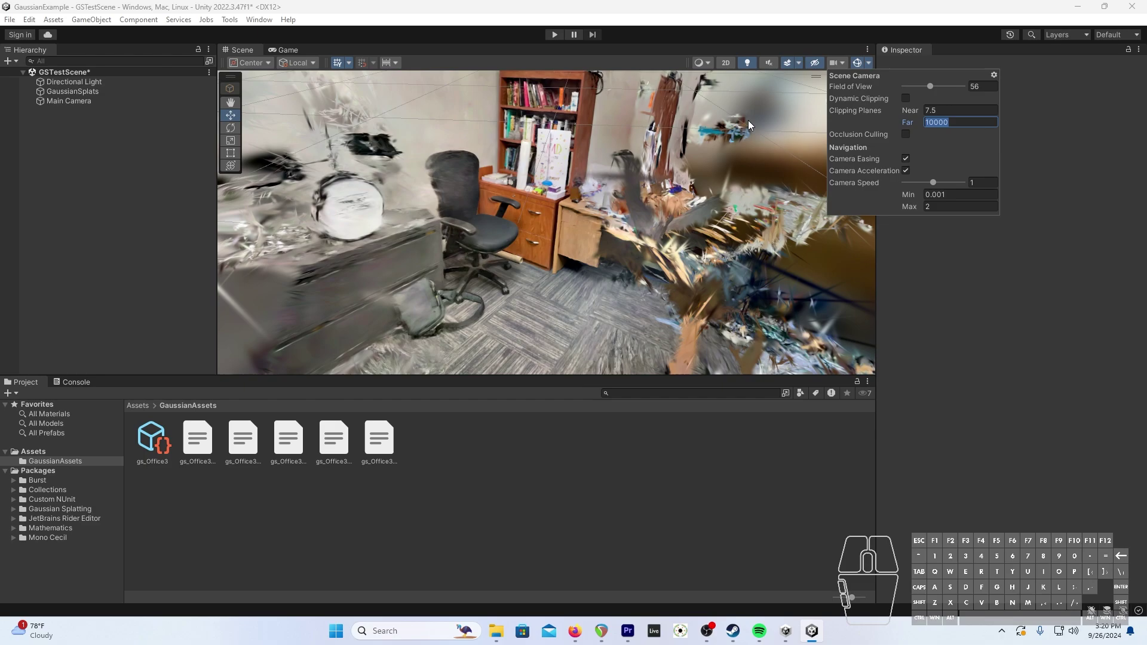
pyautogui.click(904, 123)
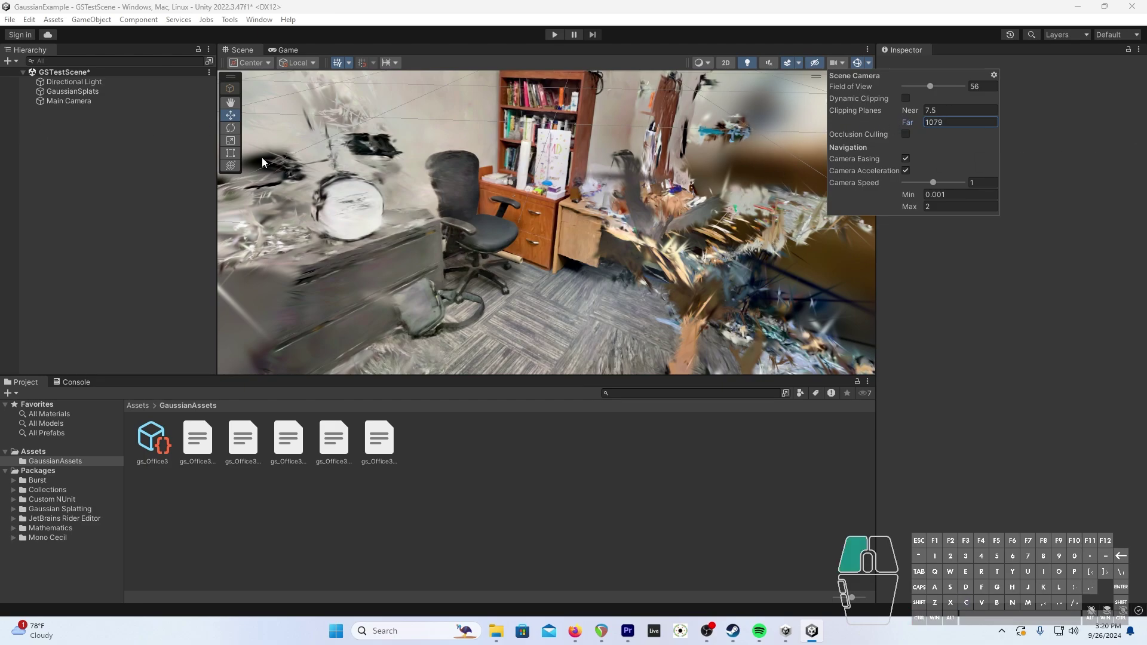
pyautogui.moveTo(262, 162); pyautogui.dragTo(327, 151)
pyautogui.write('10000')
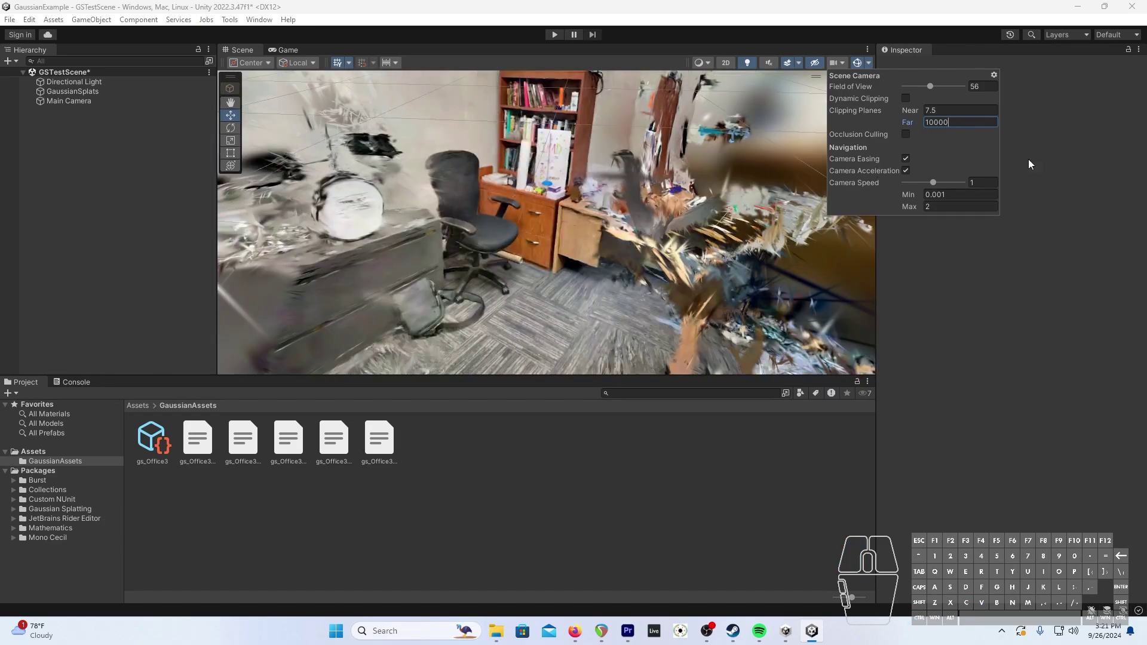
# - Set the scene camera's near clipping plane to 5 and check how the office splat displays in the Scene view
pyautogui.click(940, 110)
pyautogui.click(913, 112)
pyautogui.click(570, 289)
pyautogui.moveTo(570, 289); pyautogui.dragTo(807, 71, button='right')
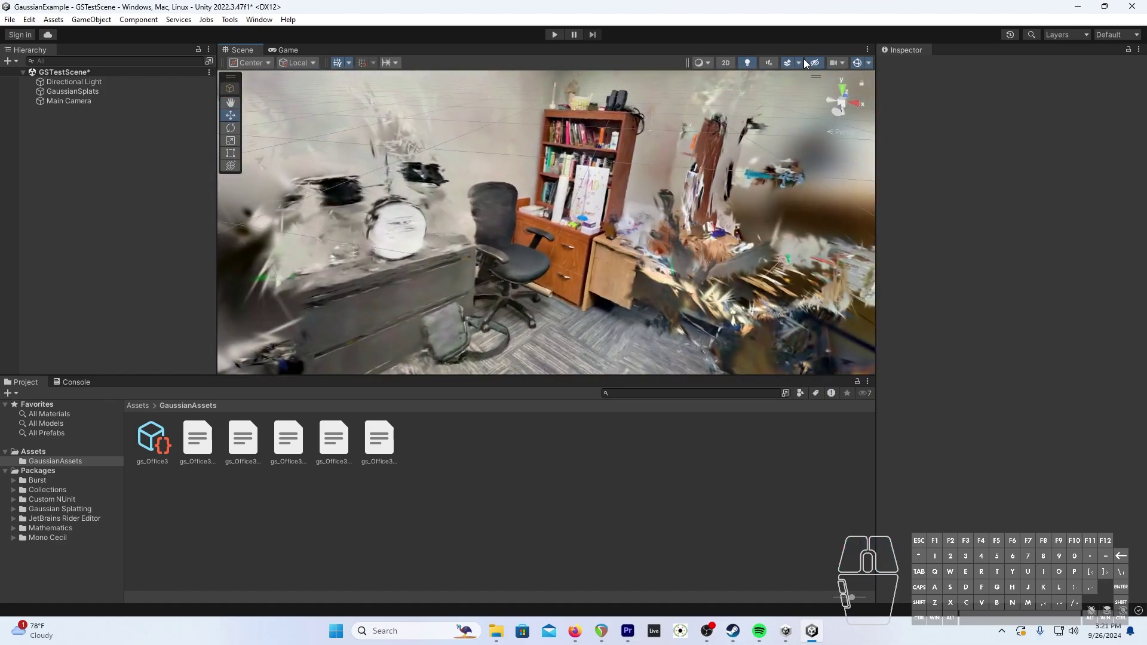
pyautogui.click(857, 62)
pyautogui.moveTo(956, 111); pyautogui.dragTo(790, 67)
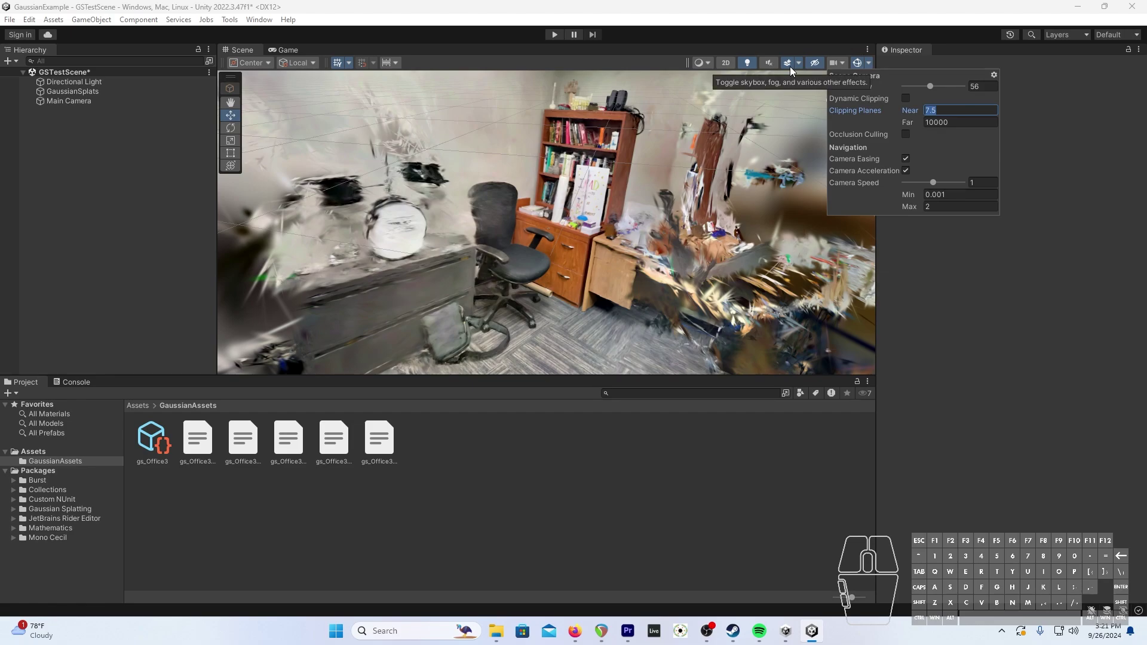
pyautogui.write('5')
pyautogui.moveTo(717, 179); pyautogui.dragTo(532, 275, button='right')
pyautogui.scroll(3, 532, 275)
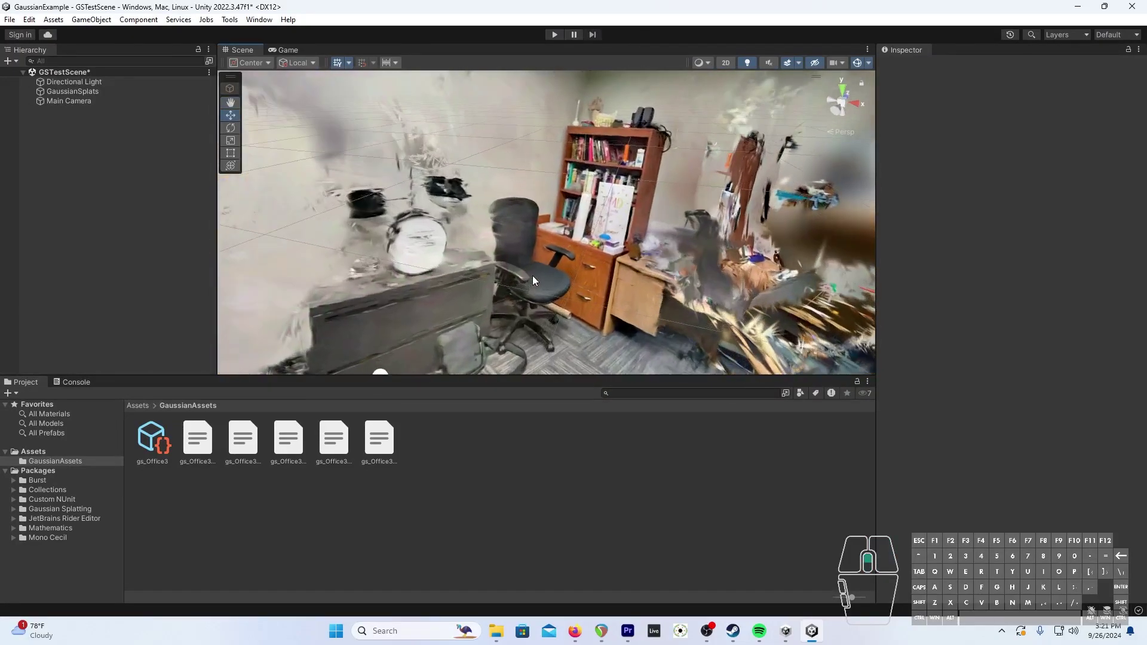
pyautogui.scroll(1, 652, 285)
pyautogui.scroll(-2, 645, 282)
pyautogui.moveTo(642, 284); pyautogui.dragTo(558, 261, button='middle')
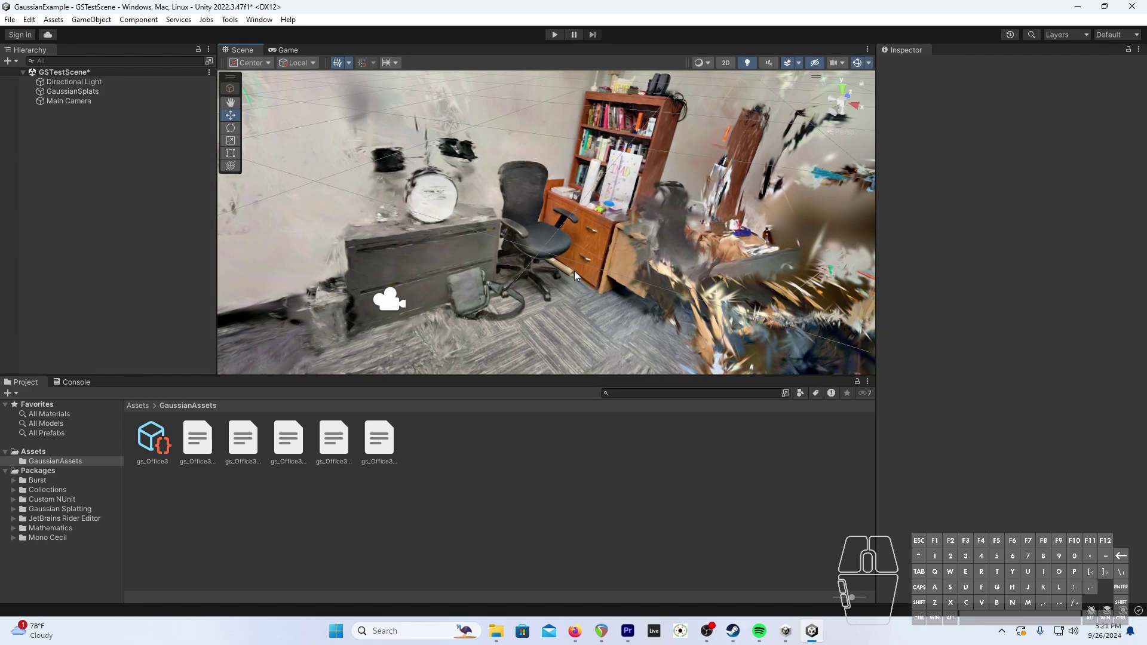
# - Examine the chair, bookshelf and desk of the office splat up close in the Scene view
pyautogui.moveTo(575, 271); pyautogui.dragTo(574, 271, button='right')
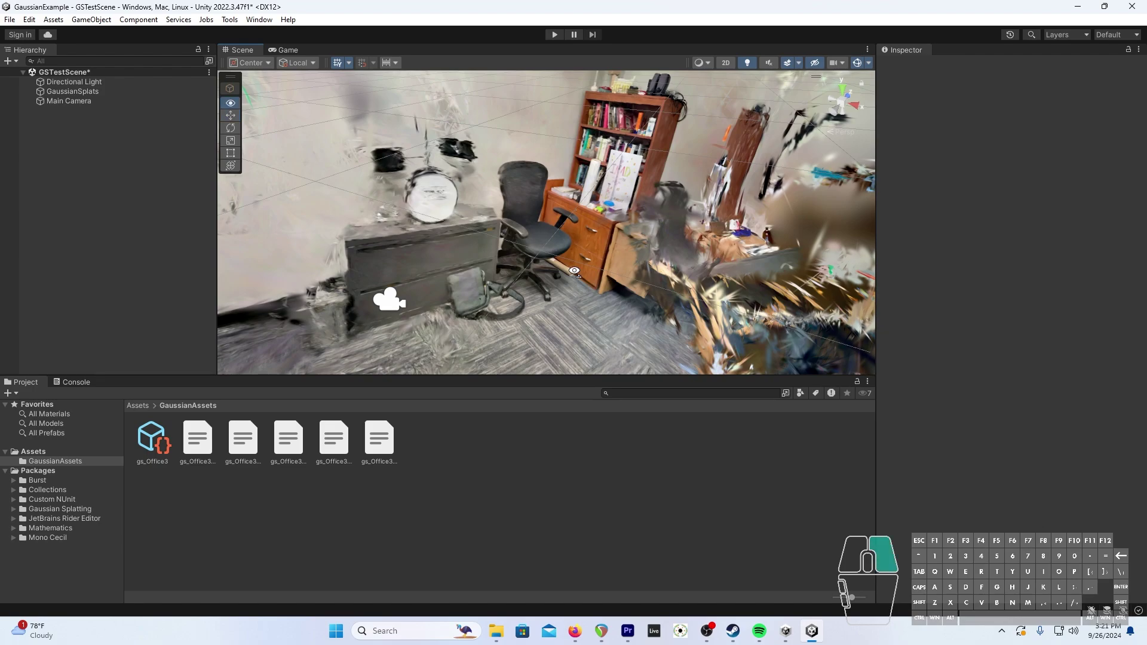
pyautogui.press('w')
pyautogui.moveTo(574, 271); pyautogui.dragTo(686, 231, button='right')
pyautogui.press('s')
pyautogui.press('w')
pyautogui.press('w')
pyautogui.press('s')
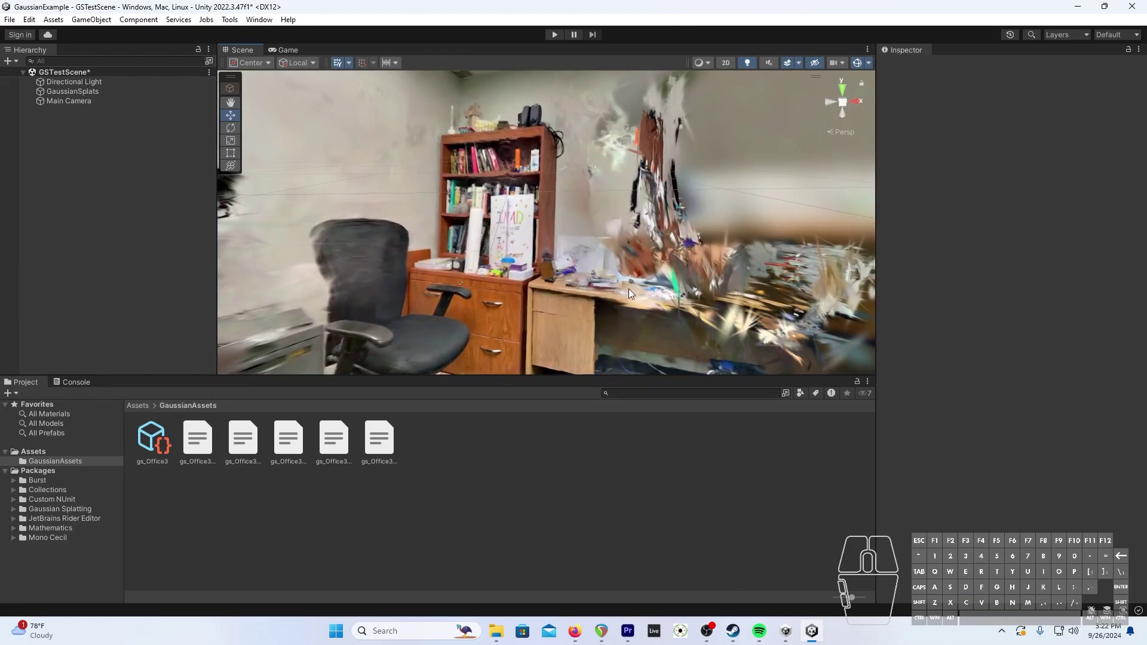
# - Frame the GaussianSplats object in the Scene view and examine it from outside the capture and from inside the office
pyautogui.click(106, 90)
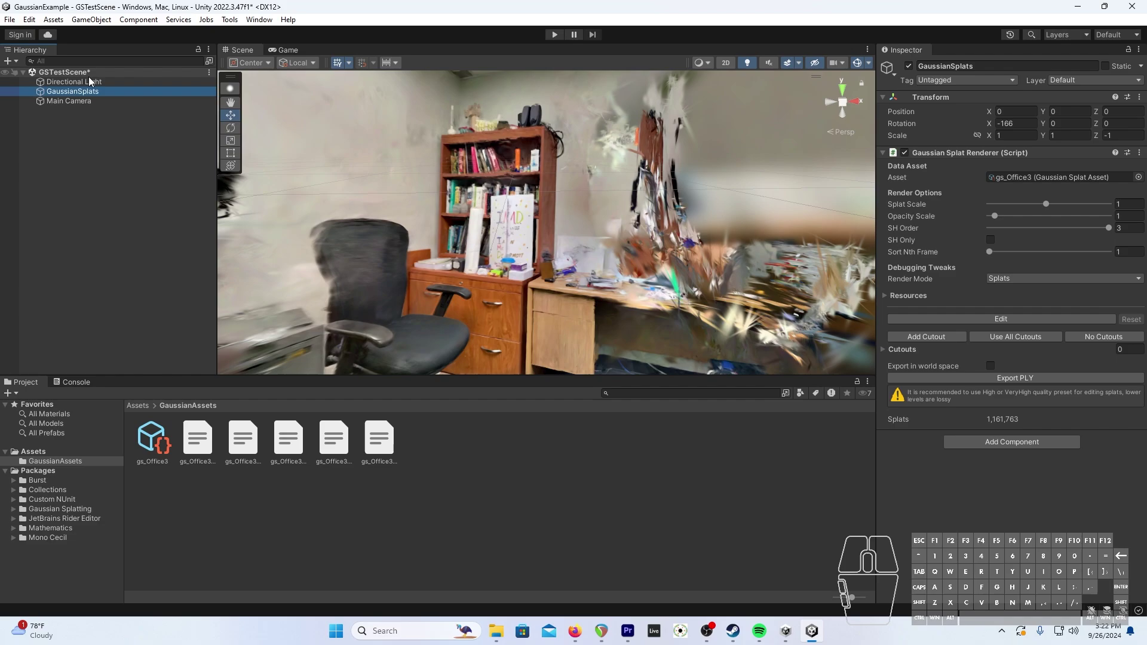
pyautogui.press('f')
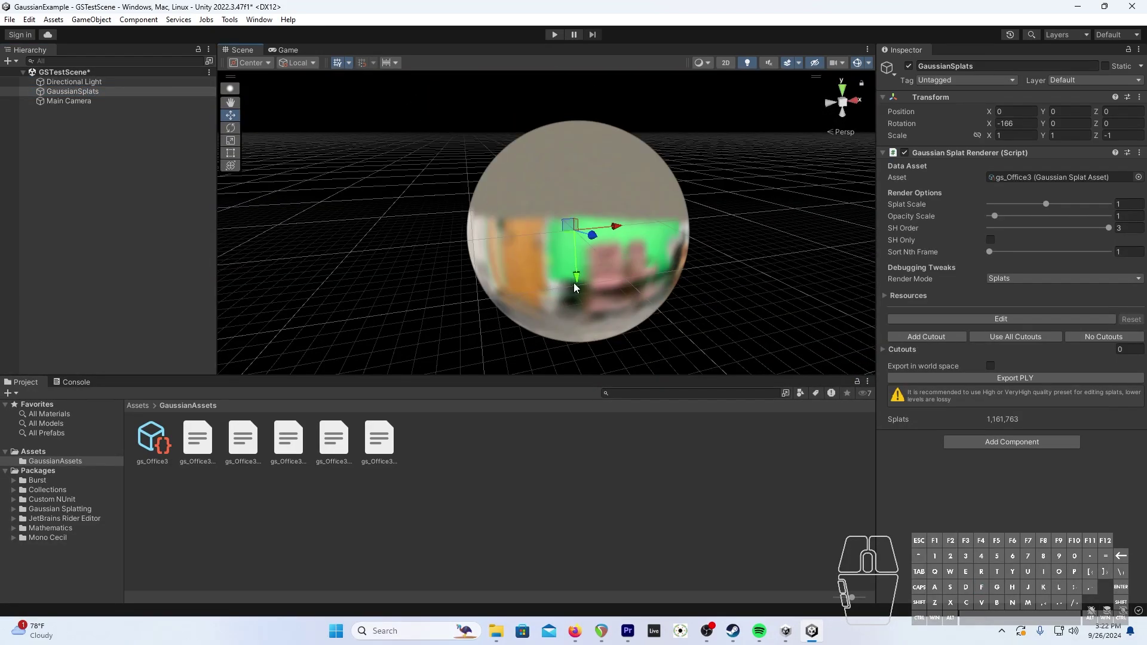
pyautogui.moveTo(575, 281)
pyautogui.mouseDown(button='right')
pyautogui.moveTo(614, 282)
pyautogui.moveTo(584, 267)
pyautogui.mouseUp(button='right')
pyautogui.scroll(10, 583, 268)
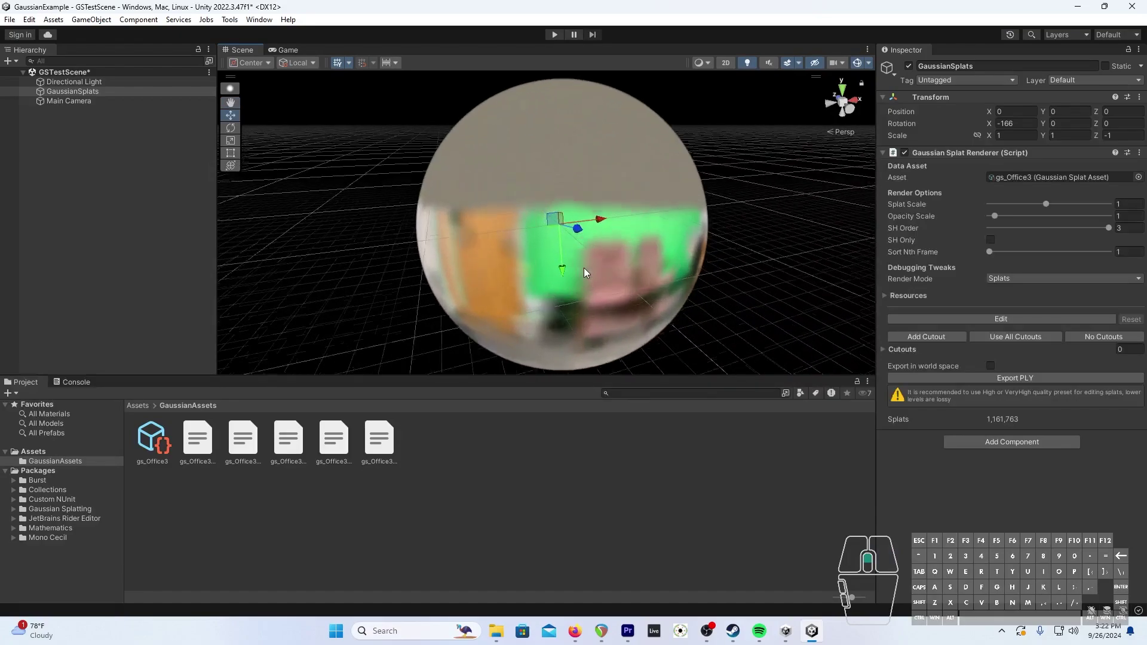
pyautogui.scroll(-8, 594, 270)
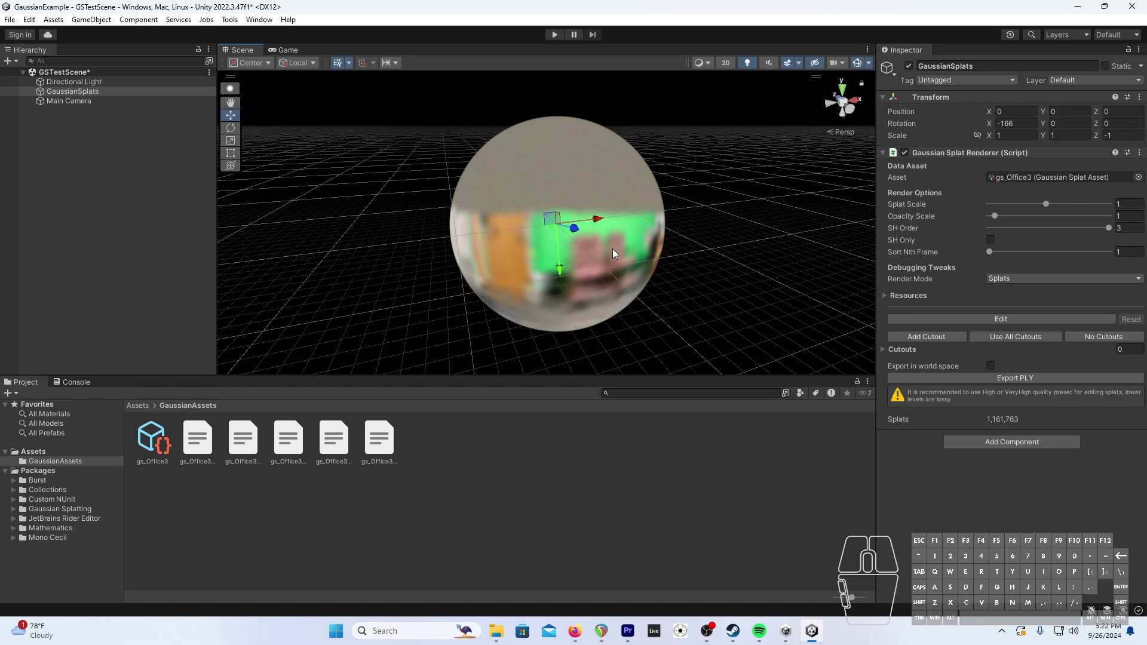
pyautogui.scroll(4, 613, 245)
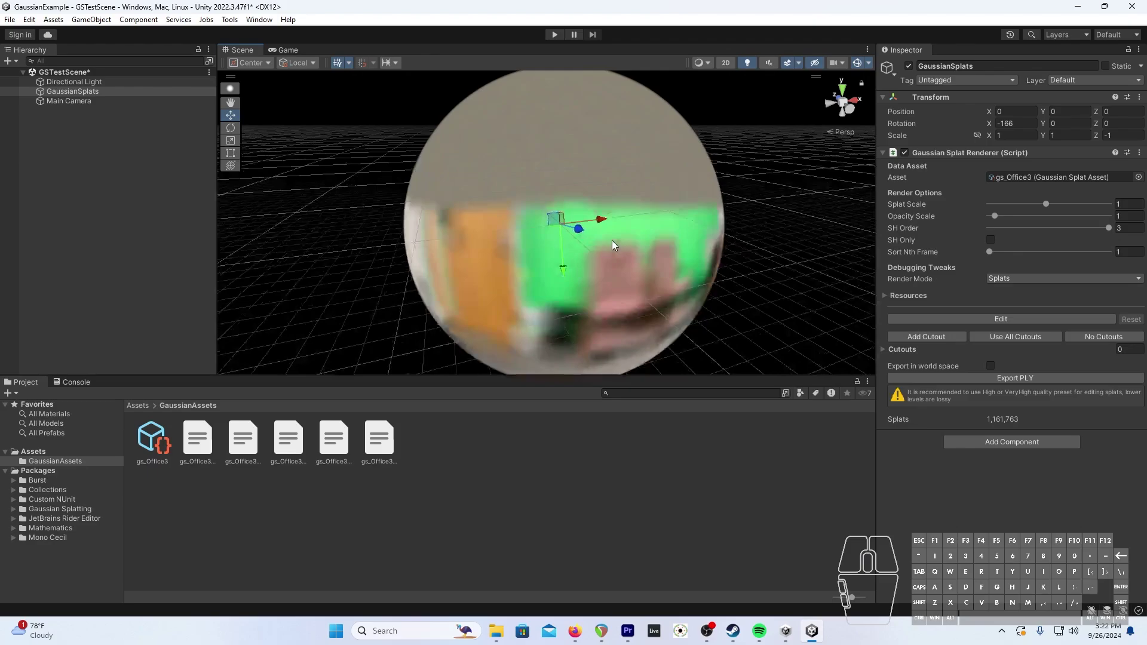
pyautogui.scroll(4, 609, 242)
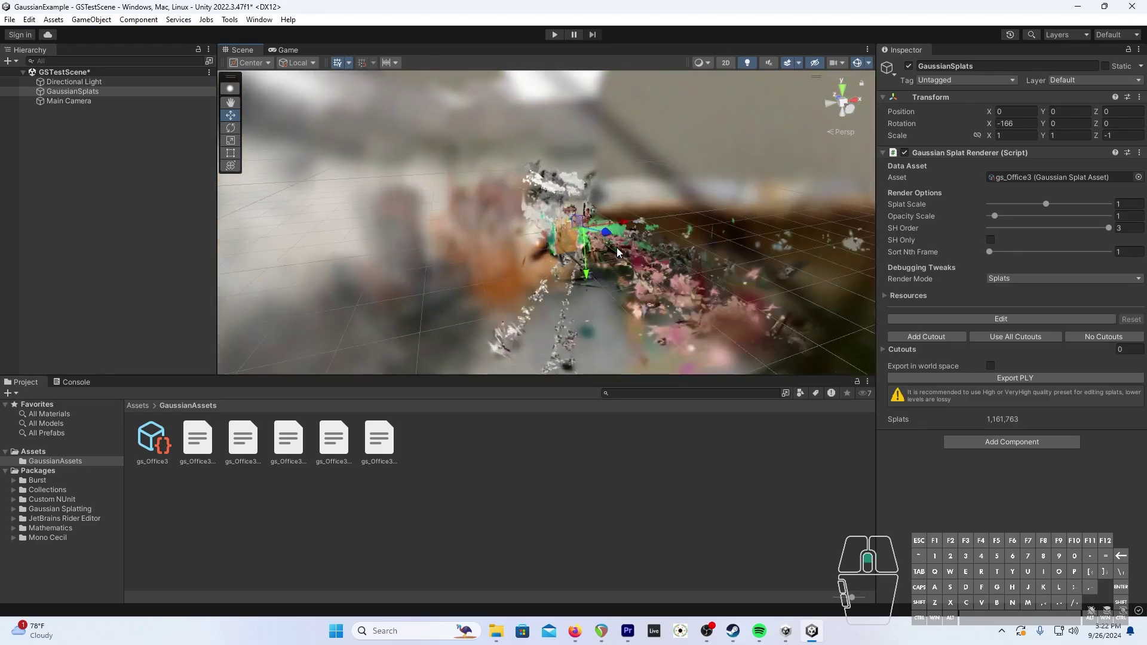
pyautogui.moveTo(617, 249)
pyautogui.mouseDown(button='middle')
pyautogui.moveTo(645, 250)
pyautogui.moveTo(627, 254)
pyautogui.mouseUp(button='middle')
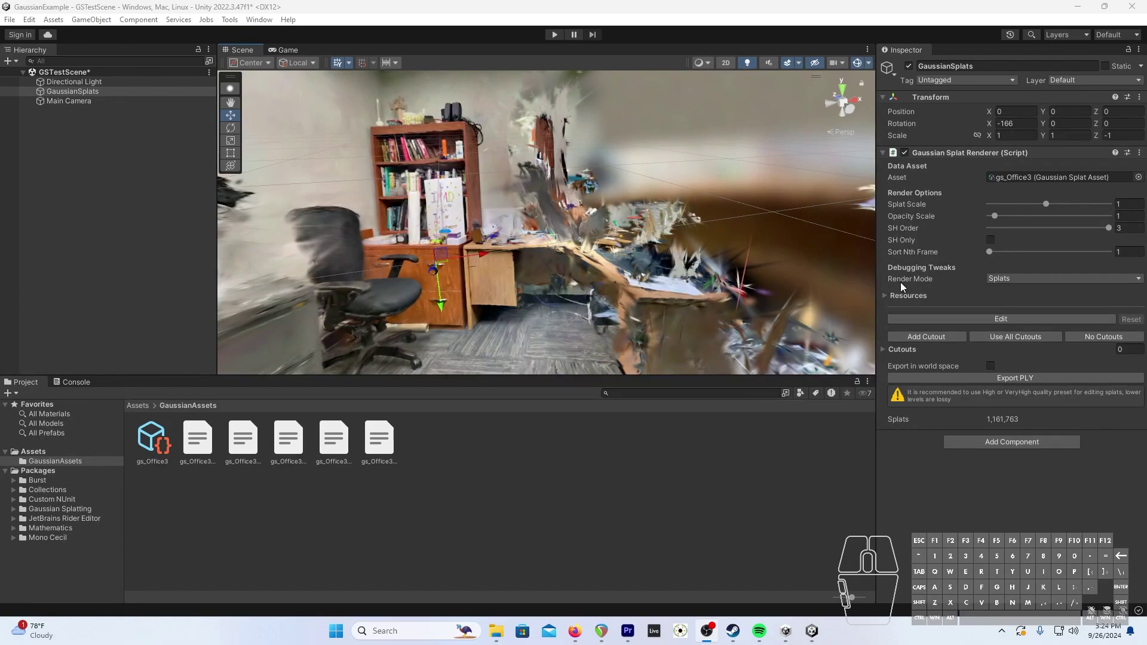
pyautogui.moveTo(576, 288); pyautogui.dragTo(578, 263, button='right')
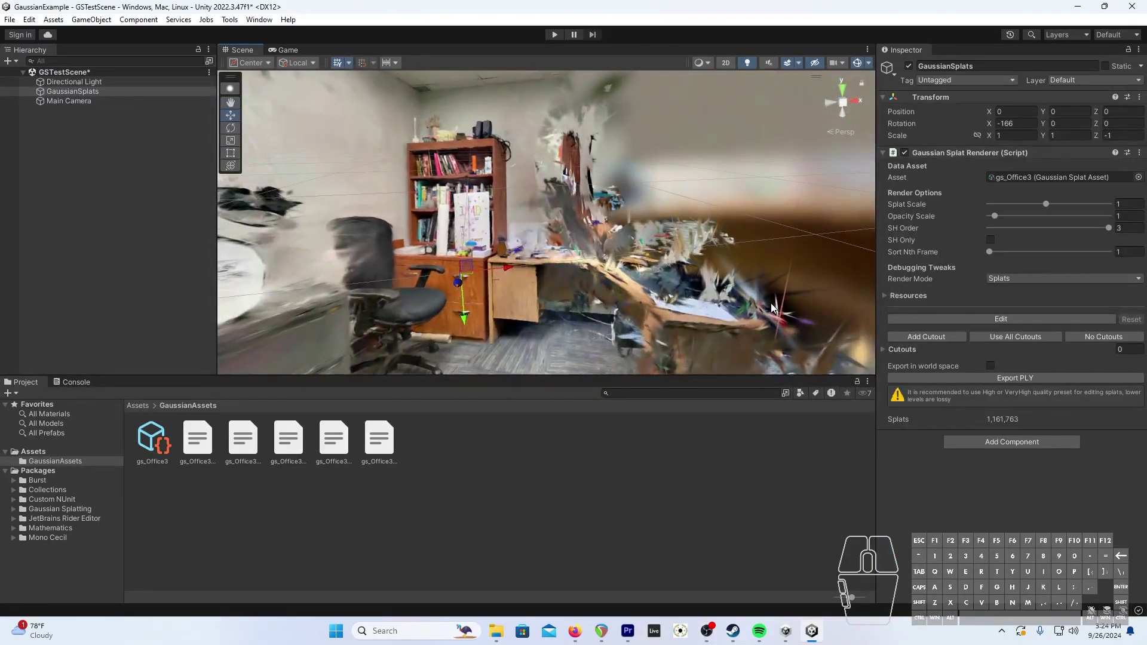
# - Turn on splat editing for GaussianSplats and box-select the splats over the desk area beside the bookshelf
pyautogui.click(1016, 319)
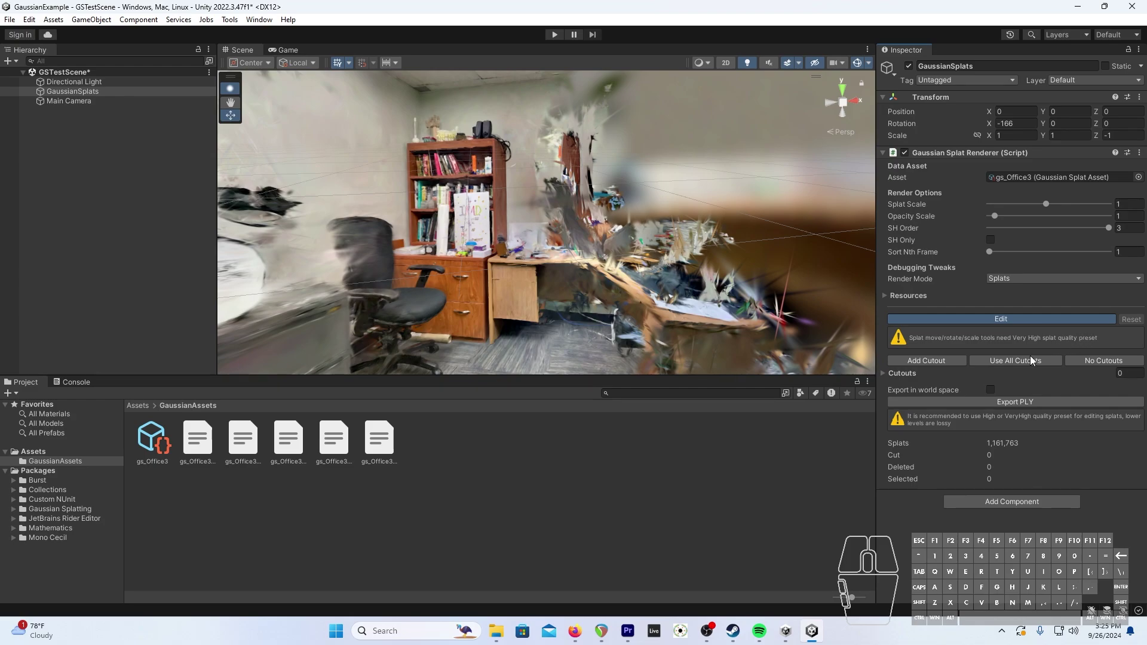
pyautogui.moveTo(552, 208); pyautogui.dragTo(664, 283)
pyautogui.moveTo(665, 283); pyautogui.dragTo(436, 328, button='right')
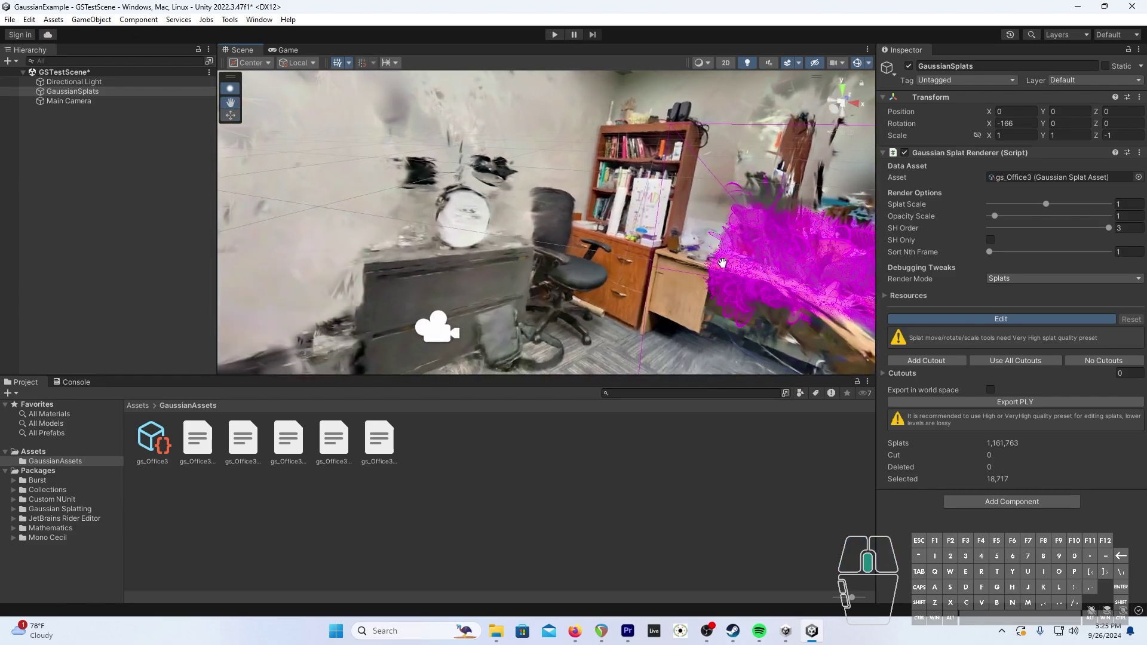
pyautogui.moveTo(436, 328); pyautogui.dragTo(463, 245, button='middle')
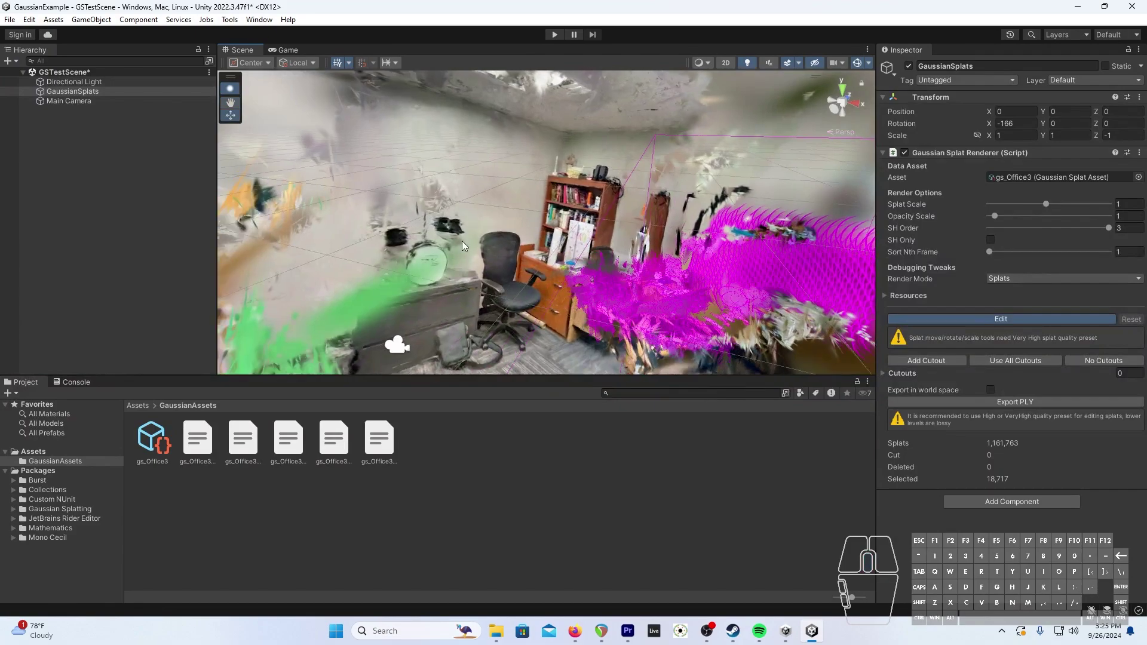
# - Box-select the splats around the chair and bookshelf and subtract the ones beside the desk from the selection
pyautogui.moveTo(487, 216); pyautogui.dragTo(633, 352)
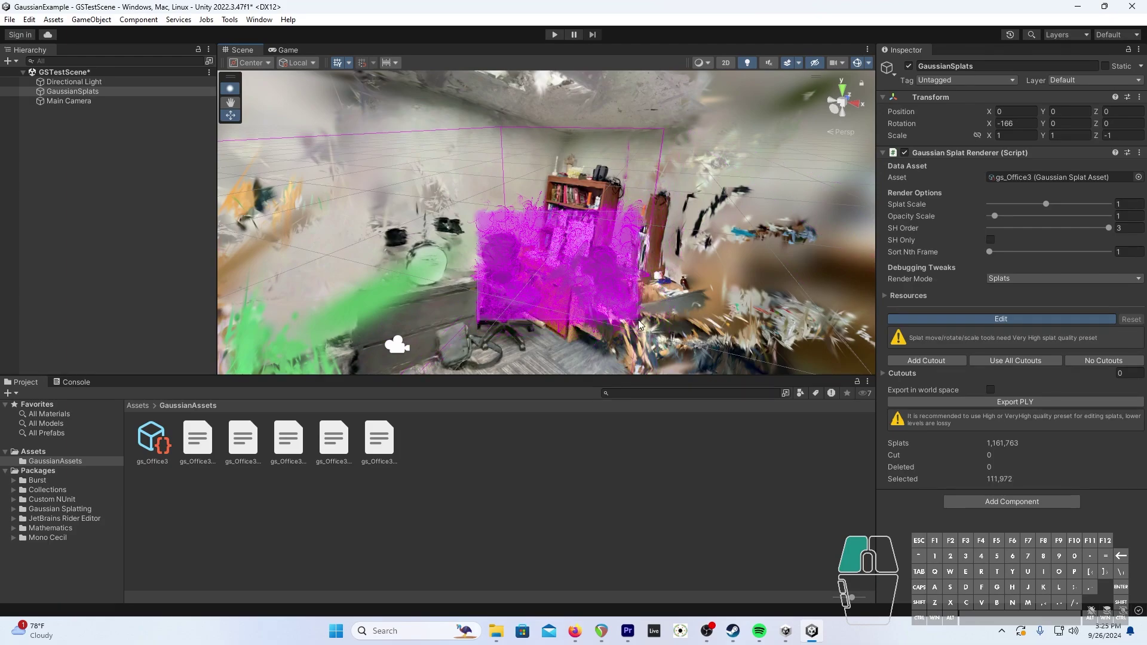
pyautogui.moveTo(633, 352); pyautogui.dragTo(484, 269, button='right')
pyautogui.moveTo(484, 269); pyautogui.dragTo(572, 360, button='middle')
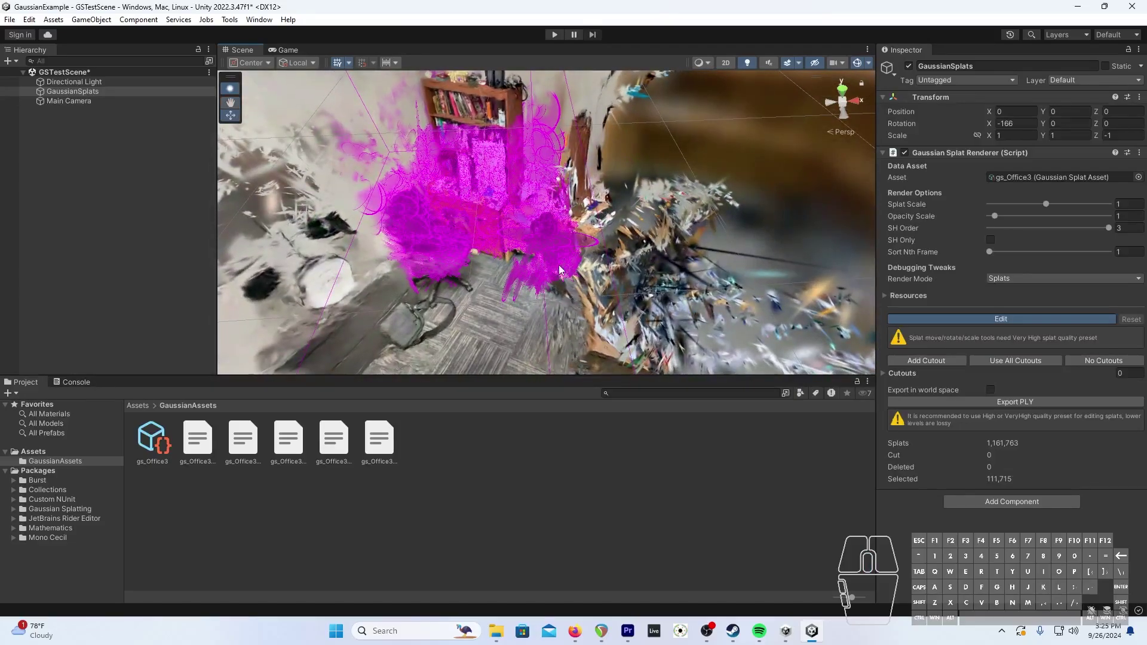
pyautogui.keyDown('ctrl'); pyautogui.moveTo(527, 221); pyautogui.dragTo(588, 287); pyautogui.keyUp('ctrl')
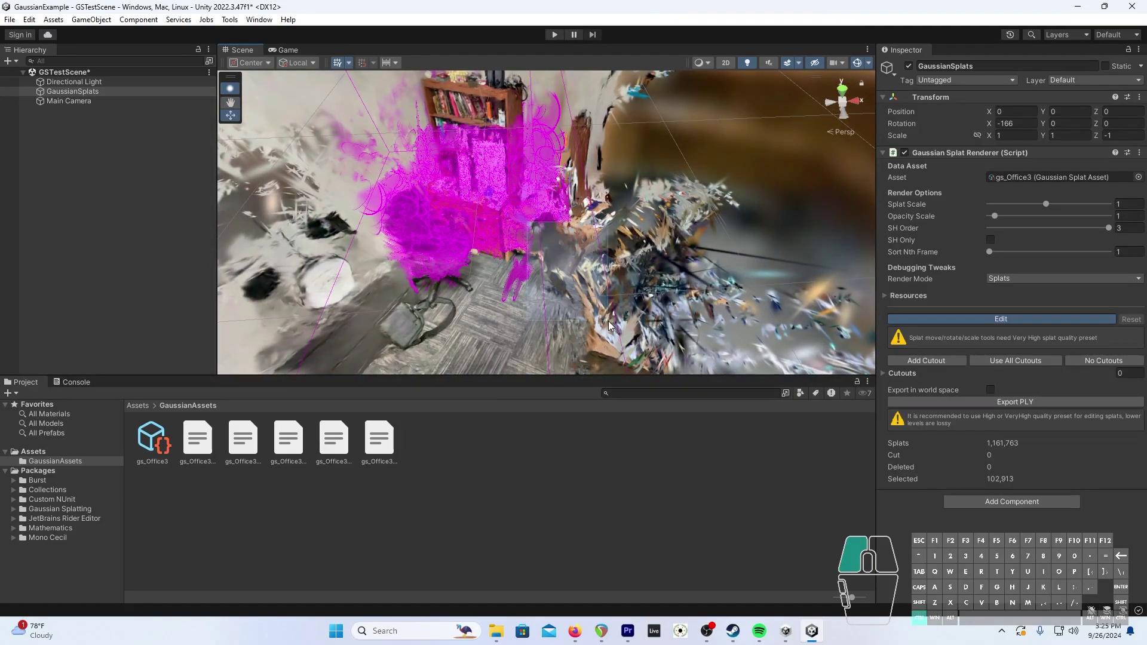
pyautogui.keyDown('ctrl'); pyautogui.moveTo(609, 326); pyautogui.dragTo(569, 241); pyautogui.keyUp('ctrl')
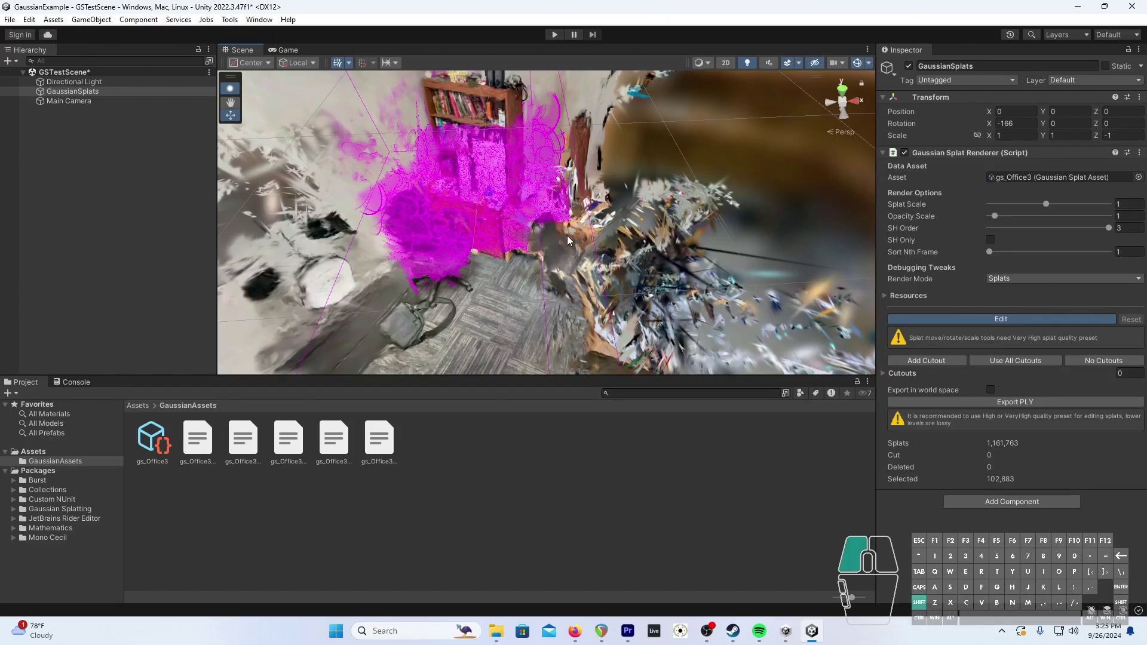
# - Add more splats around the desk to the selection, then clear the whole selection
pyautogui.keyDown('shift'); pyautogui.moveTo(623, 278); pyautogui.dragTo(623, 278); pyautogui.keyUp('shift')
pyautogui.moveTo(623, 279); pyautogui.dragTo(604, 358, button='right')
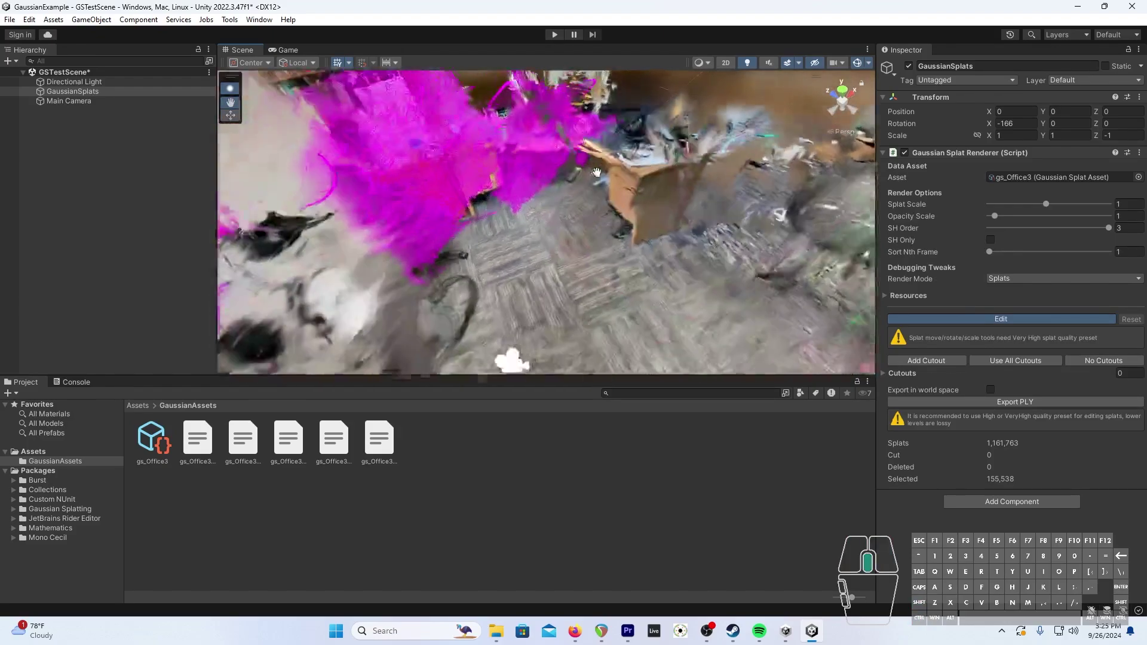
pyautogui.moveTo(538, 263); pyautogui.dragTo(360, 294, button='middle')
pyautogui.click(608, 228)
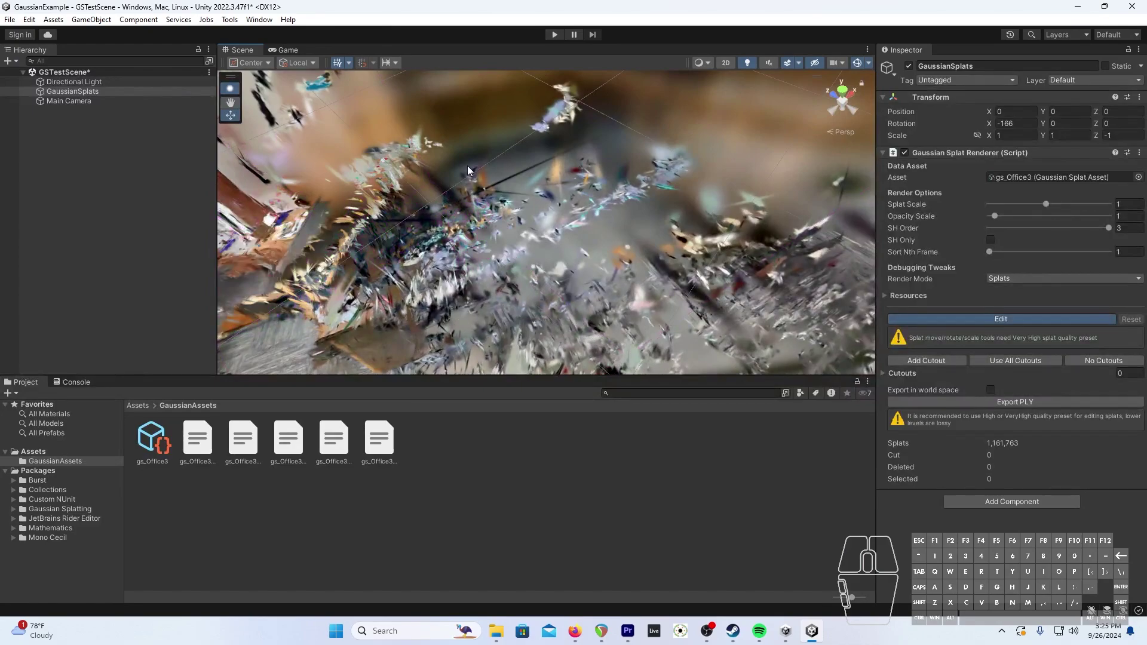
# - Box-select a small patch of blurry splats beyond the desk and delete it
pyautogui.moveTo(462, 161); pyautogui.dragTo(695, 261)
pyautogui.moveTo(624, 218); pyautogui.dragTo(625, 219)
pyautogui.moveTo(624, 219); pyautogui.dragTo(657, 257, button='right')
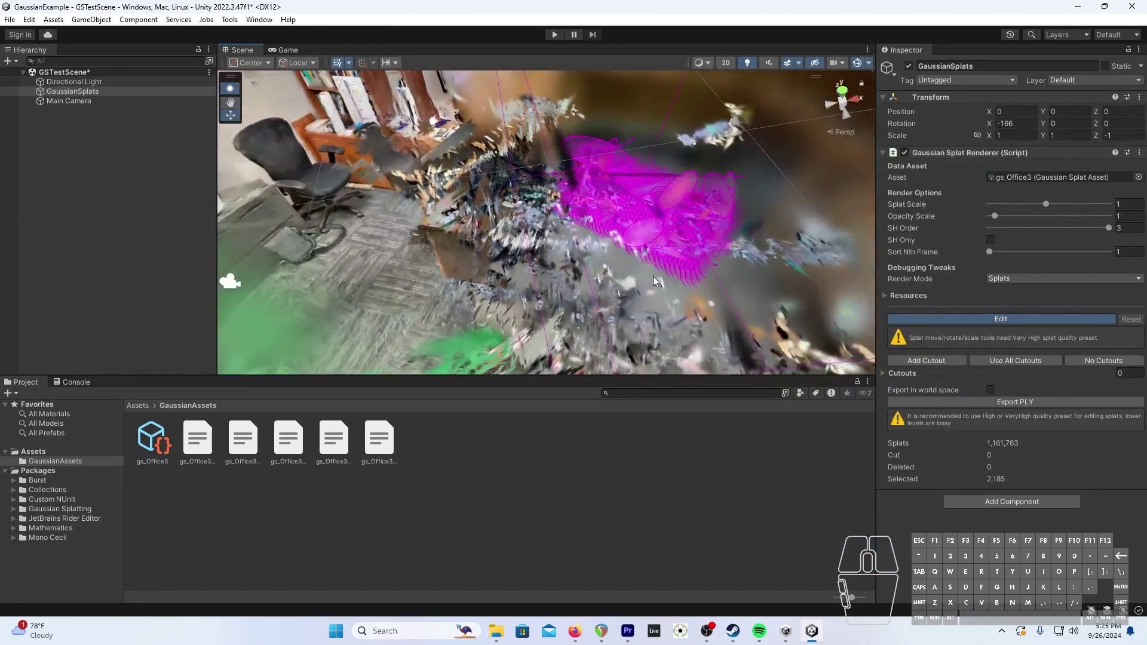
pyautogui.moveTo(657, 257); pyautogui.dragTo(759, 262, button='middle')
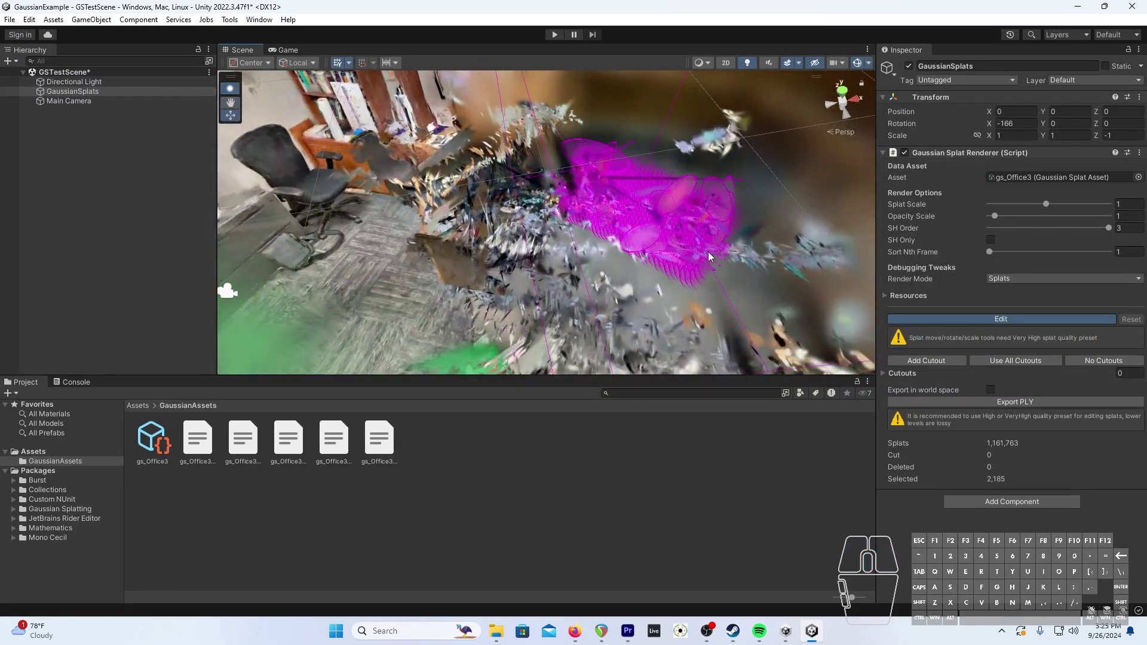
pyautogui.press('Delete')
pyautogui.moveTo(688, 246); pyautogui.dragTo(466, 141, button='right')
pyautogui.moveTo(565, 141); pyautogui.dragTo(560, 169, button='right')
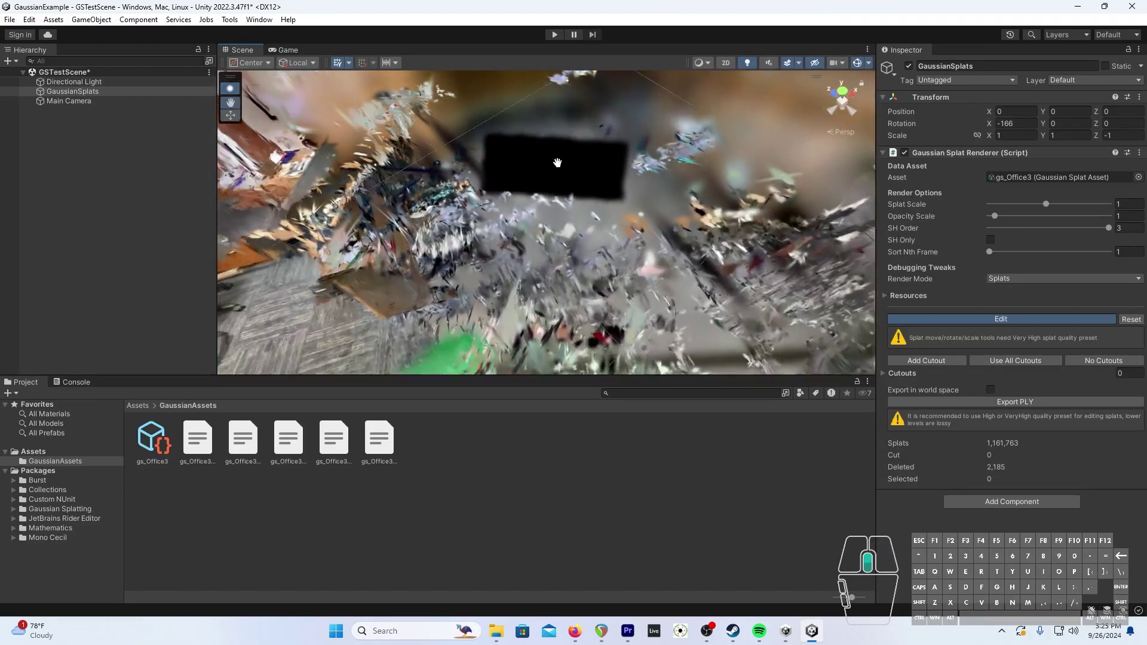
# - Box-select the large area of stray splats stretching out past the desk and green wall, and delete it
pyautogui.scroll(2, 561, 169)
pyautogui.scroll(-3, 501, 297)
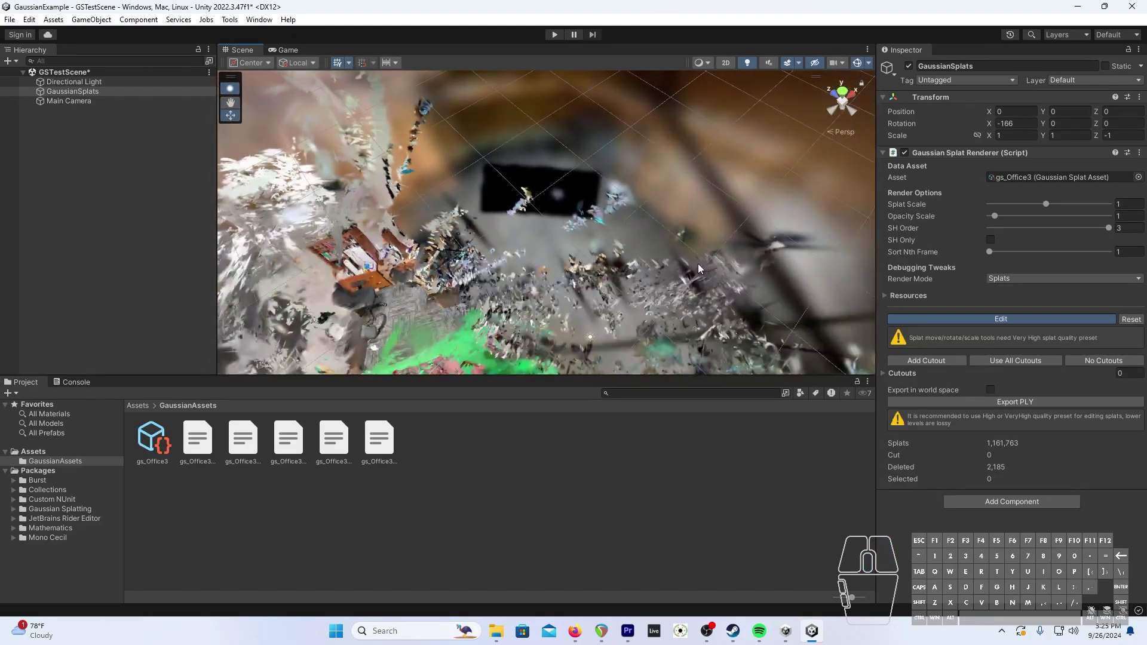
pyautogui.moveTo(501, 296); pyautogui.dragTo(574, 203, button='right')
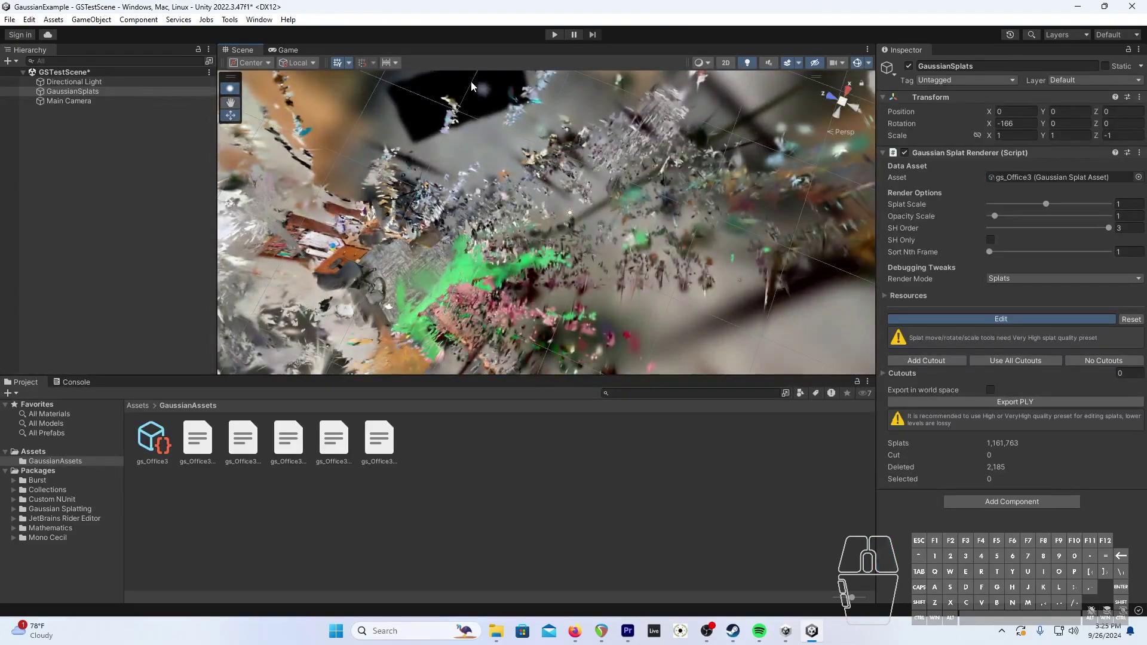
pyautogui.moveTo(448, 81); pyautogui.dragTo(865, 347)
pyautogui.press('Delete')
pyautogui.moveTo(866, 347); pyautogui.dragTo(516, 30, button='right')
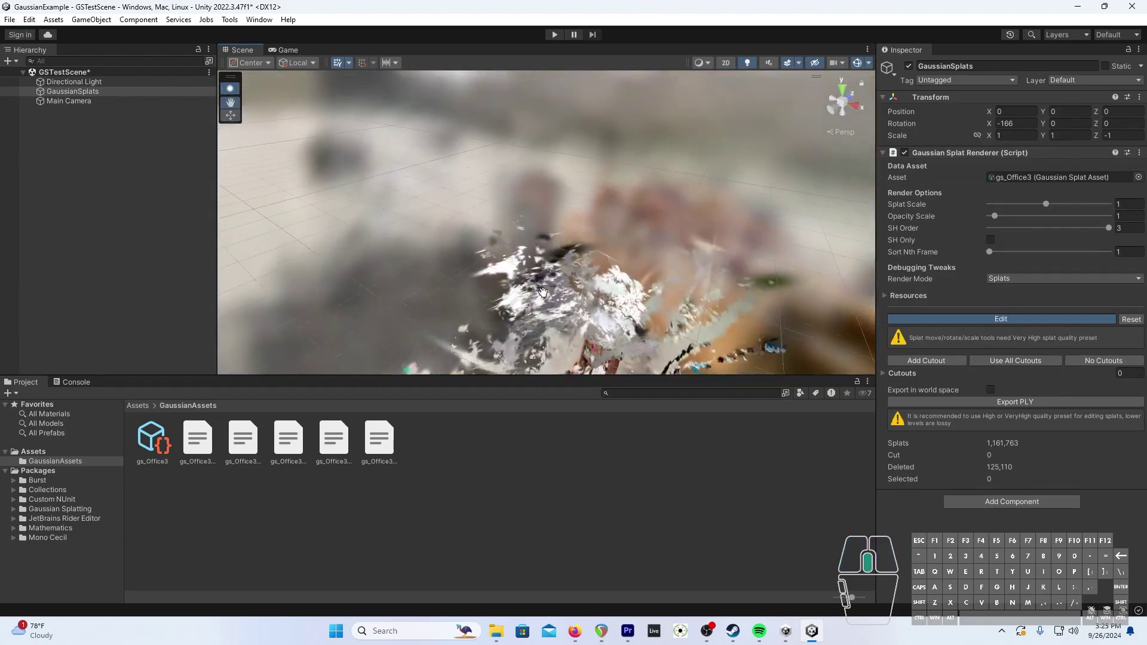
# - Delete the splats covering the green wall and pink chairs beside the door, and turn off splat editing
pyautogui.scroll(3, 521, 114)
pyautogui.moveTo(521, 114); pyautogui.dragTo(604, 392, button='middle')
pyautogui.scroll(3, 580, 263)
pyautogui.moveTo(580, 263); pyautogui.dragTo(586, 191, button='middle')
pyautogui.moveTo(687, 254); pyautogui.dragTo(607, 238, button='right')
pyautogui.moveTo(607, 238); pyautogui.dragTo(585, 230, button='middle')
pyautogui.moveTo(586, 230); pyautogui.dragTo(508, 221, button='right')
pyautogui.moveTo(508, 221); pyautogui.dragTo(512, 248, button='middle')
pyautogui.scroll(-3, 520, 251)
pyautogui.moveTo(753, 310); pyautogui.dragTo(728, 298, button='right')
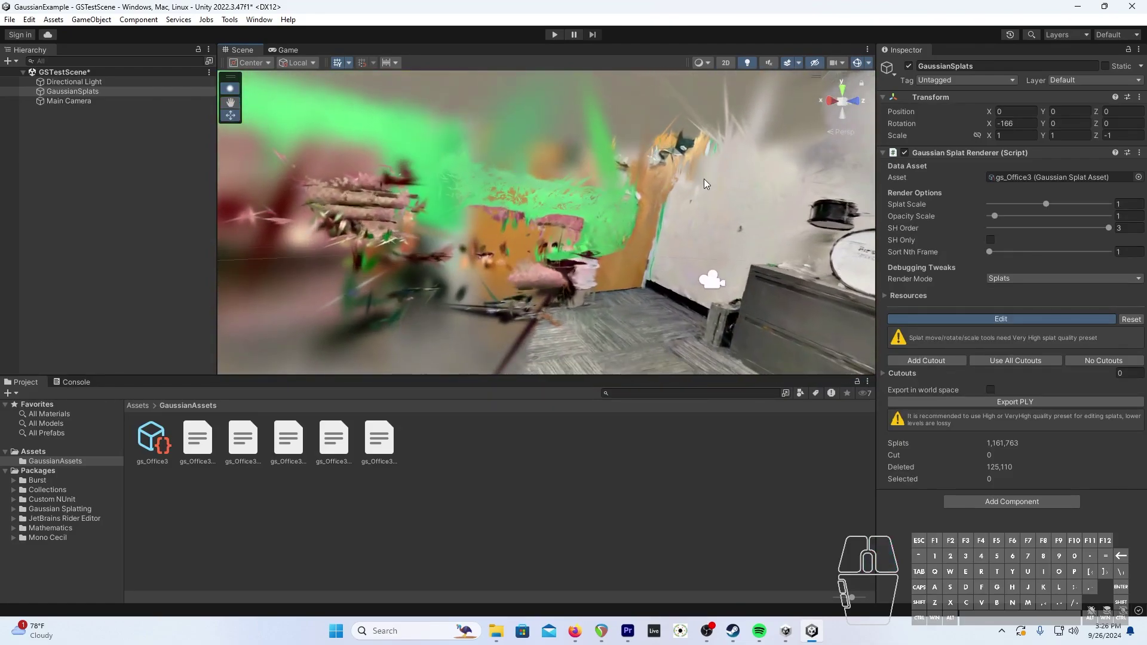
pyautogui.moveTo(704, 183); pyautogui.dragTo(739, 237, button='middle')
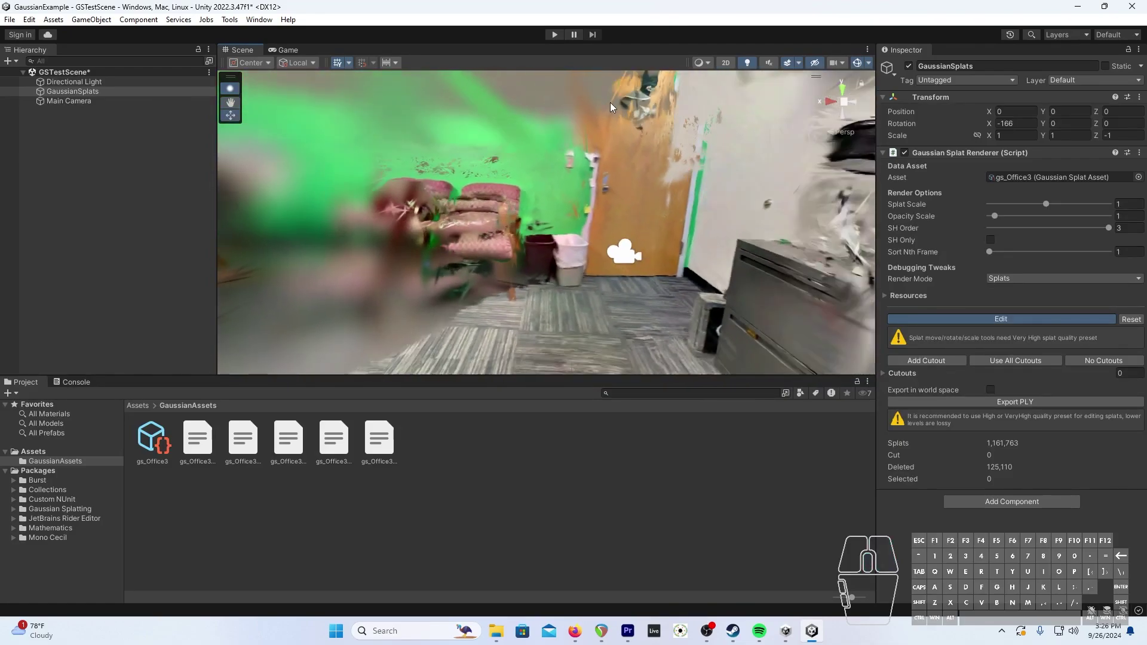
pyautogui.moveTo(610, 102); pyautogui.dragTo(277, 274)
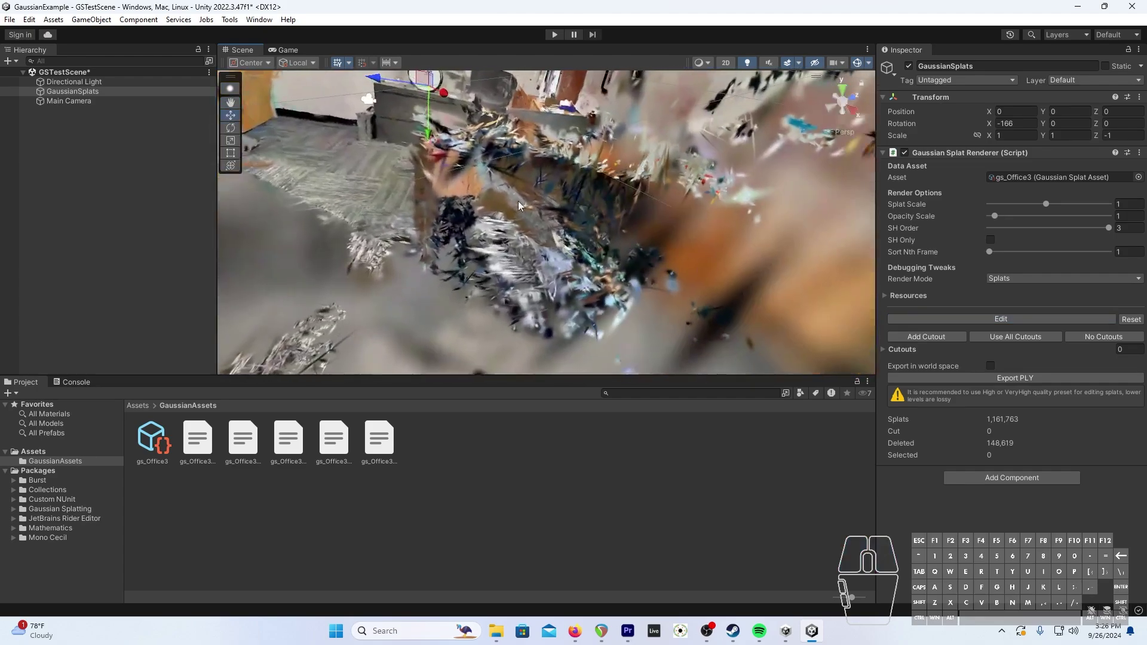
# - Examine the remaining splat around the door, drum kit and cabinet, and from outside the office
pyautogui.moveTo(520, 209); pyautogui.dragTo(664, 283, button='middle')
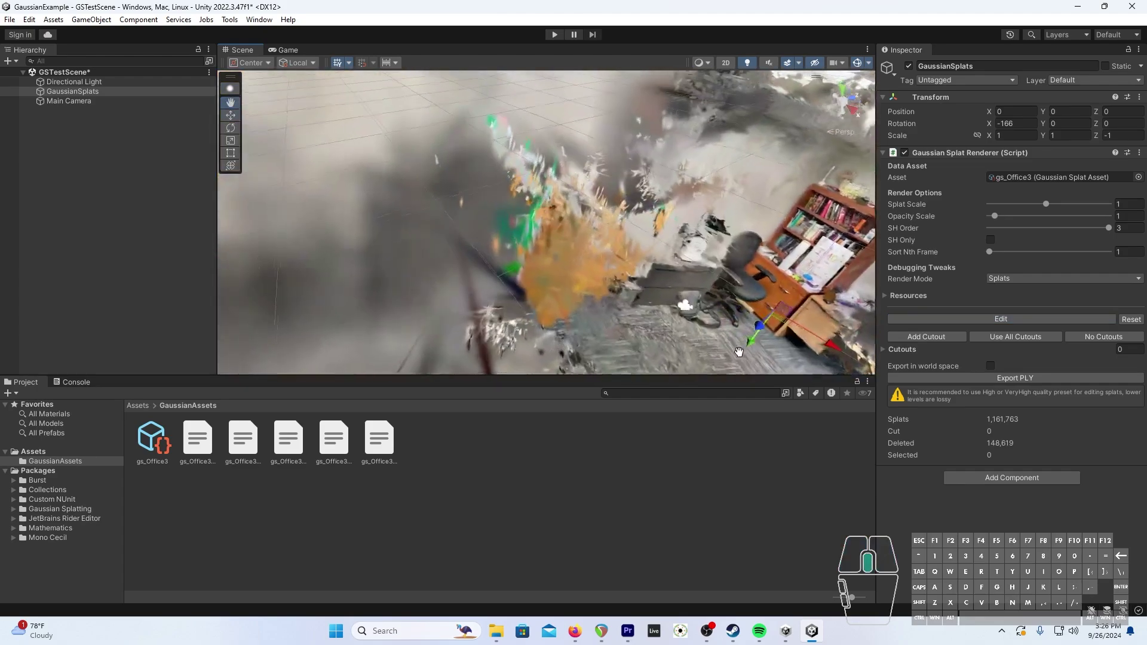
pyautogui.moveTo(663, 284); pyautogui.dragTo(696, 167, button='right')
pyautogui.moveTo(696, 166); pyautogui.dragTo(638, 234, button='middle')
pyautogui.moveTo(637, 234); pyautogui.dragTo(639, 100, button='right')
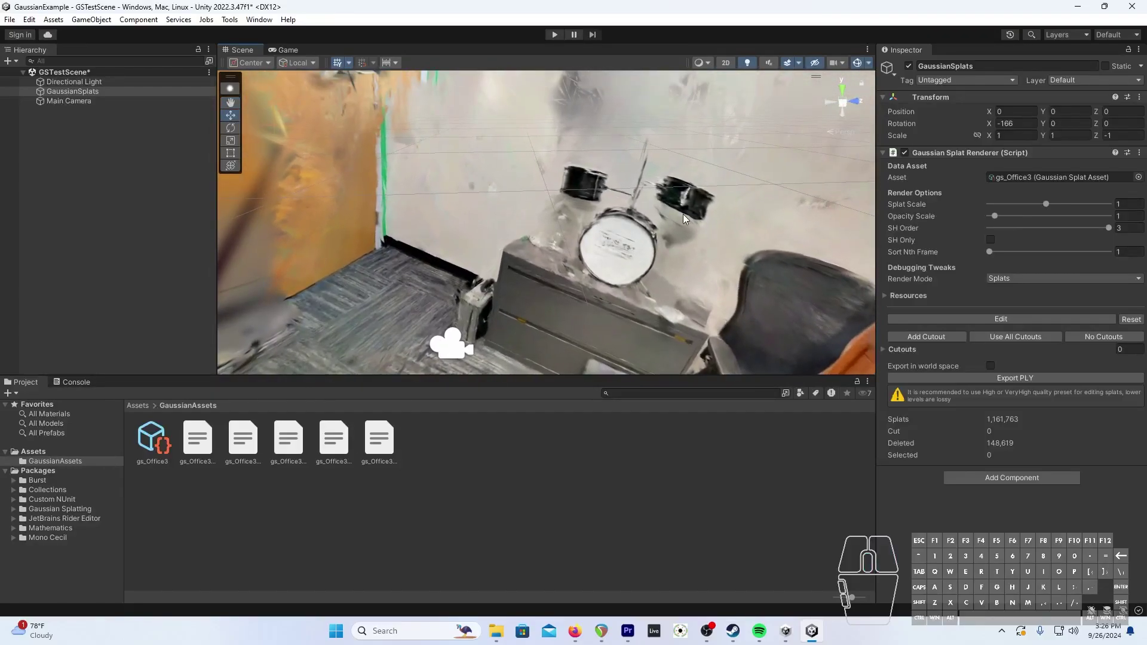
pyautogui.moveTo(502, 203); pyautogui.dragTo(482, 185, button='middle')
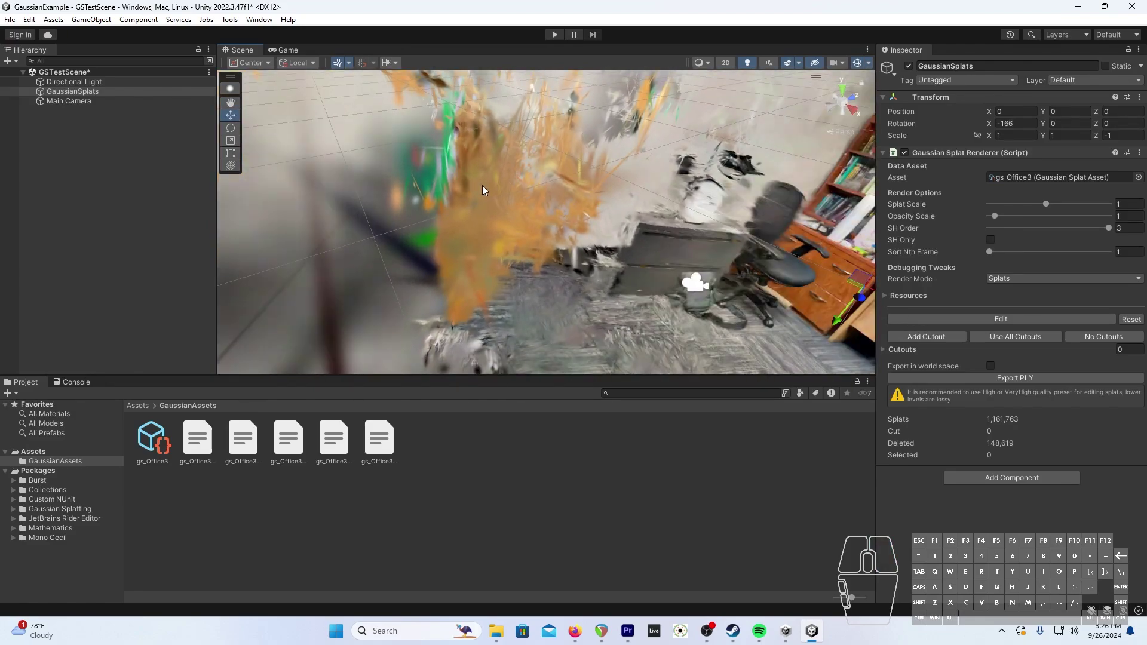
pyautogui.moveTo(683, 227); pyautogui.dragTo(588, 205, button='right')
pyautogui.moveTo(588, 206); pyautogui.dragTo(571, 185, button='middle')
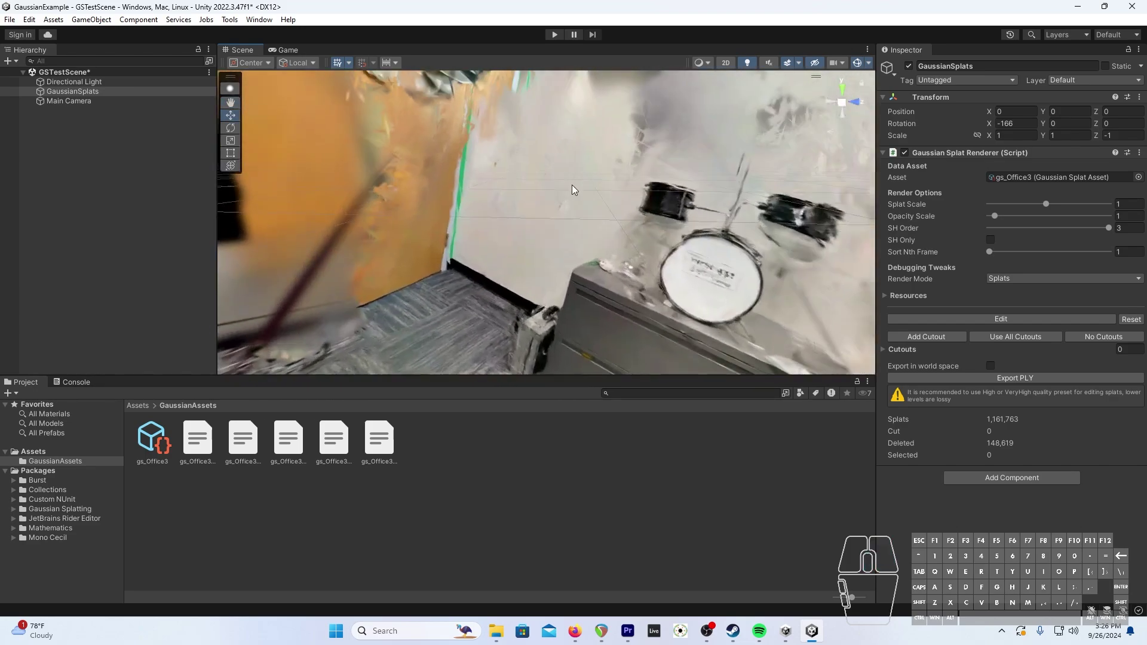
pyautogui.scroll(-4, 573, 183)
pyautogui.scroll(-10, 573, 183)
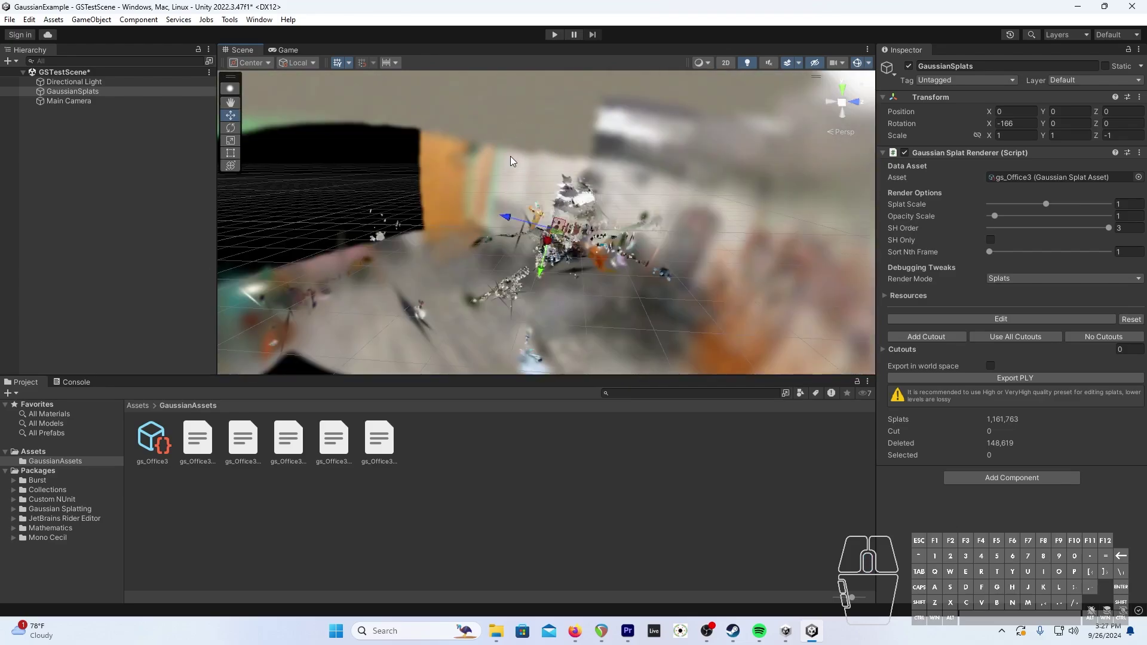
# - Try to box-select the blurry background splats around the office in the Scene view
pyautogui.moveTo(541, 117); pyautogui.dragTo(97, 399)
pyautogui.moveTo(88, 525); pyautogui.dragTo(88, 526)
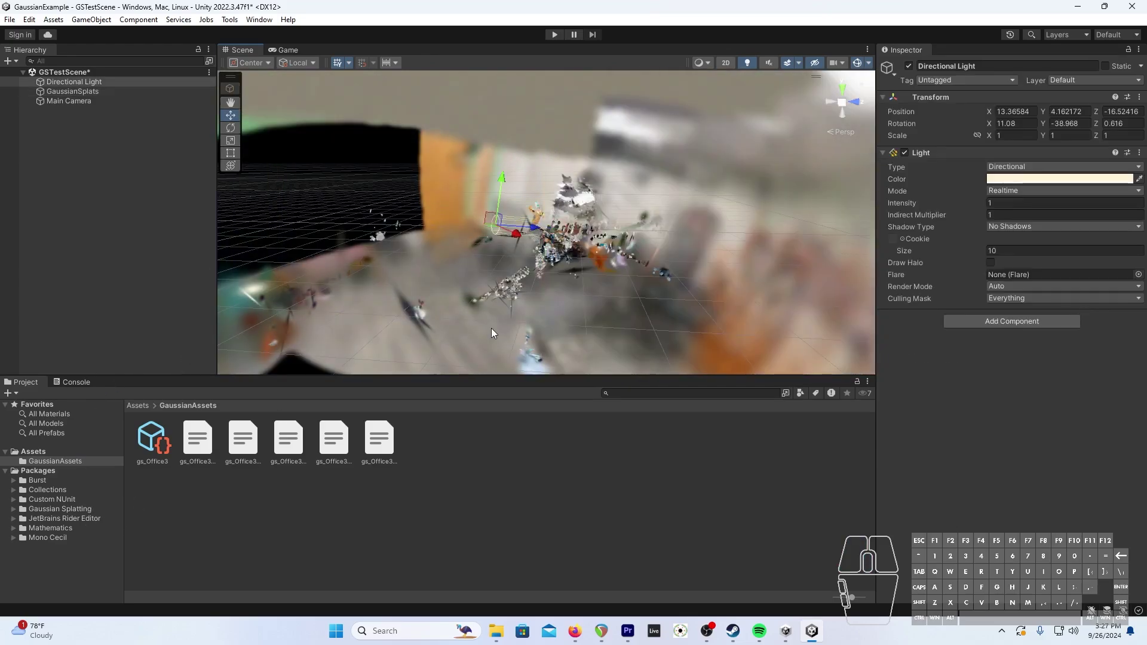
pyautogui.scroll(-3, 513, 303)
pyautogui.scroll(4, 512, 302)
pyautogui.moveTo(524, 250); pyautogui.dragTo(342, 363)
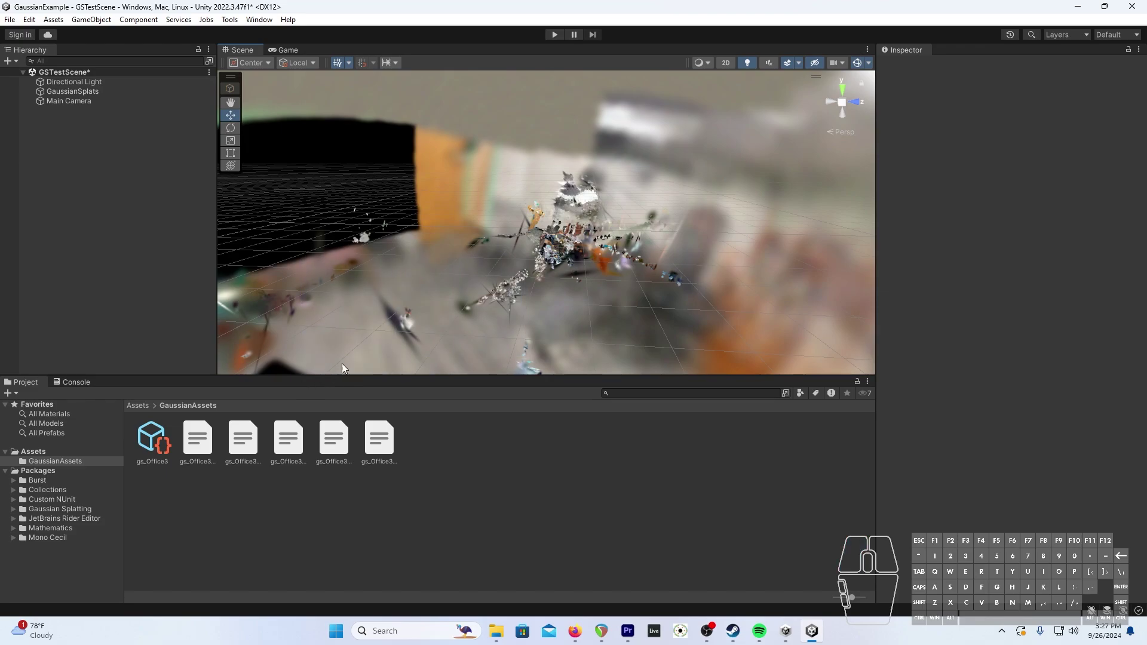
# - Turn on splat editing for the GaussianSplats object, and box-select and delete the blurry splats over the orange panel and adjoining floor
pyautogui.click(72, 91)
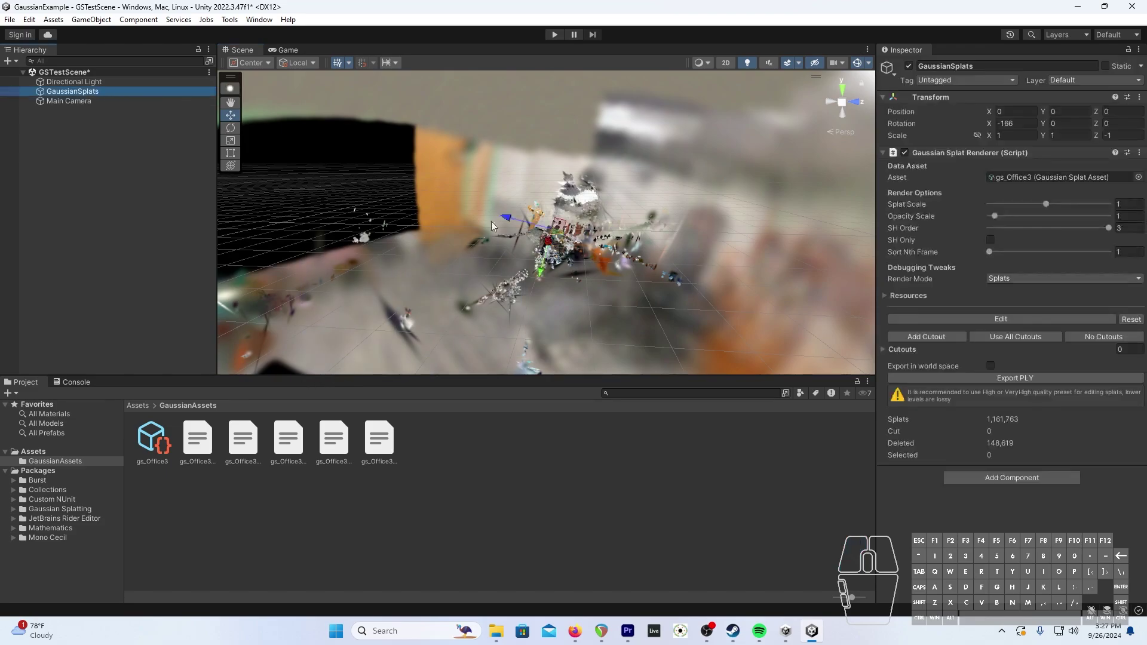
pyautogui.click(1061, 321)
pyautogui.moveTo(487, 120); pyautogui.dragTo(227, 367)
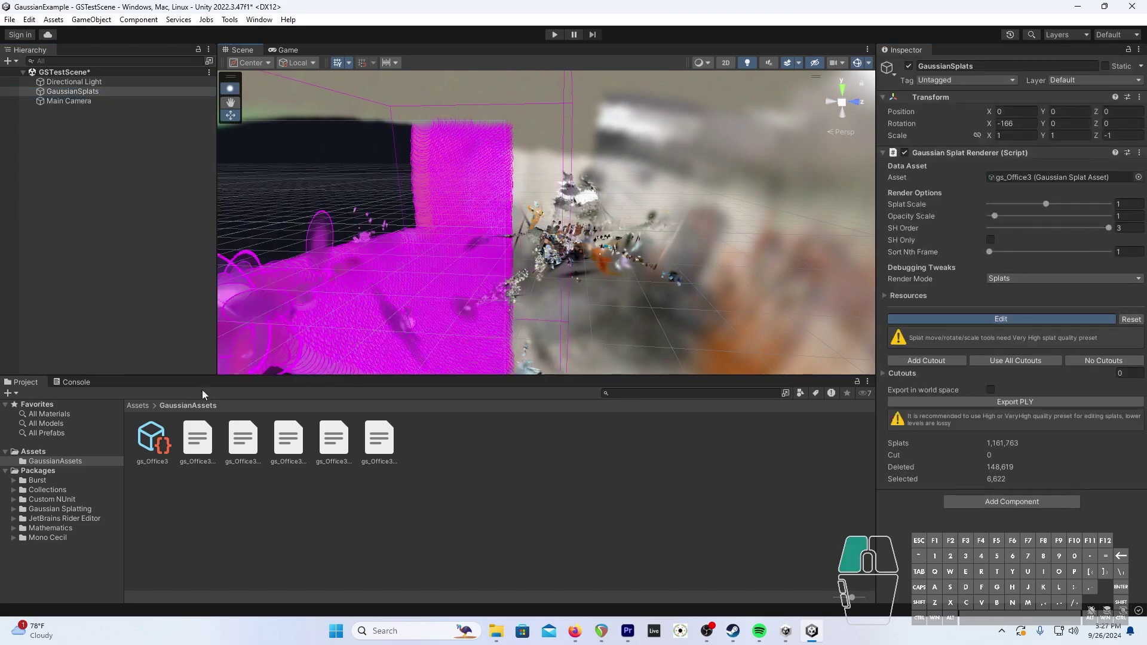
pyautogui.press('Delete')
# - Box-select and delete the large blurry background area on the opposite side of the office splat
pyautogui.moveTo(418, 272); pyautogui.dragTo(526, 251, button='right')
pyautogui.moveTo(526, 251); pyautogui.dragTo(481, 214, button='middle')
pyautogui.moveTo(481, 214); pyautogui.dragTo(517, 159, button='right')
pyautogui.moveTo(502, 100); pyautogui.dragTo(926, 433)
pyautogui.press('Delete')
# - Box-select and delete the outer edge of the rounded beige splat mass enclosing the office
pyautogui.scroll(-5, 536, 201)
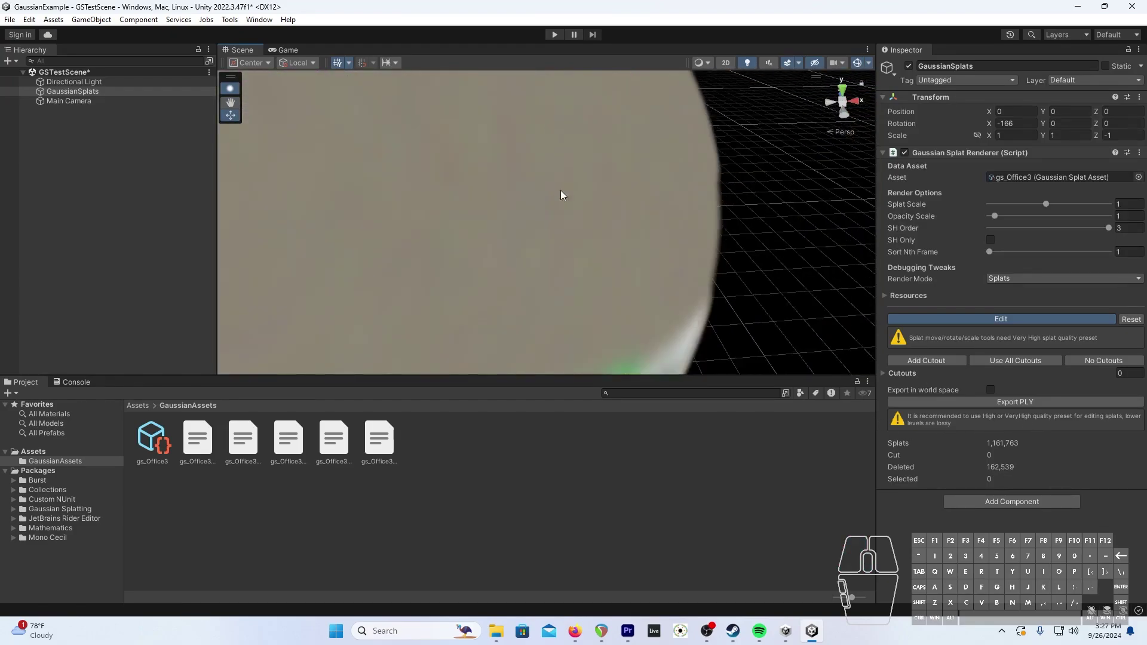
pyautogui.moveTo(711, 122); pyautogui.dragTo(536, 338)
pyautogui.press('Delete')
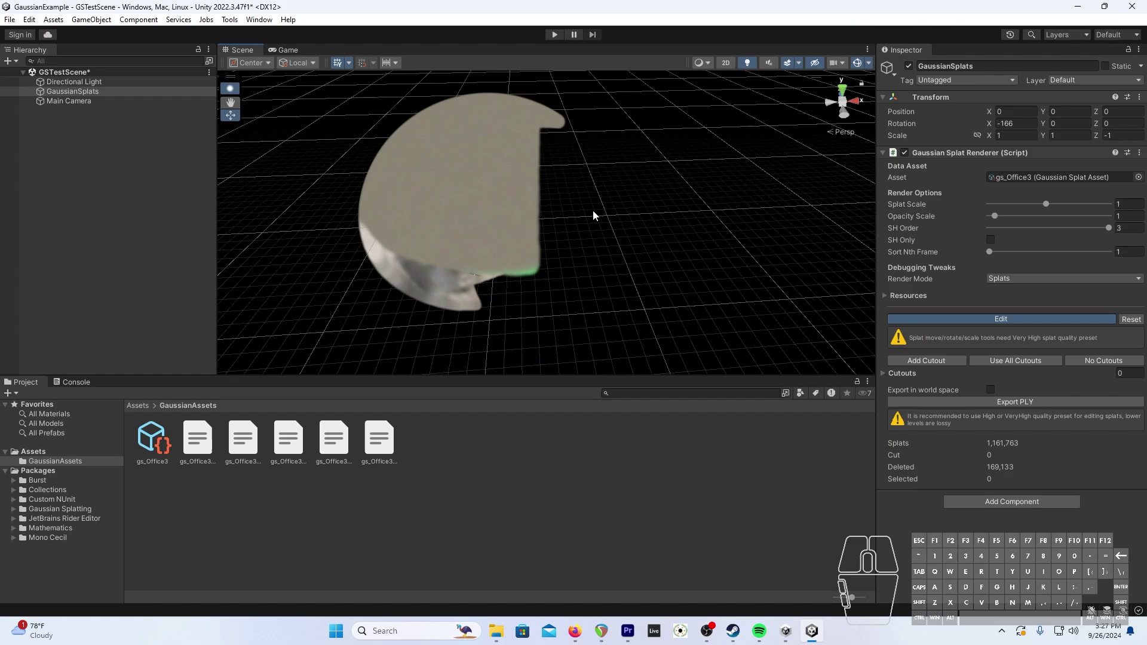
# - Box-select and delete the blurry strip above the office and the blurry floor block below it
pyautogui.moveTo(592, 210); pyautogui.dragTo(561, 215, button='right')
pyautogui.moveTo(615, 299); pyautogui.dragTo(478, 233, button='middle')
pyautogui.scroll(3, 396, 156)
pyautogui.moveTo(396, 160); pyautogui.dragTo(450, 156, button='right')
pyautogui.moveTo(450, 157); pyautogui.dragTo(496, 128, button='middle')
pyautogui.moveTo(381, 99); pyautogui.dragTo(581, 124)
pyautogui.press('Delete')
pyautogui.moveTo(418, 375); pyautogui.dragTo(418, 391)
pyautogui.moveTo(461, 291); pyautogui.dragTo(239, 438)
pyautogui.press('Delete')
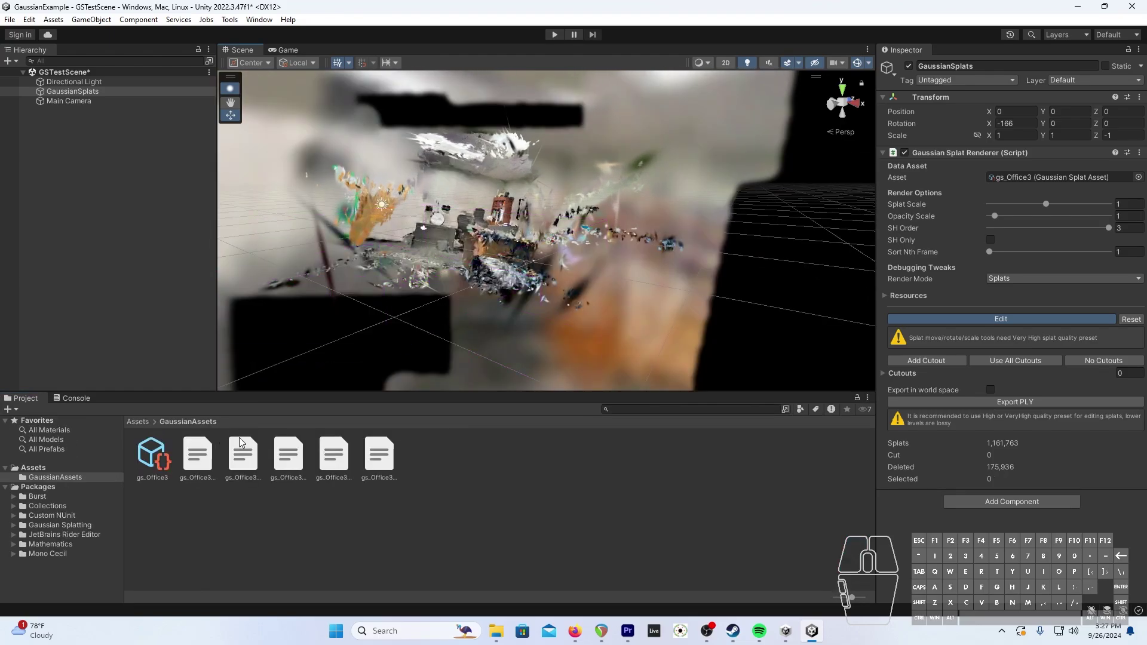
# - Delete the remaining blurry outer splats below, beside and above the office in three box selections
pyautogui.scroll(-5, 638, 382)
pyautogui.moveTo(335, 260); pyautogui.dragTo(586, 443)
pyautogui.press('Delete')
pyautogui.scroll(8, 588, 305)
pyautogui.scroll(-6, 589, 305)
pyautogui.moveTo(548, 125); pyautogui.dragTo(787, 397)
pyautogui.press('Delete')
pyautogui.scroll(-4, 730, 182)
pyautogui.moveTo(729, 182); pyautogui.dragTo(239, 75)
pyautogui.press('Delete')
# - Box-select and delete the stray splats hanging behind and above the desks beside the bookshelf
pyautogui.scroll(8, 612, 320)
pyautogui.scroll(4, 612, 321)
pyautogui.moveTo(611, 320); pyautogui.dragTo(654, 340, button='right')
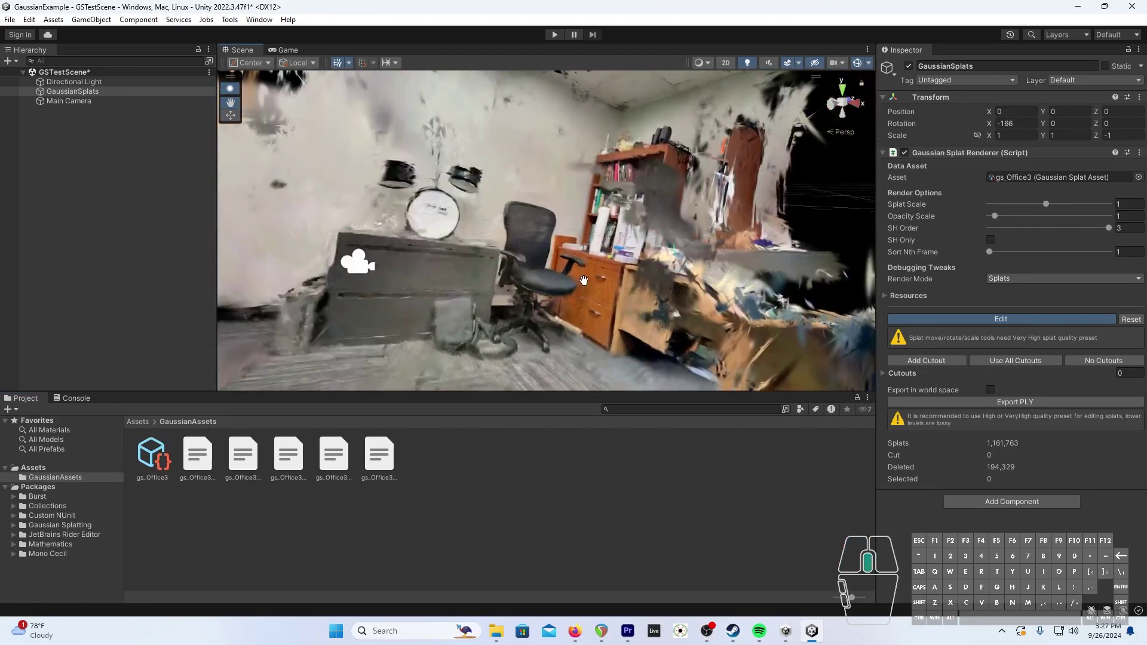
pyautogui.moveTo(654, 340); pyautogui.dragTo(579, 298, button='middle')
pyautogui.moveTo(580, 299); pyautogui.dragTo(646, 257, button='right')
pyautogui.scroll(-6, 553, 264)
pyautogui.scroll(6, 645, 257)
pyautogui.moveTo(709, 192); pyautogui.dragTo(625, 178, button='middle')
pyautogui.scroll(-3, 625, 178)
pyautogui.moveTo(697, 117); pyautogui.dragTo(440, 190)
pyautogui.press('Delete')
pyautogui.moveTo(532, 73); pyautogui.dragTo(492, 116)
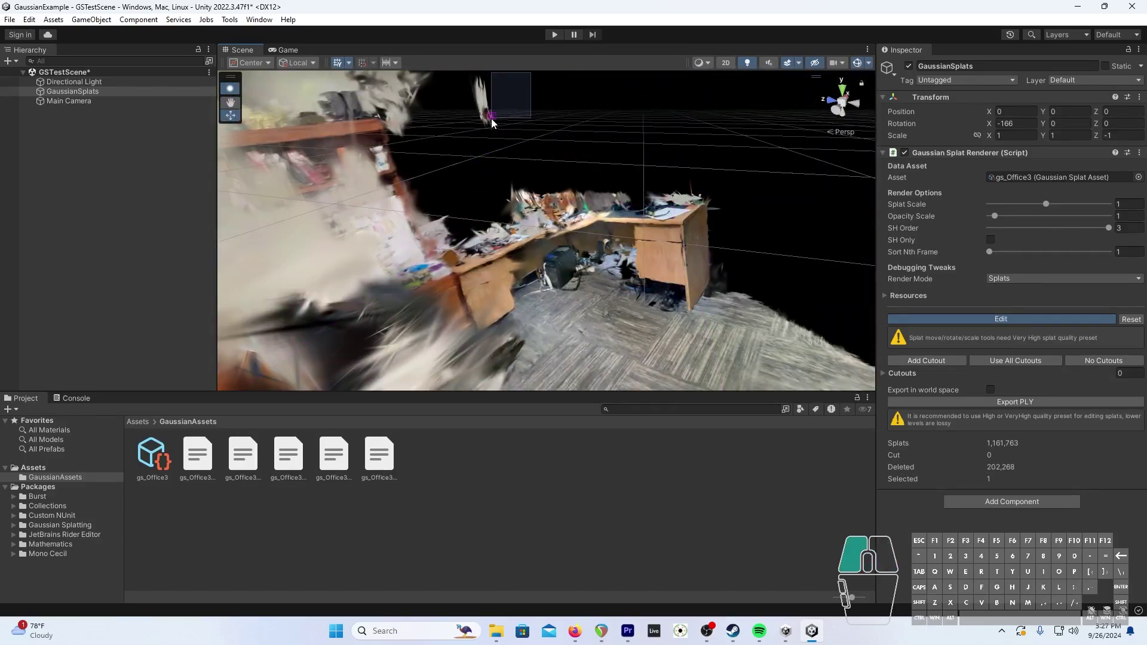
pyautogui.press('Delete')
# - Box-select and delete a further group of stray splats at the side of the office
pyautogui.moveTo(478, 269); pyautogui.dragTo(666, 300, button='middle')
pyautogui.moveTo(666, 300); pyautogui.dragTo(729, 297, button='right')
pyautogui.press('w')
pyautogui.press('w')
pyautogui.press('s')
pyautogui.press('w')
pyautogui.moveTo(855, 239); pyautogui.dragTo(627, 353)
pyautogui.press('Delete')
pyautogui.moveTo(628, 353); pyautogui.dragTo(565, 269, button='right')
pyautogui.press('w')
pyautogui.press('s')
pyautogui.moveTo(565, 269)
pyautogui.mouseDown(button='middle')
pyautogui.moveTo(543, 288)
pyautogui.moveTo(556, 248)
pyautogui.moveTo(553, 285)
pyautogui.mouseUp(button='middle')
pyautogui.scroll(4, 542, 293)
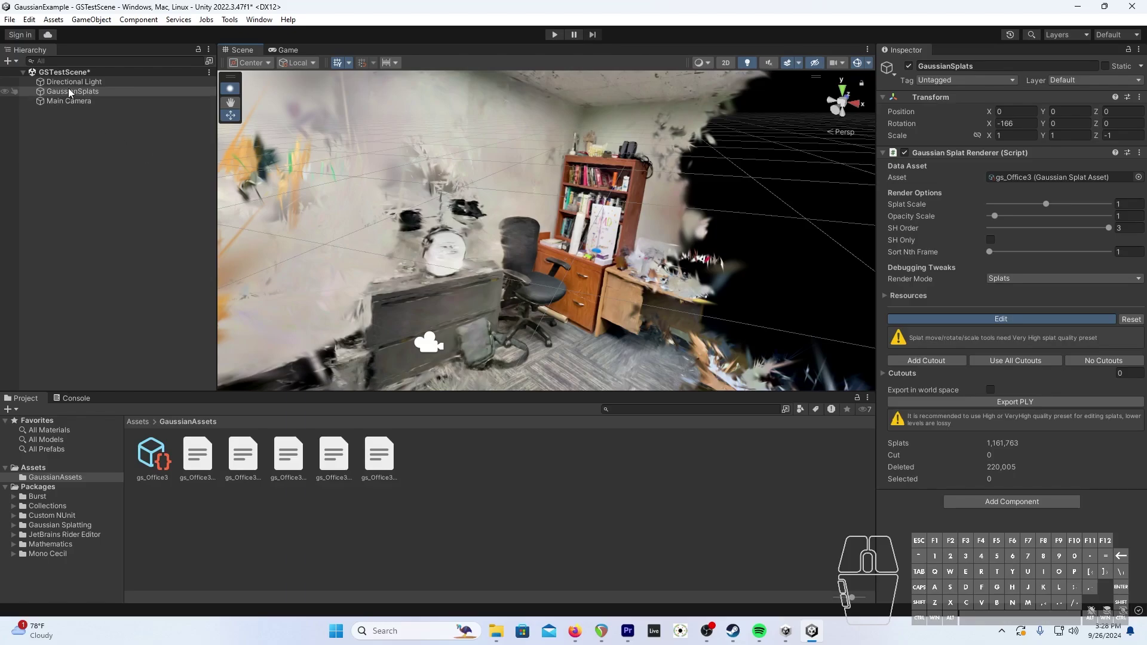
# - Add a 3D cube to the scene and move it in front of the office bookshelf
pyautogui.rightClick(94, 177)
pyautogui.moveTo(151, 369)
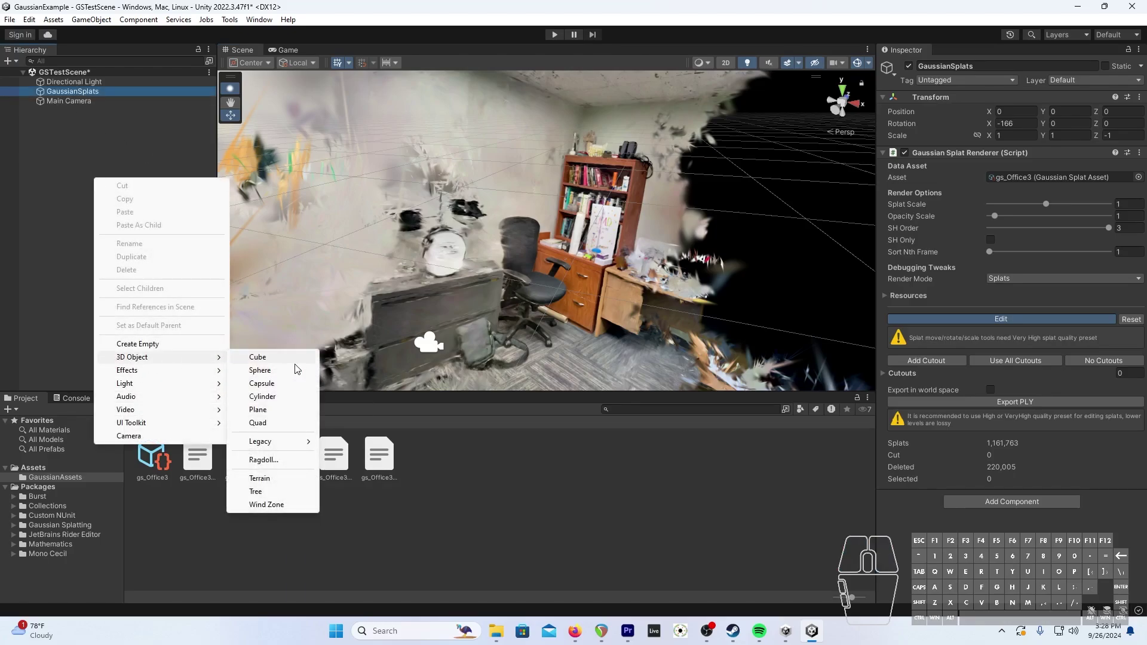
pyautogui.click(284, 353)
pyautogui.moveTo(553, 232); pyautogui.dragTo(583, 333)
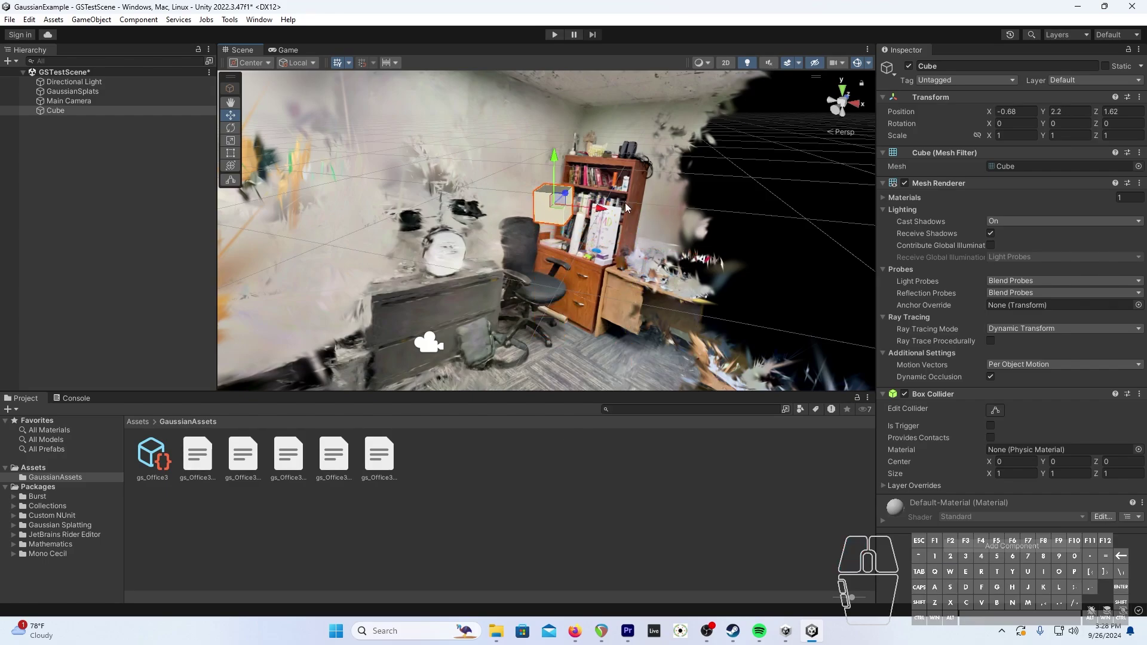
# - Scale the cube uniformly to about 1.99 and place it on the office chair at about X -2.59, Y -1.25, Z 4.39
pyautogui.press('e')
pyautogui.press('r')
pyautogui.moveTo(564, 199); pyautogui.dragTo(550, 218)
pyautogui.moveTo(551, 218); pyautogui.dragTo(624, 344, button='middle')
pyautogui.moveTo(597, 352); pyautogui.dragTo(572, 320)
pyautogui.moveTo(573, 320); pyautogui.dragTo(448, 170, button='right')
pyautogui.moveTo(445, 137); pyautogui.dragTo(448, 161)
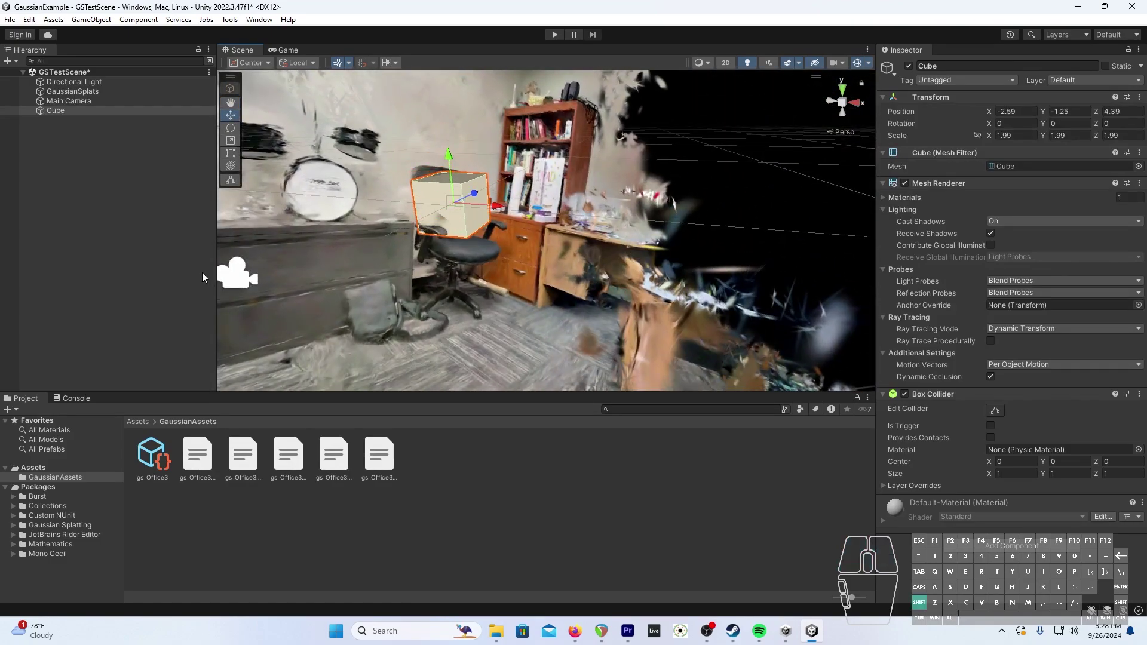
# - Add a 3D sphere to the scene and move it onto the desk beside the bookshelf
pyautogui.rightClick(110, 239)
pyautogui.moveTo(230, 418)
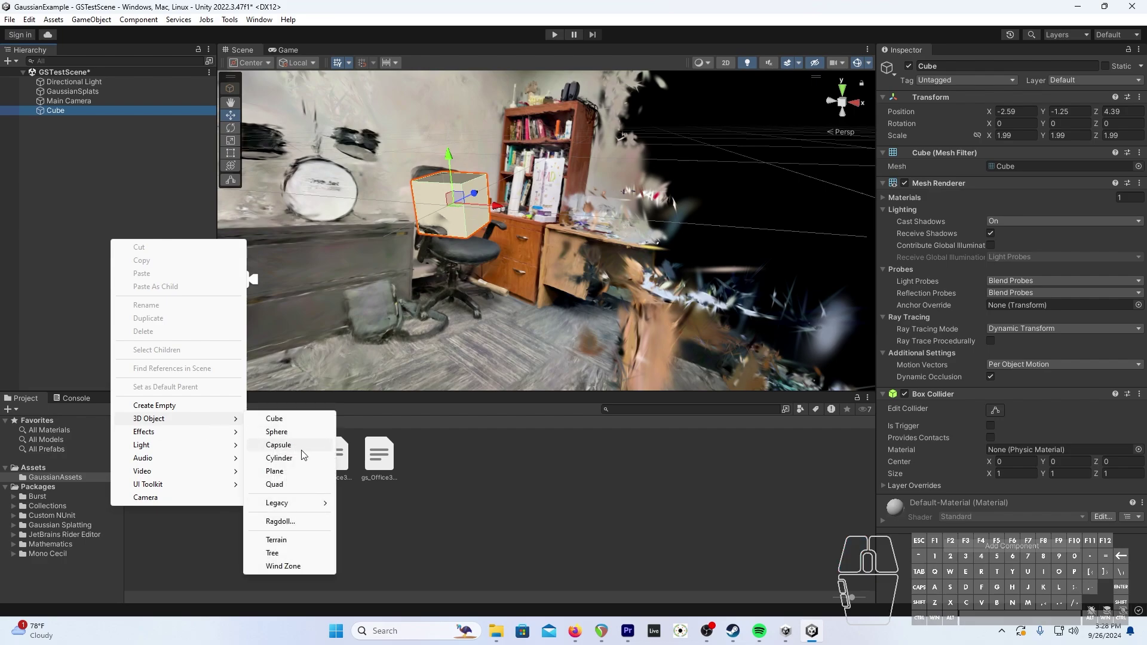
pyautogui.click(302, 434)
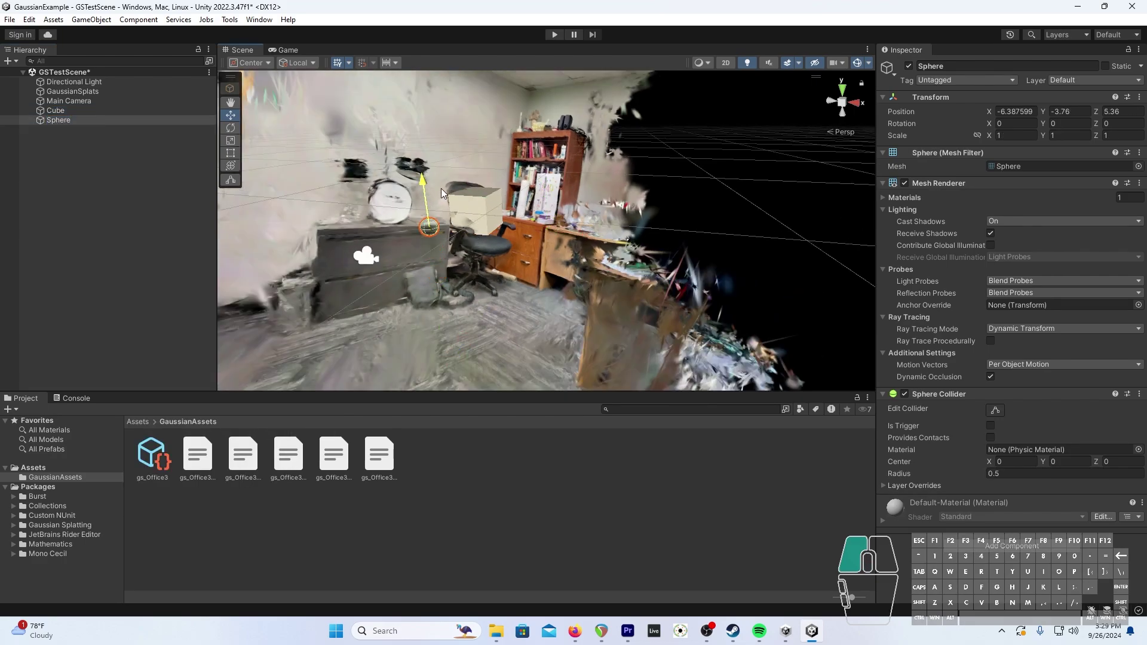
pyautogui.moveTo(469, 347); pyautogui.dragTo(469, 317, button='right')
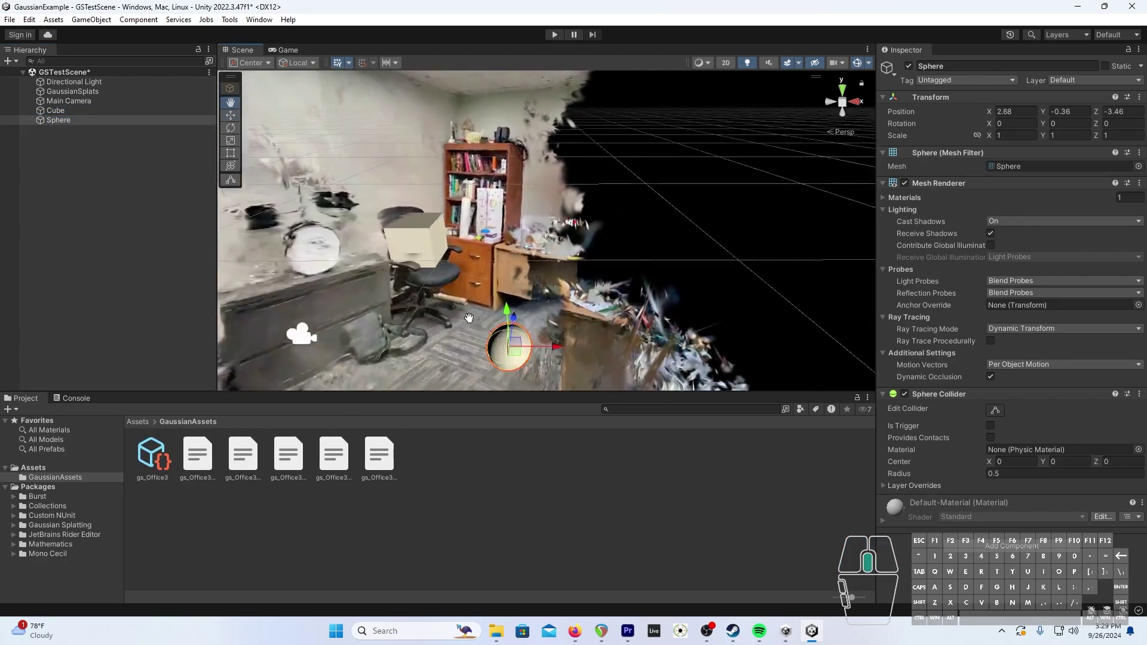
pyautogui.moveTo(528, 326); pyautogui.dragTo(525, 167)
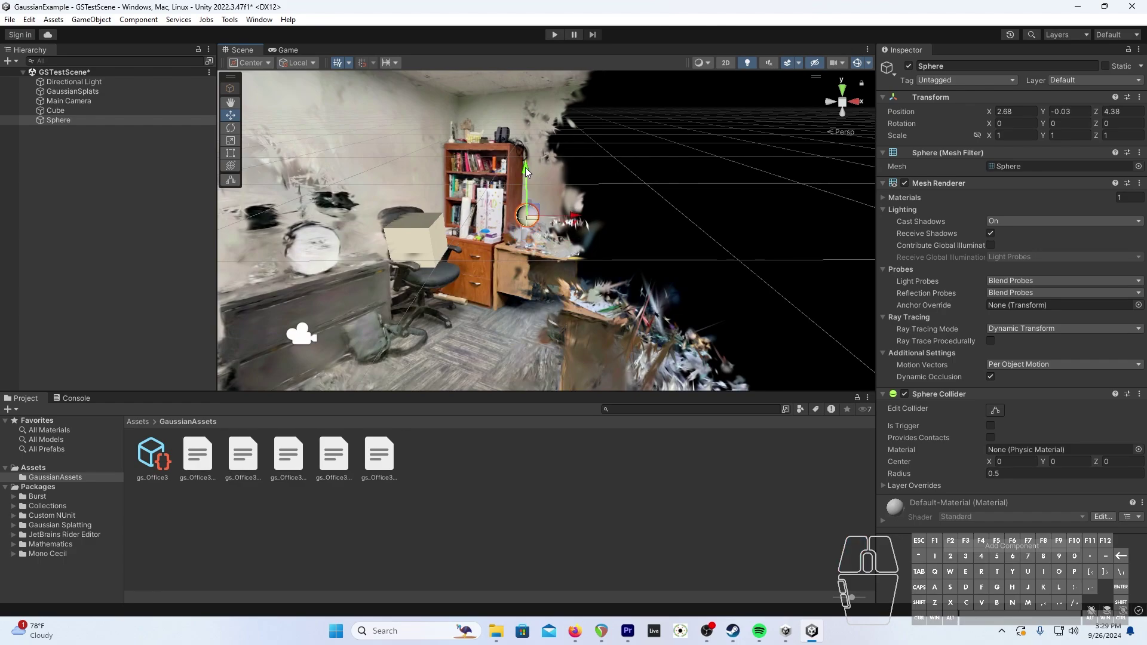
pyautogui.moveTo(575, 218); pyautogui.dragTo(557, 220)
pyautogui.moveTo(512, 167); pyautogui.dragTo(512, 198)
pyautogui.scroll(3, 543, 253)
pyautogui.moveTo(481, 274); pyautogui.dragTo(472, 288, button='middle')
# - Set the scene camera's near clipping plane to 1.5
pyautogui.click(543, 203)
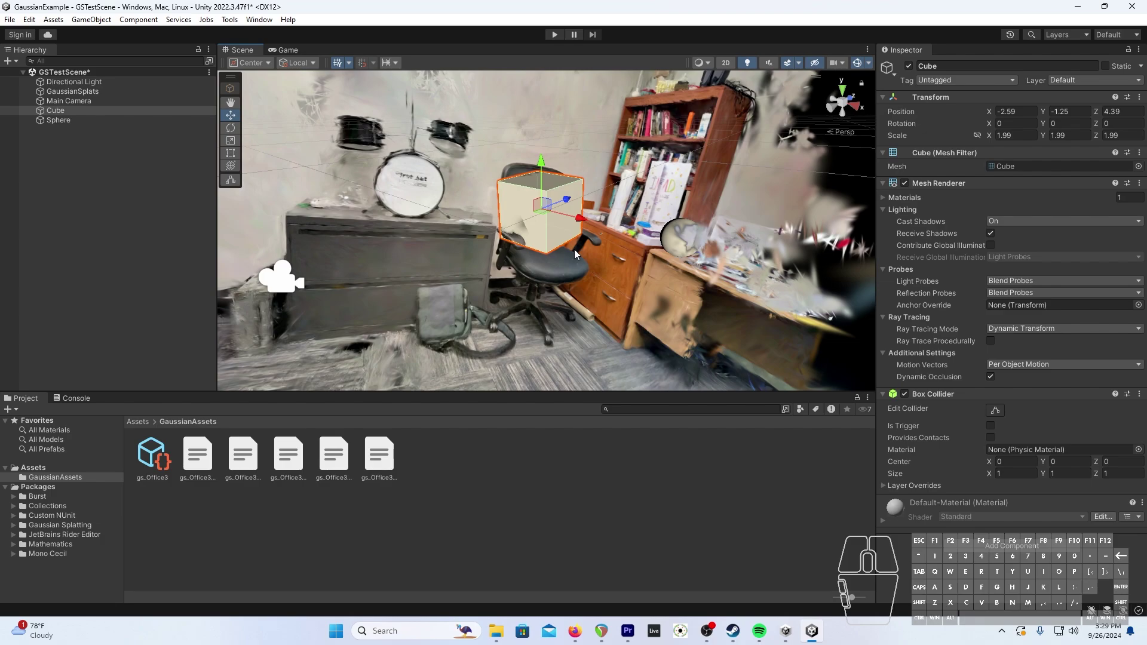
pyautogui.moveTo(575, 249); pyautogui.dragTo(639, 280, button='right')
pyautogui.click(532, 211)
pyautogui.moveTo(531, 232); pyautogui.dragTo(531, 231, button='right')
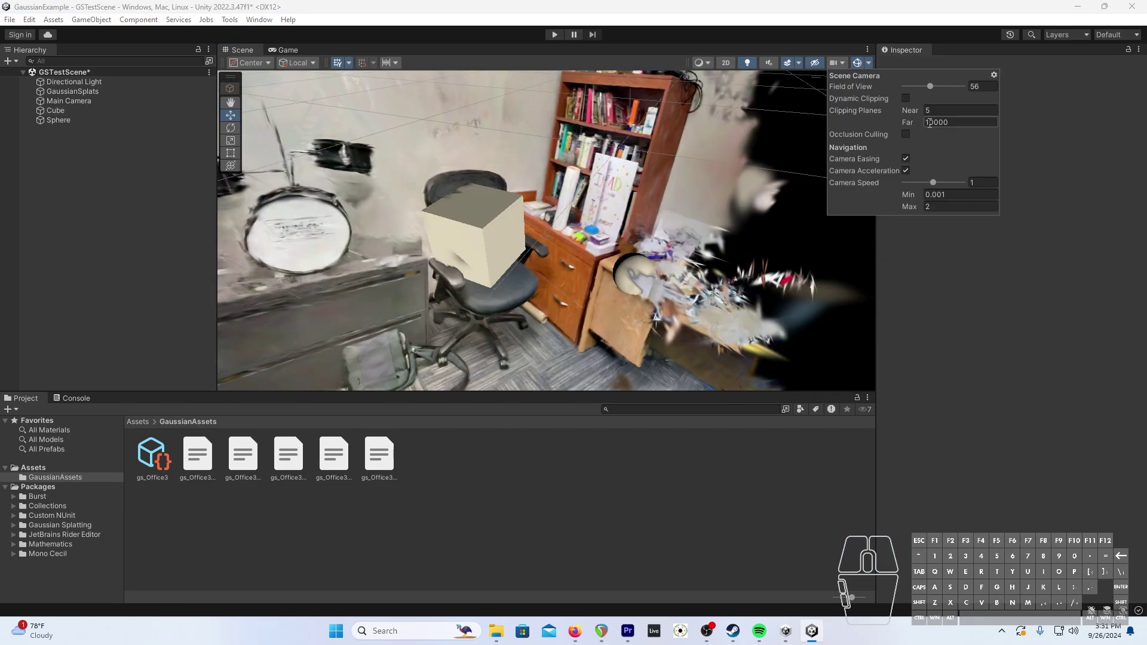
pyautogui.click(834, 74)
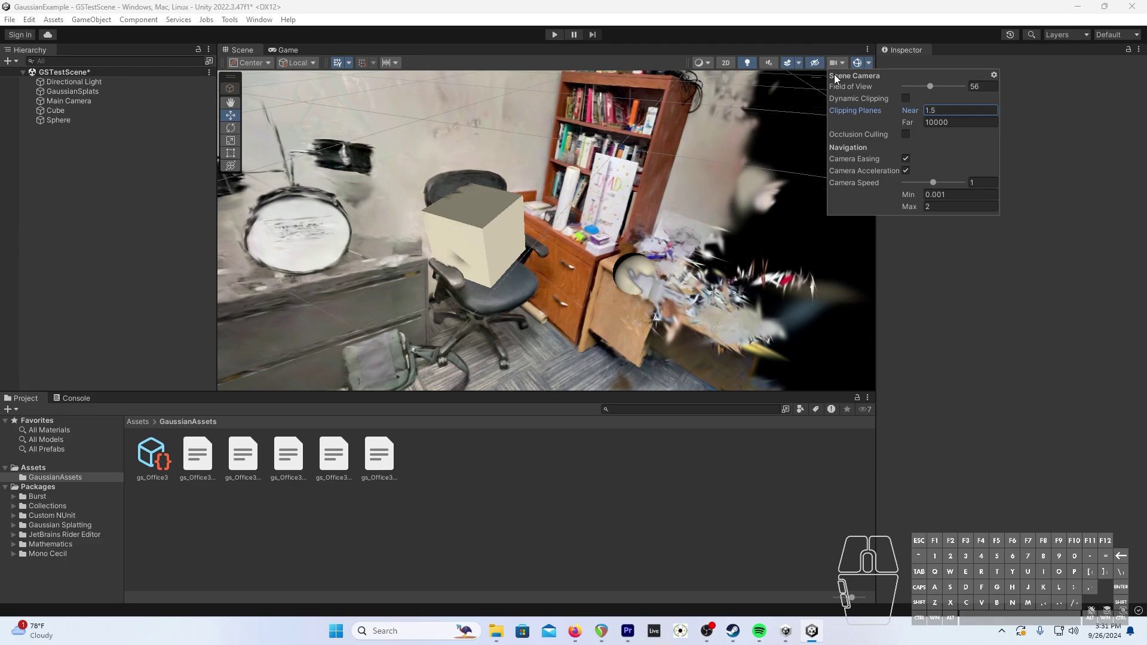
# - Examine how the cube on the chair and the sphere on the desk blend with the office splat from several angles and distances
pyautogui.moveTo(412, 389); pyautogui.dragTo(549, 323, button='right')
pyautogui.press('s')
pyautogui.press('w')
pyautogui.press('s')
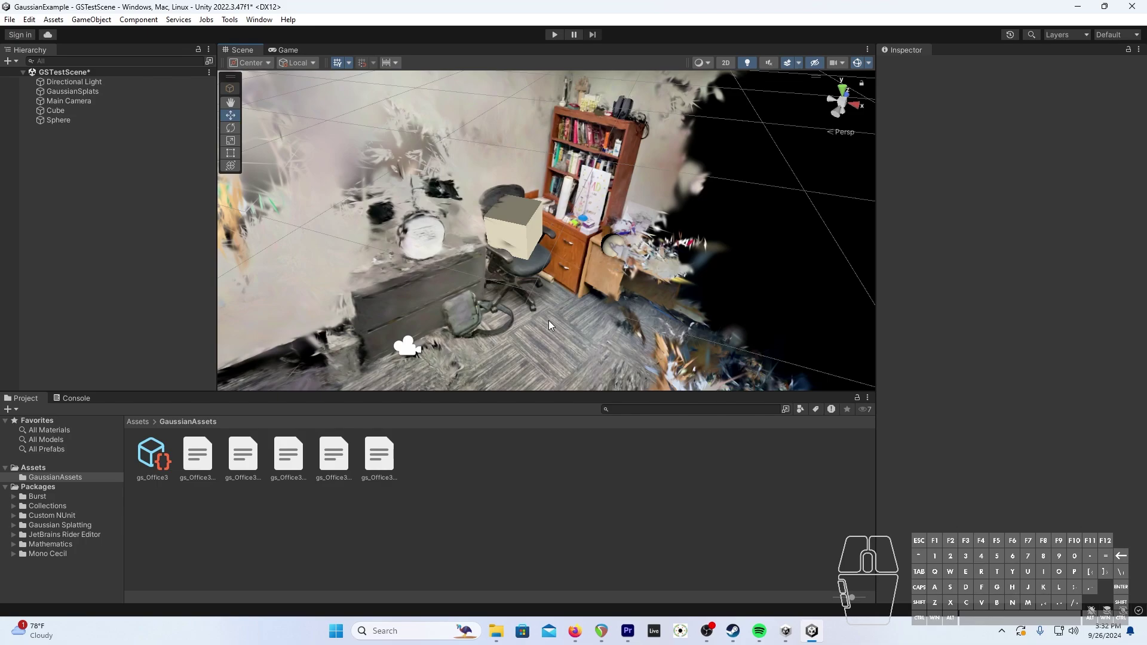
pyautogui.moveTo(549, 320); pyautogui.dragTo(585, 209, button='right')
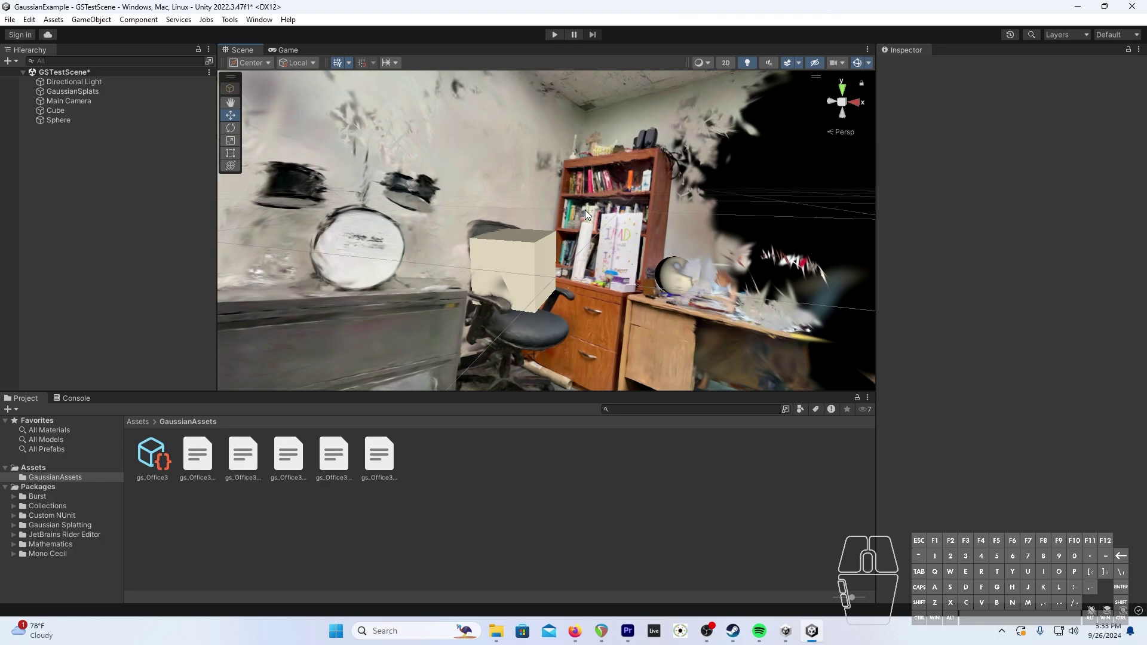
pyautogui.press('w')
pyautogui.moveTo(585, 209); pyautogui.dragTo(677, 285, button='right')
pyautogui.press('s')
pyautogui.press('w')
pyautogui.moveTo(677, 285); pyautogui.dragTo(725, 291, button='right')
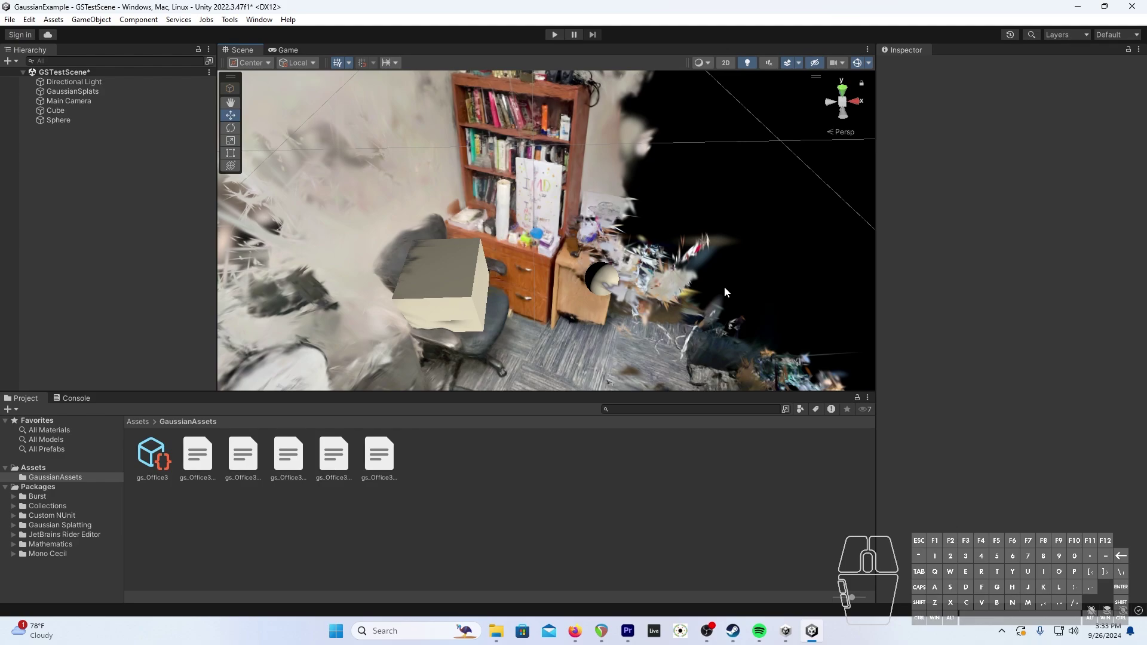
# - Switch to the web browser showing the GitHub profile that hosts the UnityGaussianSplatting repository
pyautogui.hotkey('alt', 'Tab')
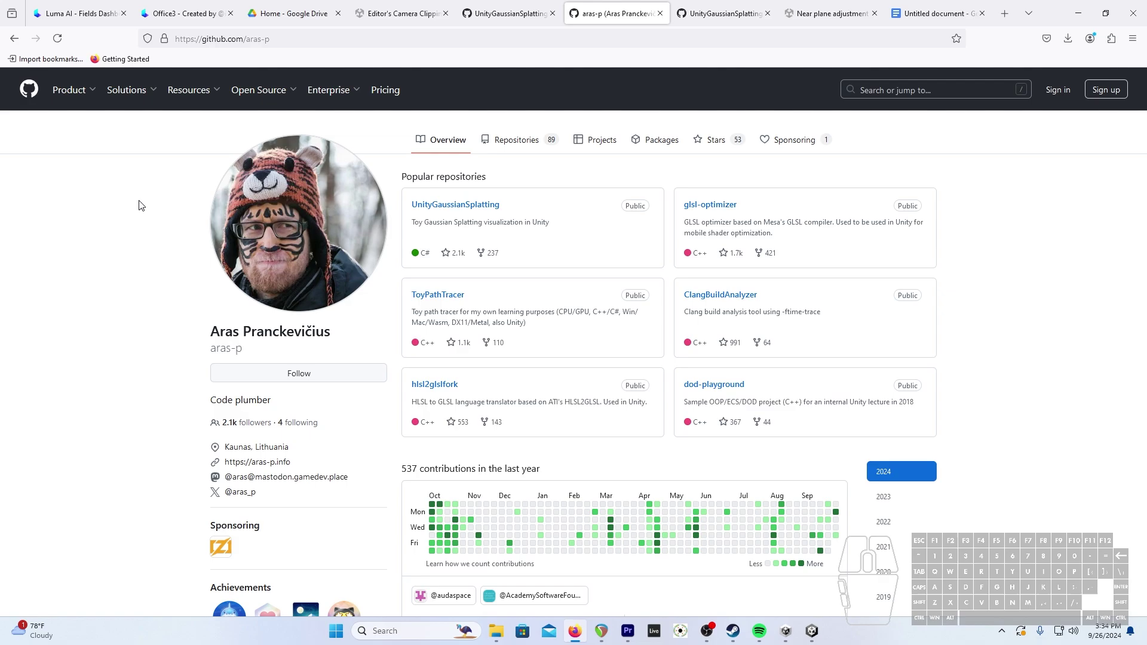